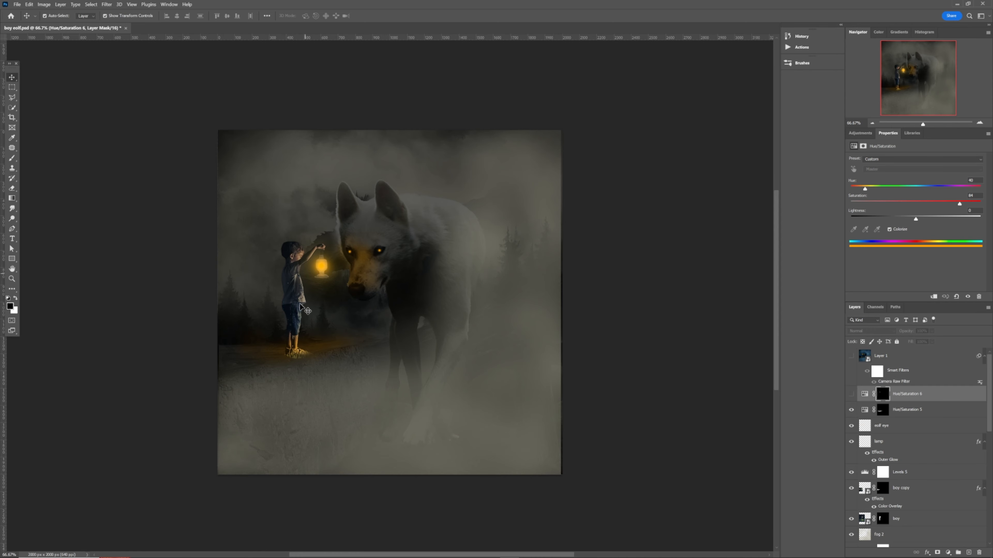
Show the Hue/Saturation 6 layer and the top blue-graded Layer 1 in the finished boy-and-wolf composite.
click(851, 395)
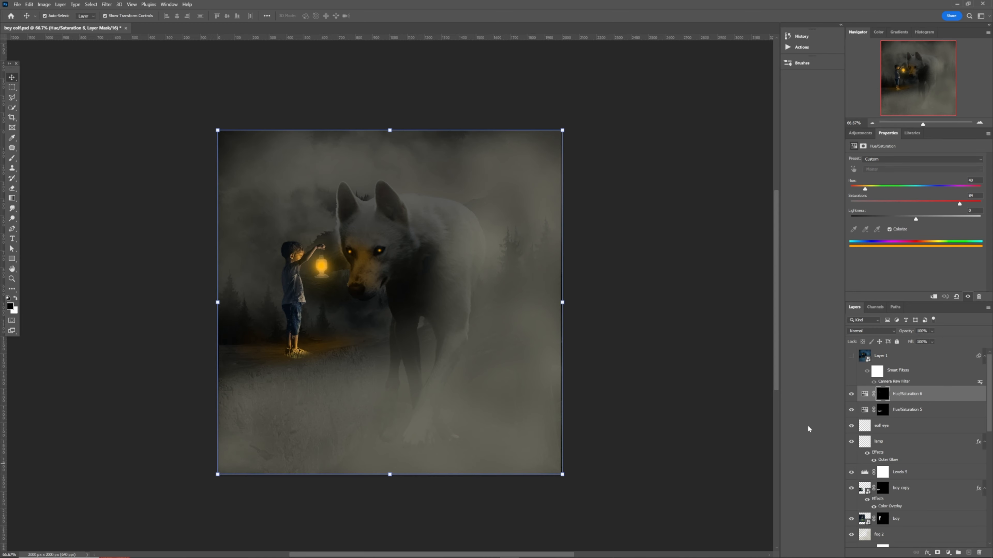
click(725, 415)
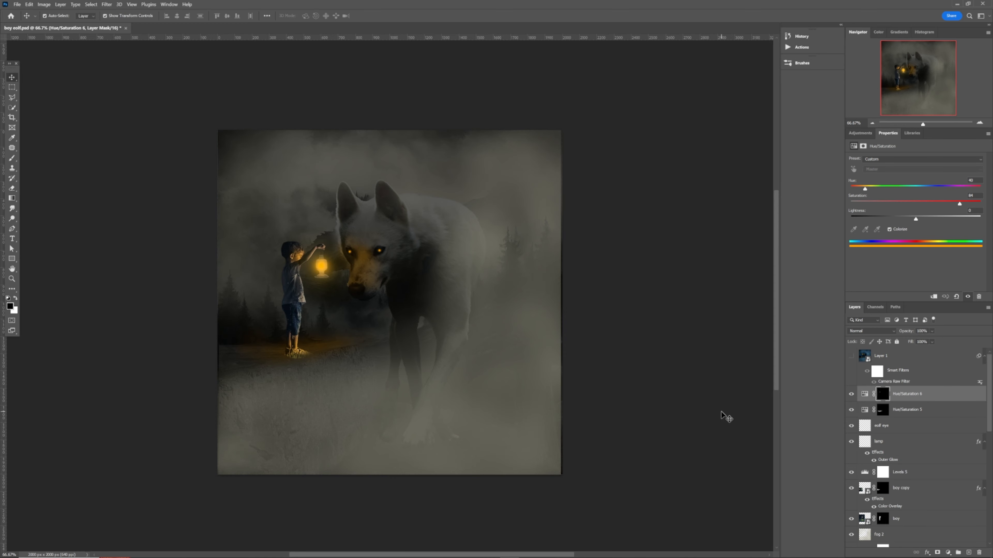
key(ctrl+0)
click(851, 356)
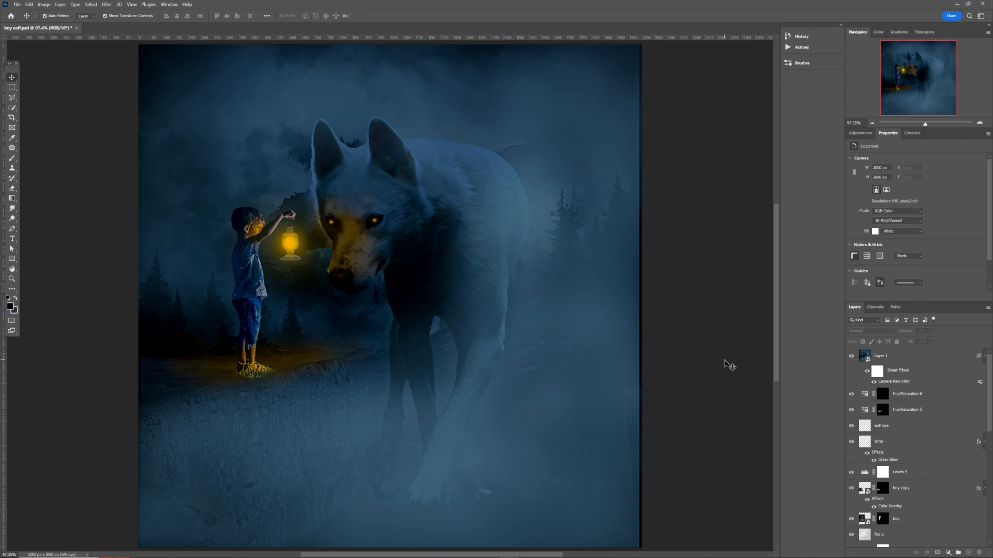
Create a new 2000 x 2000 px RGB document at 640 pixels/inch, 16 bit, with a white background.
key(ctrl+n)
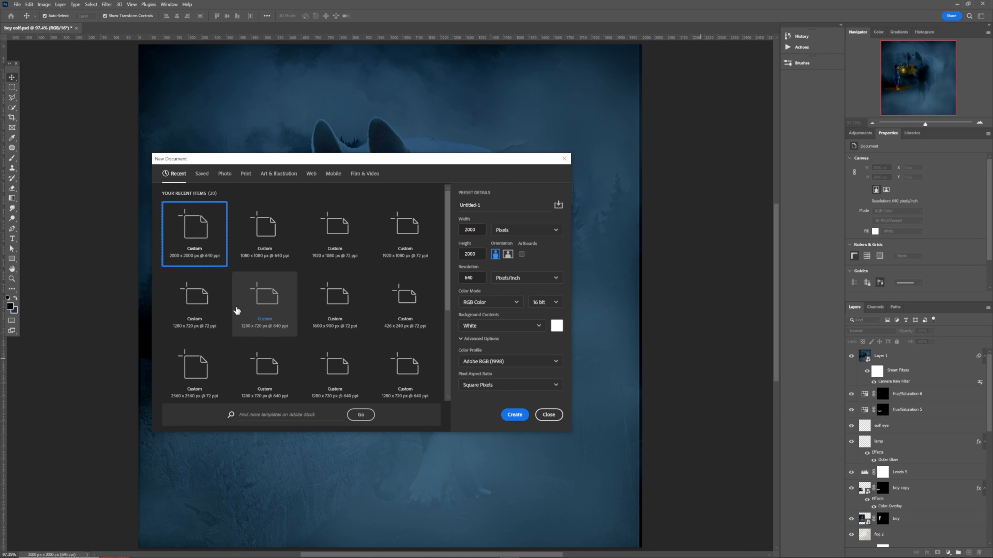
click(515, 415)
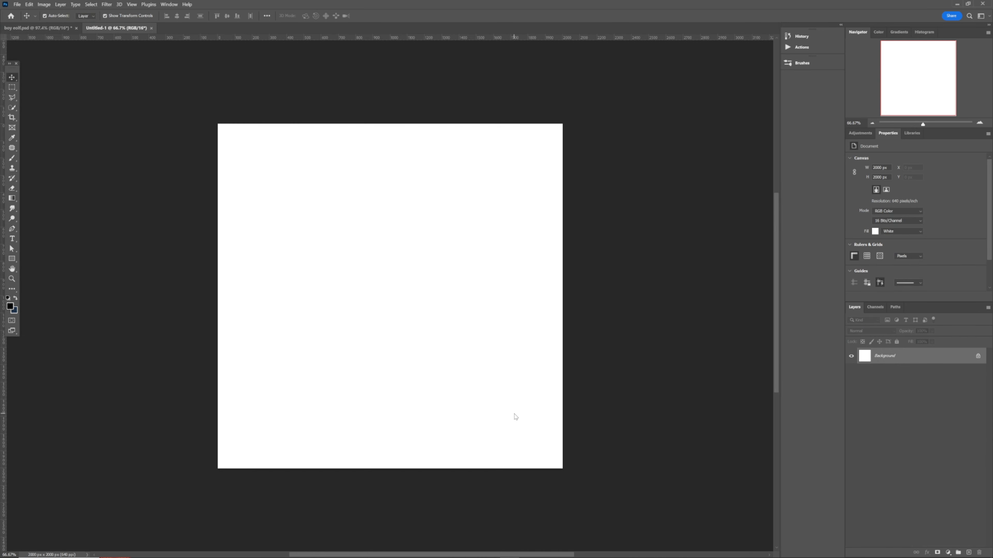
key(ctrl+0)
Place the mossy boulder forest photo in the document and position it along the canvas's bottom edge.
drag(0, 250, 318, 329)
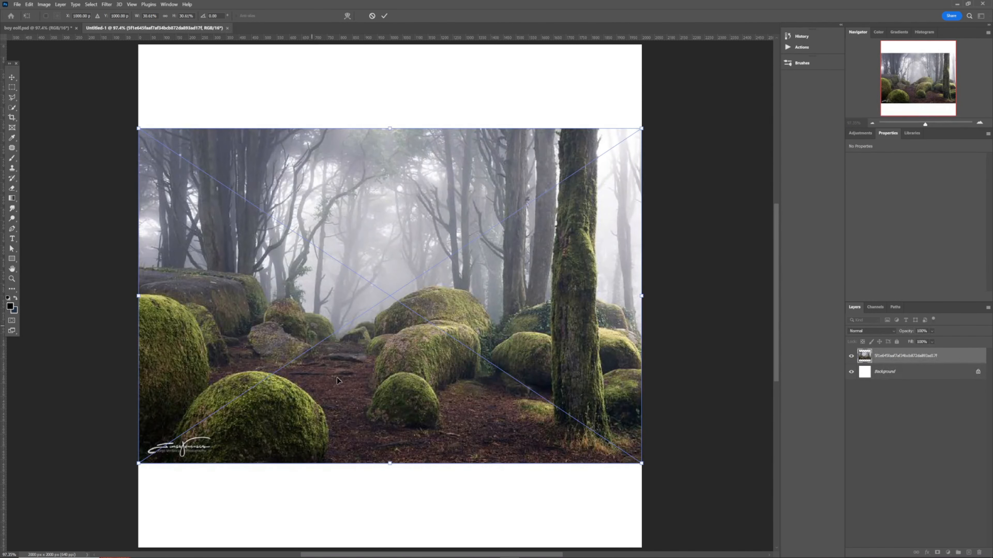
drag(392, 383, 394, 471)
key(Return)
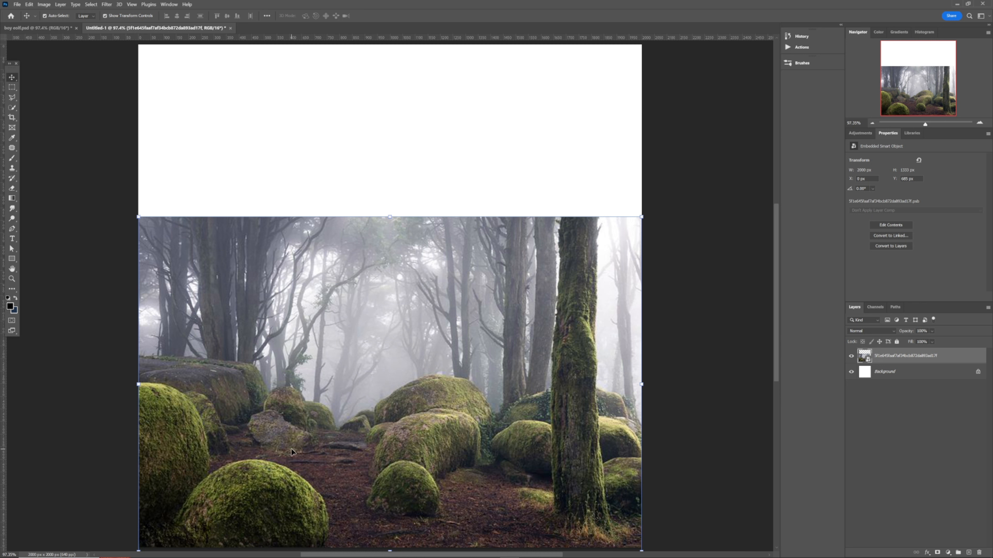
Quick-select the mossy boulders, ground and lower tree trunk, excluding the upper trunk and foggy trees, and mask the layer to that selection.
click(14, 110)
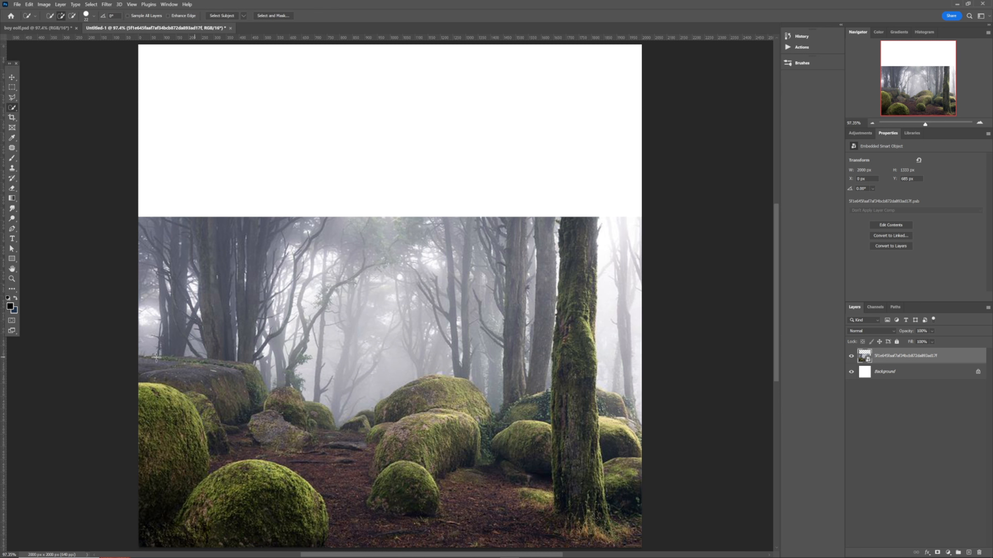
mouse_move(150, 364)
mouse_down()
mouse_move(305, 399)
mouse_move(504, 422)
mouse_move(579, 415)
mouse_move(609, 430)
mouse_move(630, 499)
mouse_move(594, 443)
mouse_move(549, 519)
mouse_move(516, 536)
mouse_move(218, 506)
mouse_move(162, 490)
mouse_move(204, 448)
mouse_up()
alt+right_click(291, 328)
drag(283, 332, 273, 368)
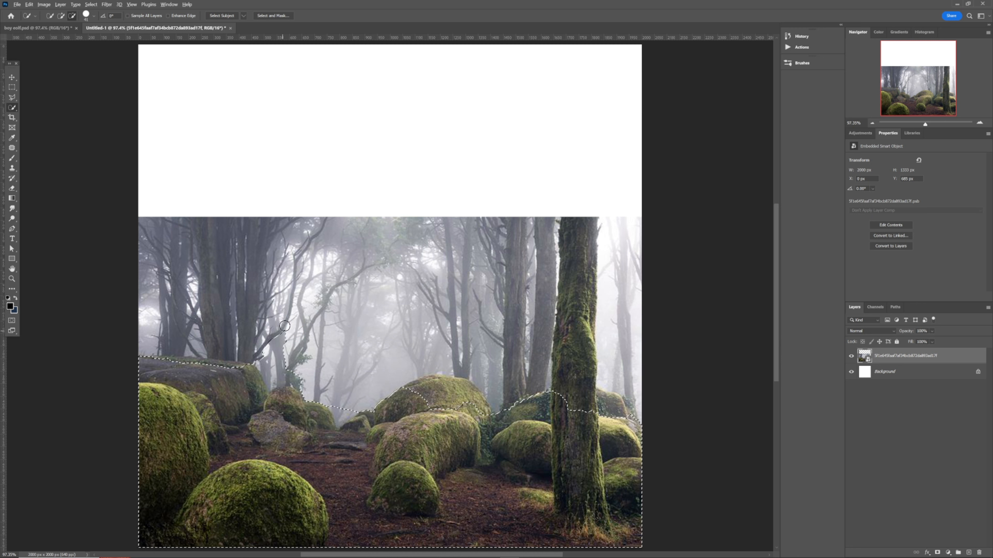
mouse_move(285, 326)
mouse_down()
mouse_move(273, 351)
mouse_move(257, 354)
mouse_move(271, 344)
mouse_move(277, 373)
mouse_move(347, 389)
mouse_move(337, 410)
mouse_move(351, 409)
mouse_up()
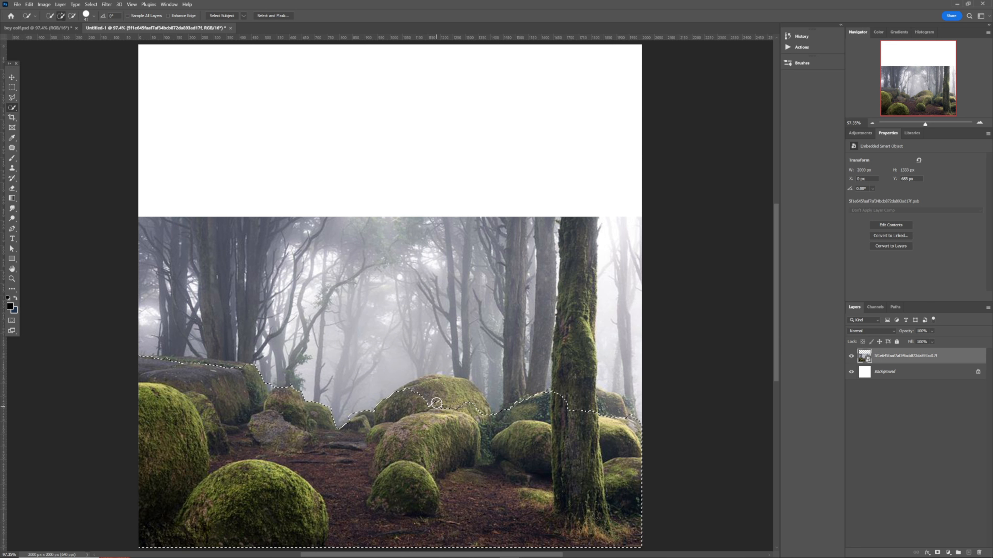
drag(442, 390, 469, 397)
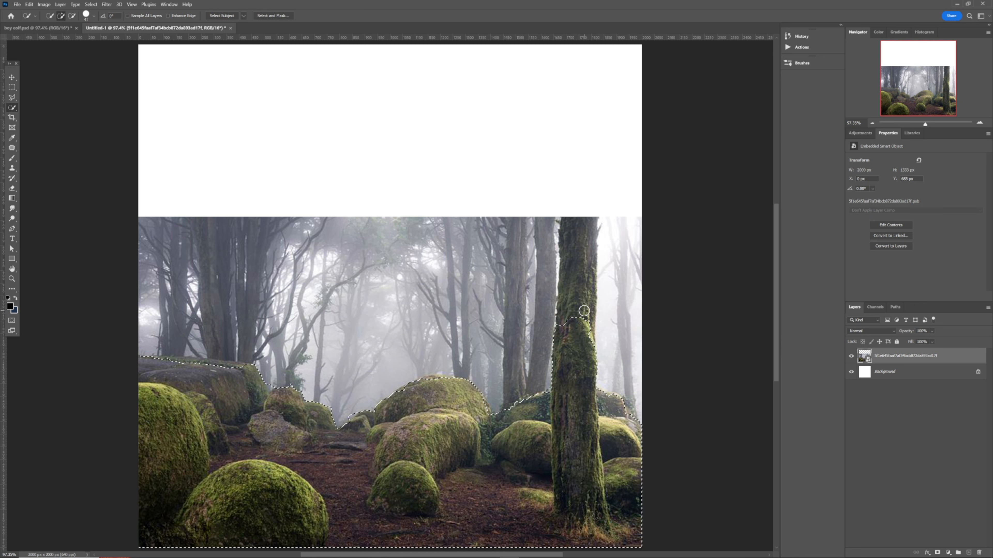
alt+drag(574, 306, 586, 350)
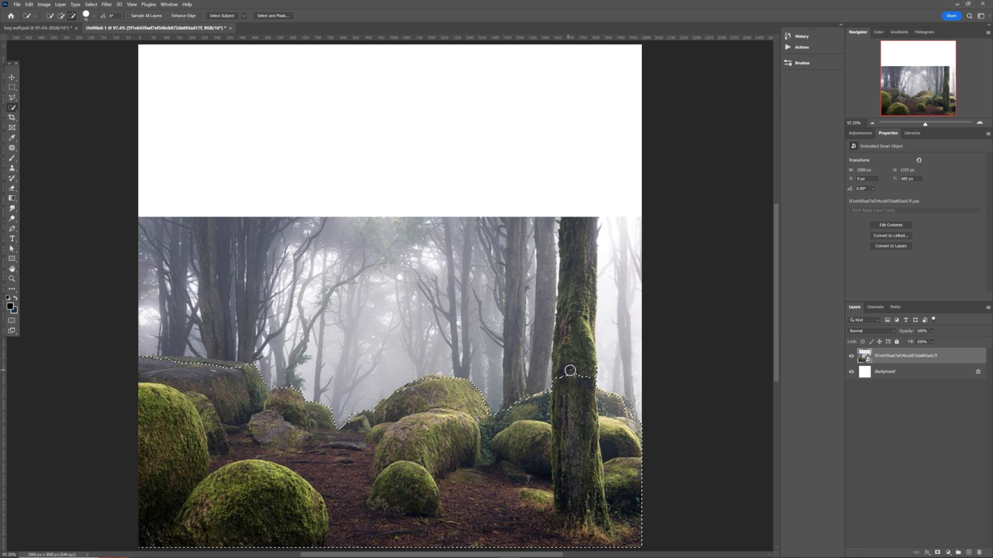
alt+click(594, 378)
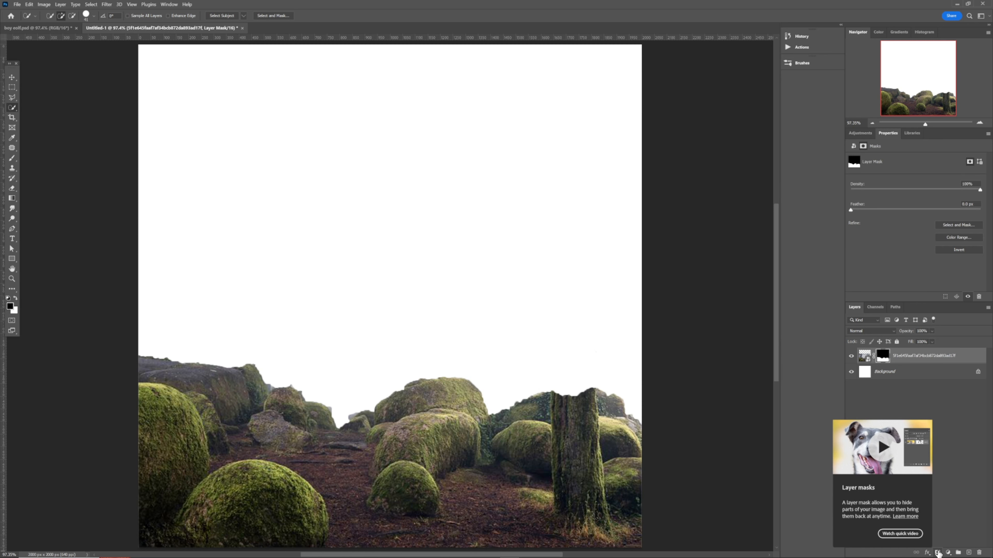
click(937, 552)
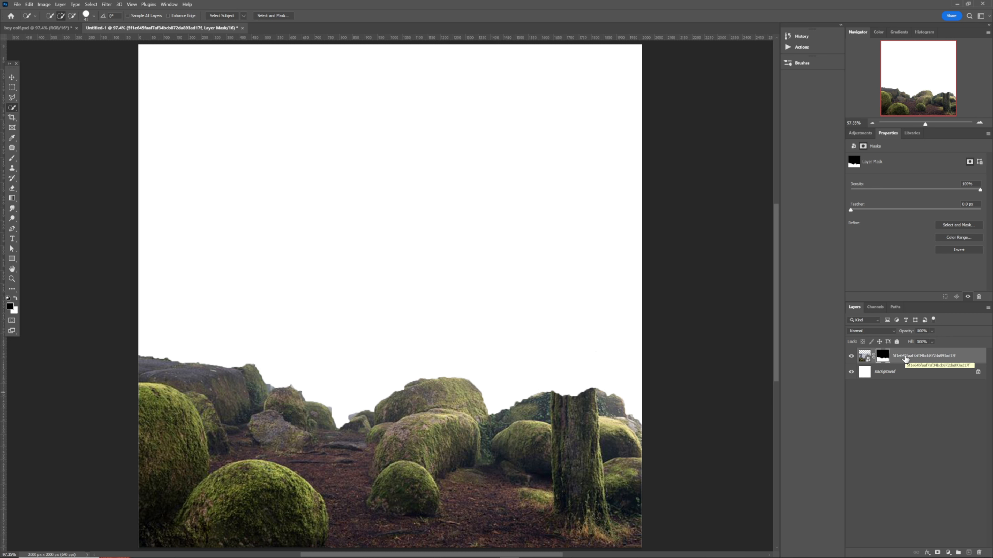
Rename the masked boulder photo layer as "backgroungf".
double_click(905, 356)
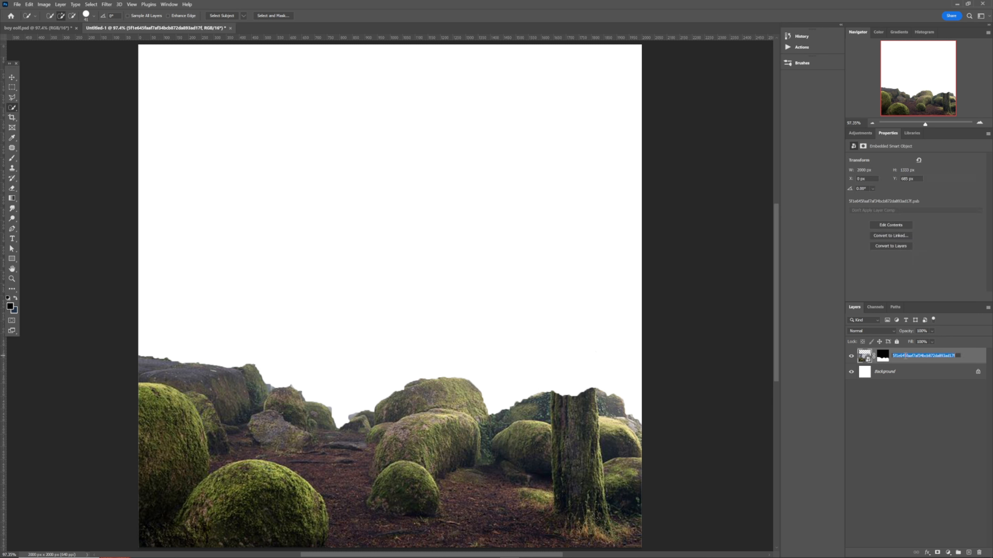
text(backgroungf)
key(Return)
Place the foggy mountain landscape image above the boulder layer and move it up to cover the canvas's upper part.
key(v)
drag(0, 239, 272, 284)
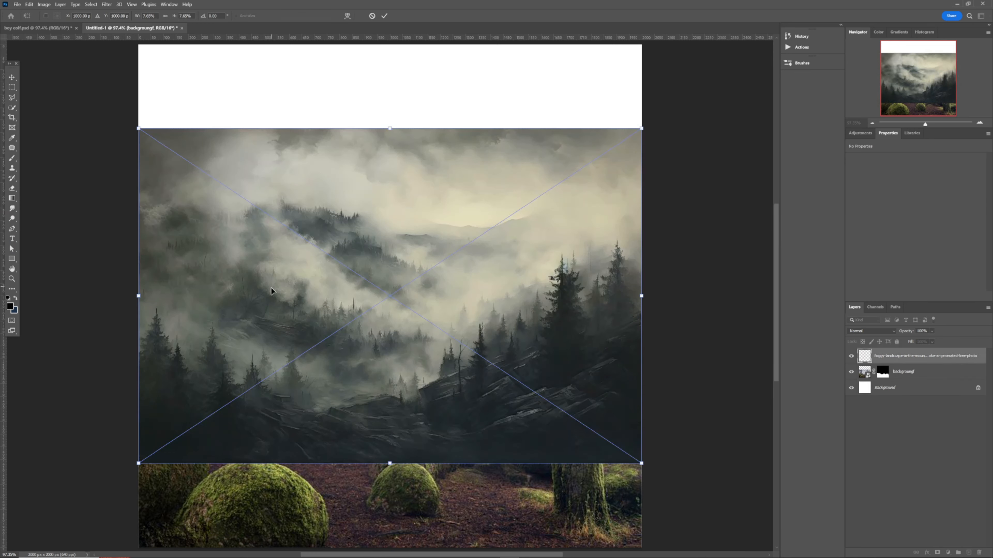
drag(285, 292, 286, 199)
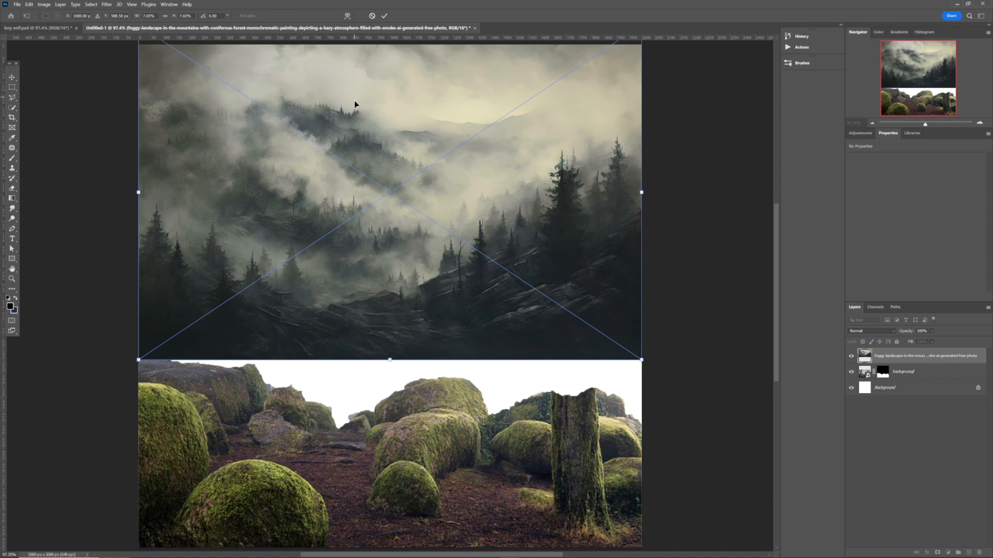
click(384, 16)
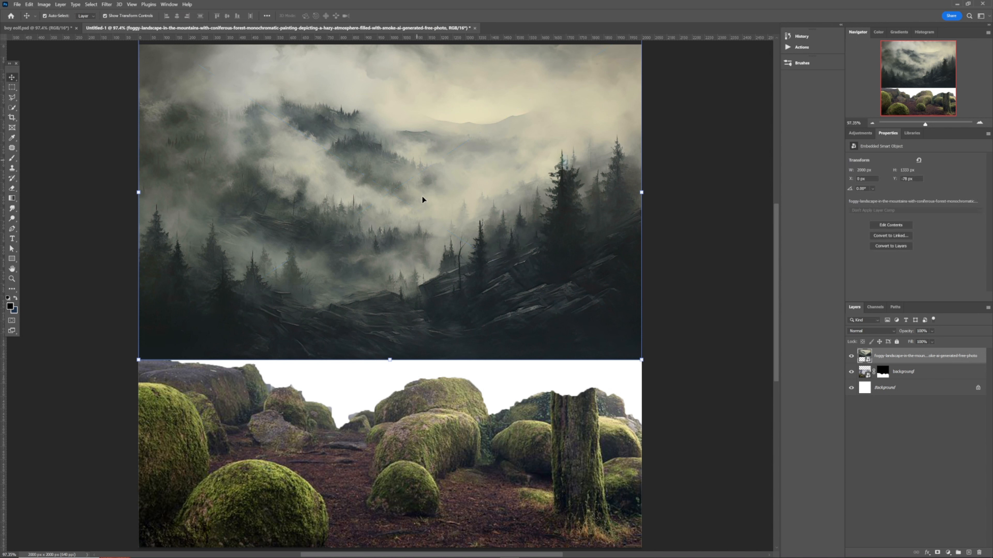
Rename the foggy landscape layer as "forest".
double_click(890, 355)
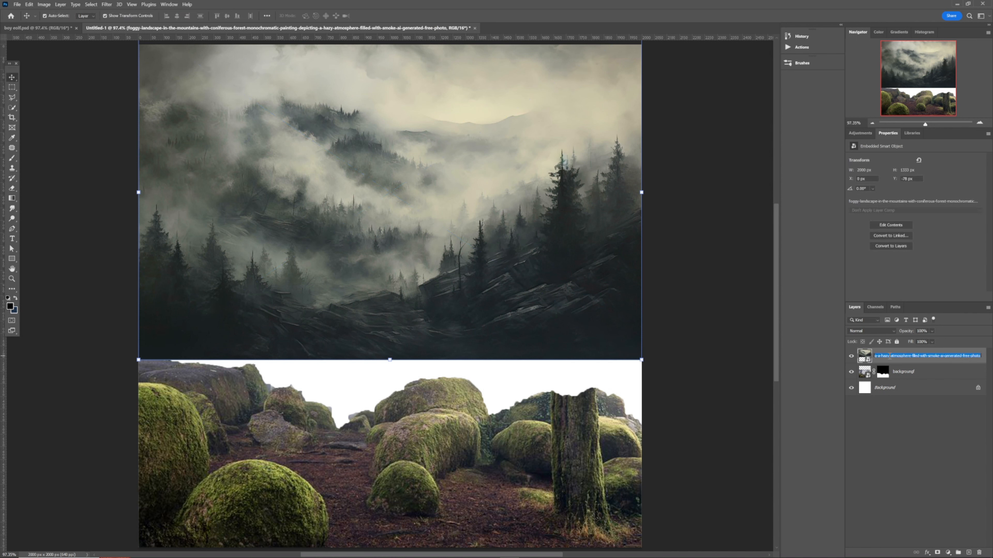
text(forest)
key(Return)
Stretch the masked boulder layer vertically upward to about 1702 px tall, keeping its width.
click(454, 482)
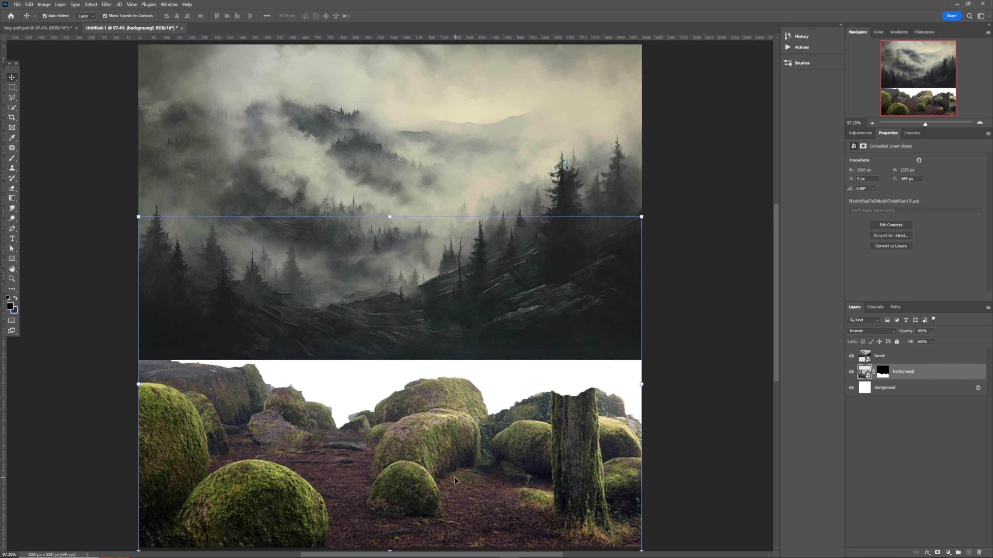
drag(389, 216, 403, 131)
key(Return)
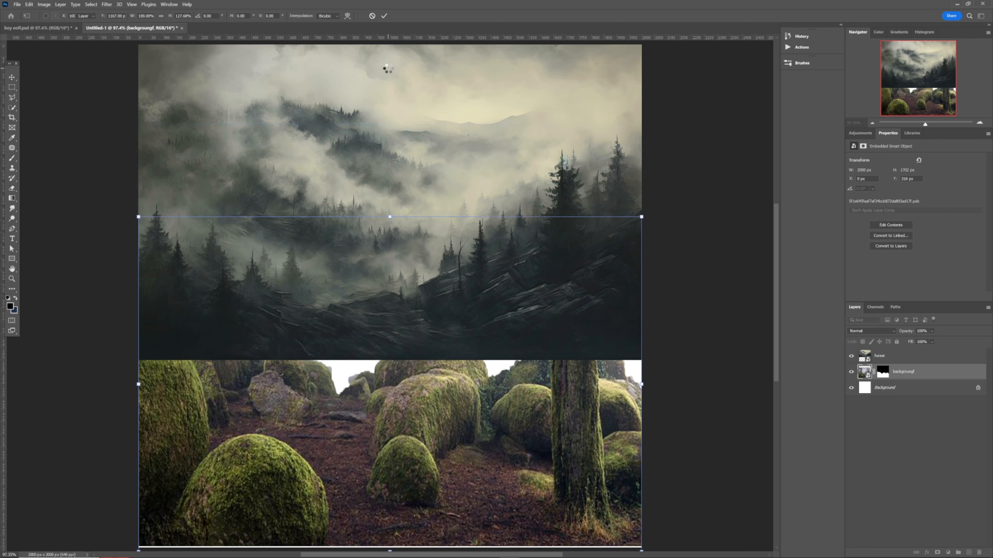
Stretch the forest layer downward to about 1519 px tall so it overlaps the boulders, keeping its width.
click(398, 301)
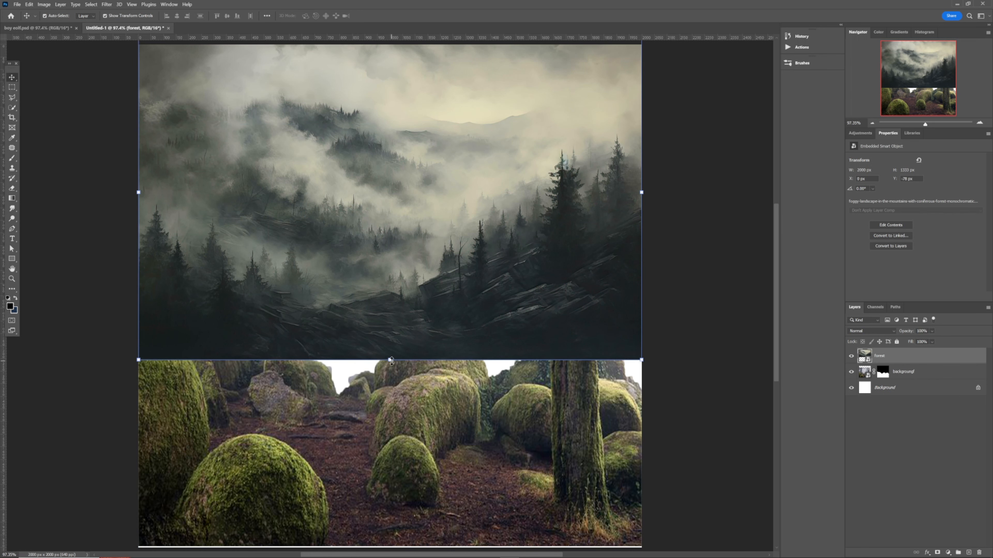
drag(391, 360, 397, 402)
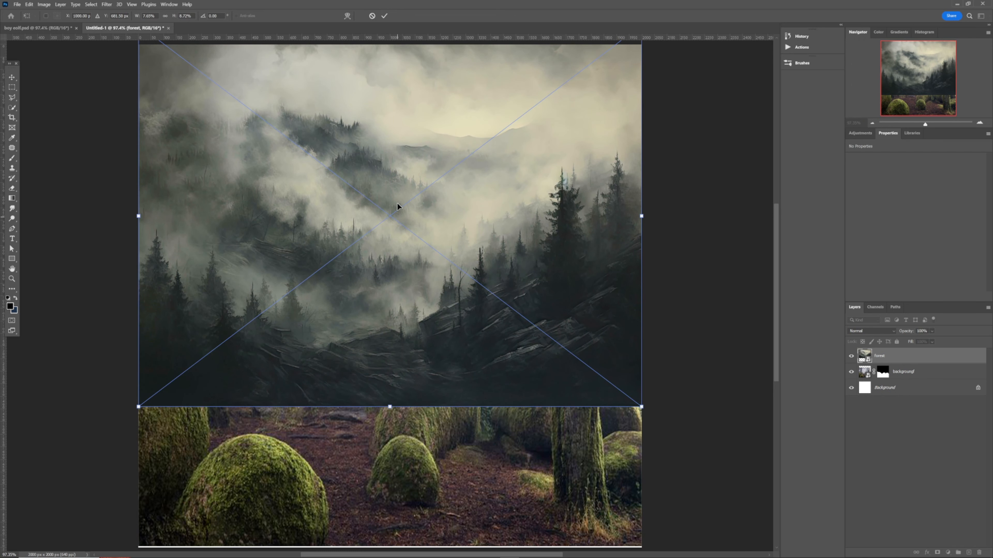
key(Return)
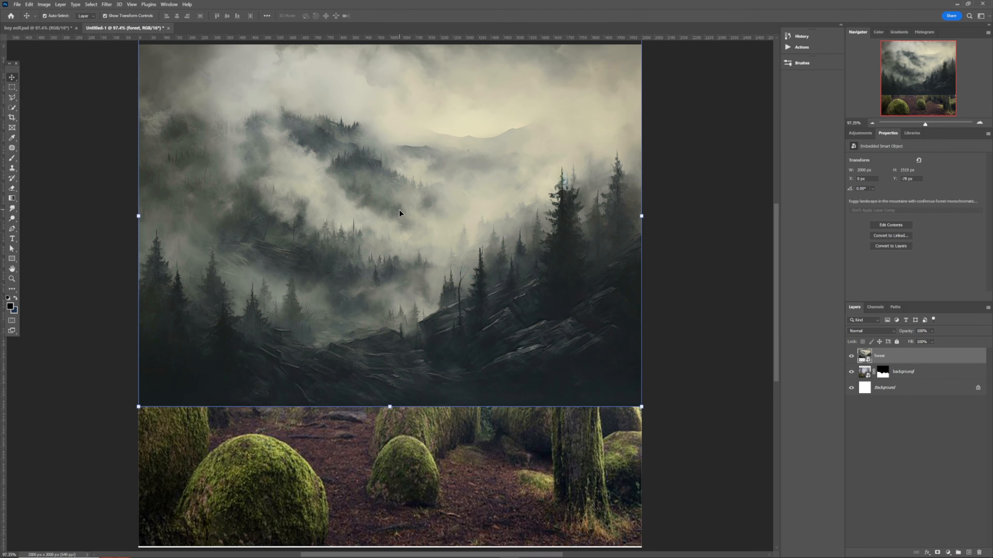
click(99, 283)
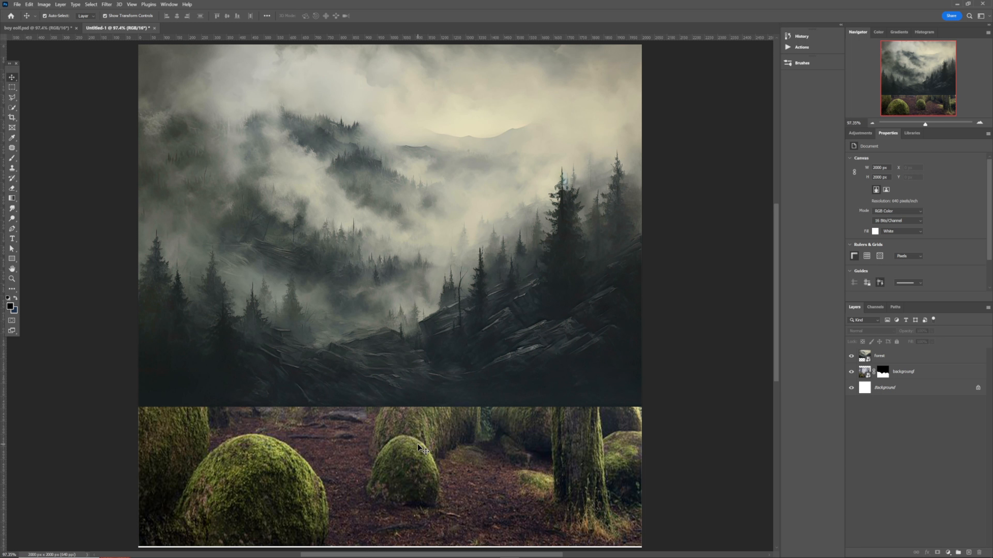
Brush softly with black on the boulder layer's mask over the top of the leftmost boulder.
click(419, 447)
click(883, 372)
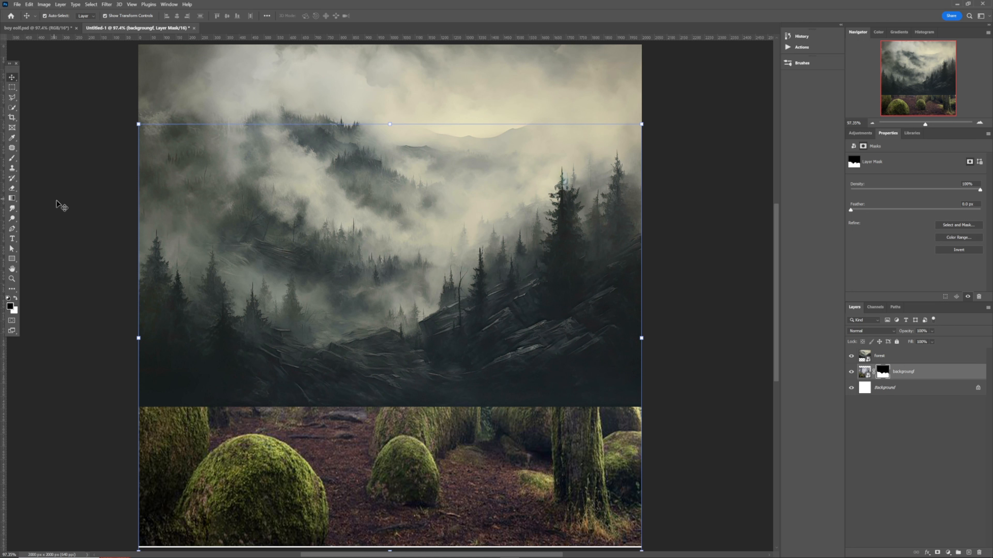
key(b)
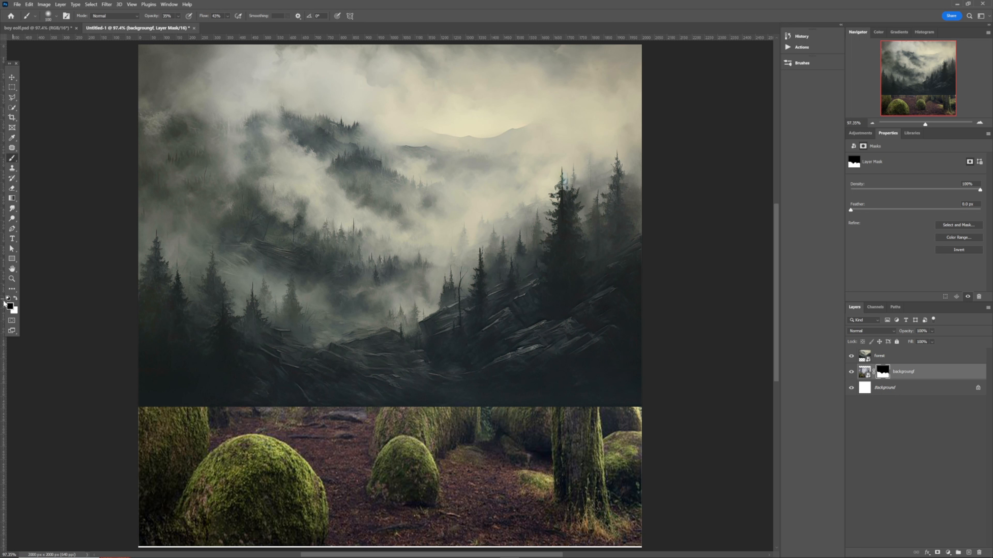
drag(168, 403, 192, 408)
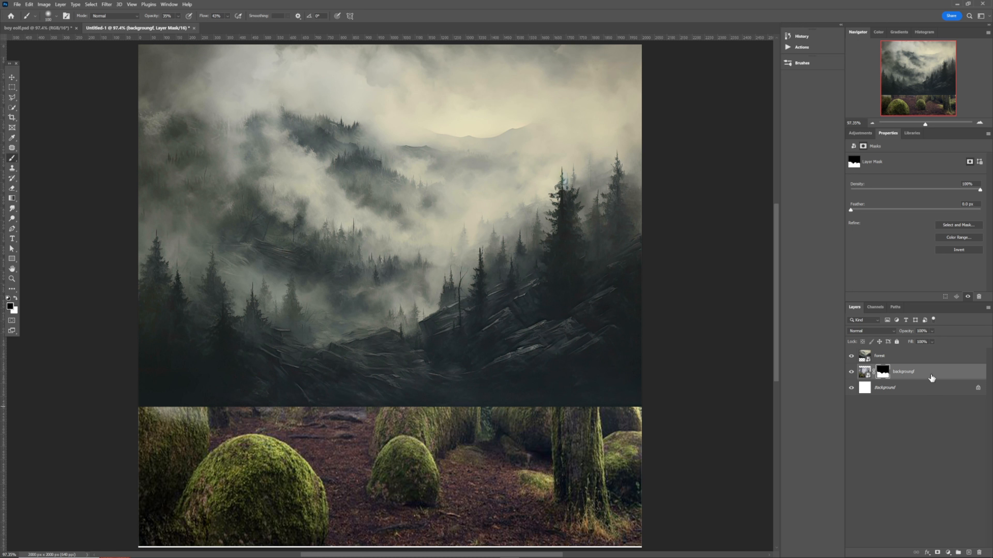
mouse_move(928, 375)
mouse_down()
mouse_move(923, 356)
mouse_move(925, 374)
mouse_up()
Add a layer mask to the forest layer and brush soft black along its lower edge to blend it into the boulders.
click(897, 360)
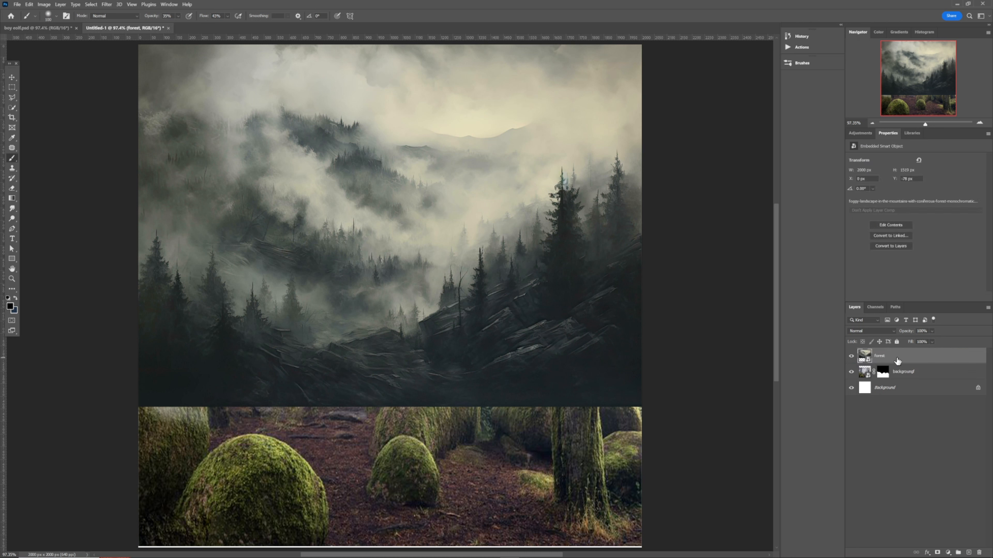
click(938, 552)
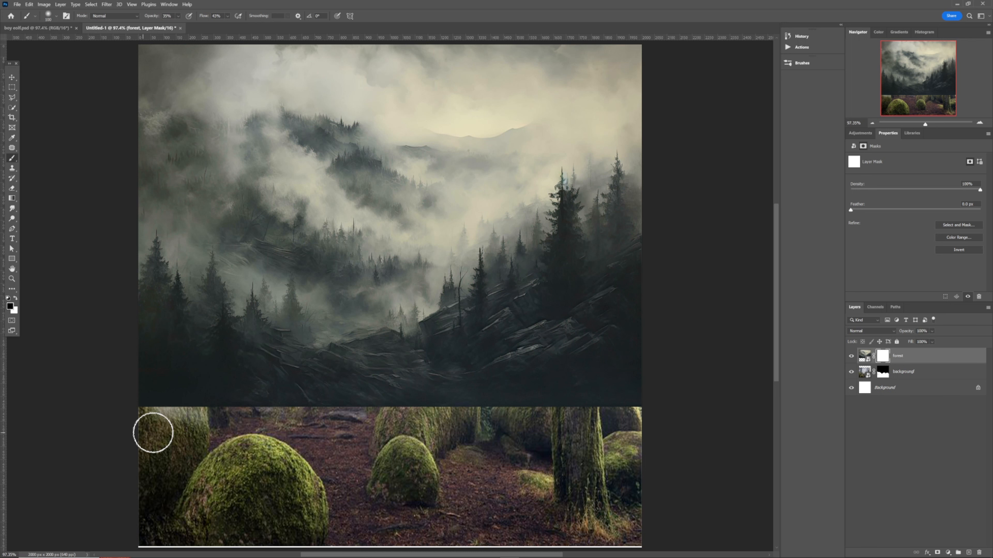
mouse_move(151, 429)
mouse_down()
mouse_move(134, 406)
mouse_move(164, 413)
mouse_move(143, 424)
mouse_move(208, 413)
mouse_move(180, 411)
mouse_up()
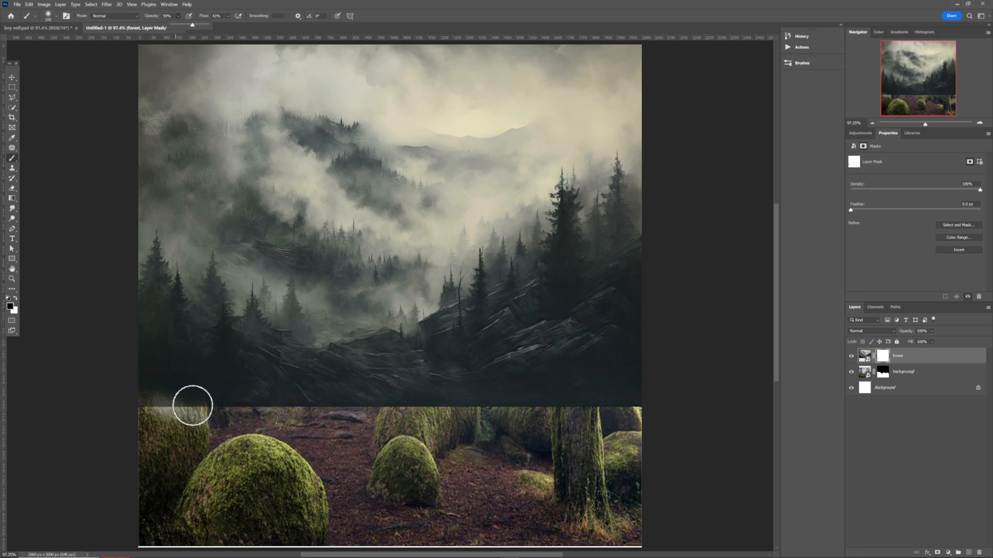
mouse_move(192, 406)
mouse_down()
mouse_move(159, 404)
mouse_move(216, 418)
mouse_move(488, 400)
mouse_move(459, 408)
mouse_move(656, 406)
mouse_move(614, 410)
mouse_move(638, 416)
mouse_move(617, 419)
mouse_move(644, 412)
mouse_up()
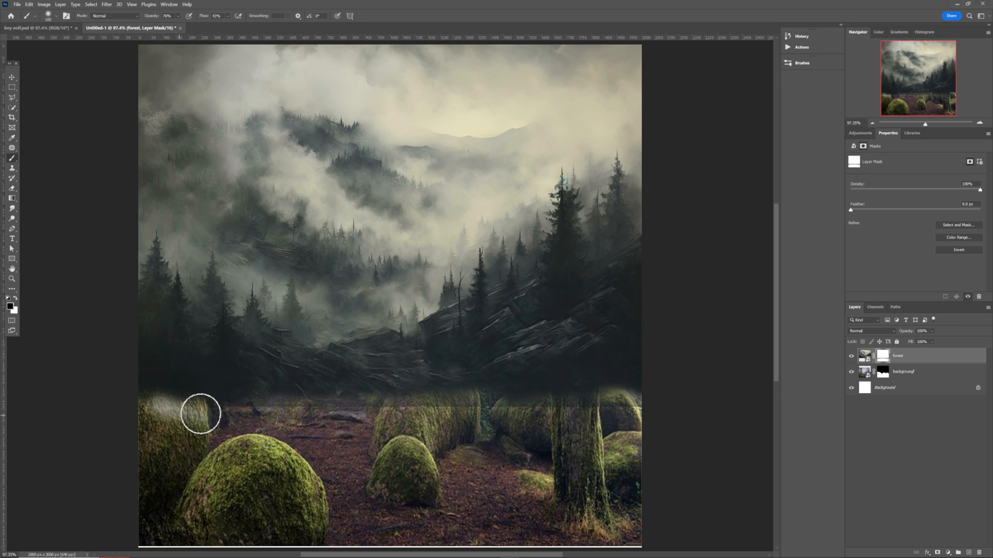
mouse_move(224, 424)
mouse_down()
mouse_move(427, 409)
mouse_move(656, 418)
mouse_move(591, 415)
mouse_move(645, 407)
mouse_move(620, 416)
mouse_move(535, 399)
mouse_up()
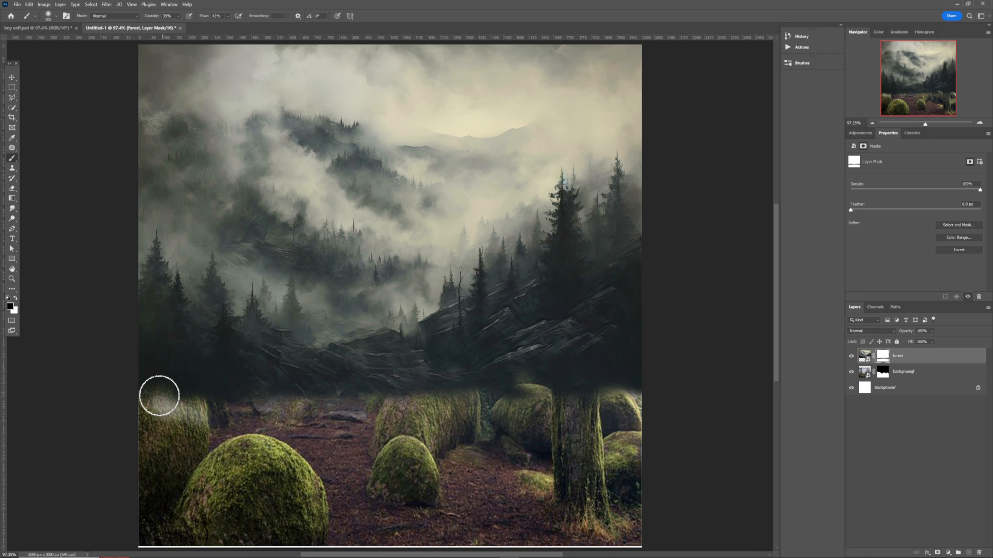
mouse_move(159, 396)
mouse_down()
mouse_move(242, 412)
mouse_move(156, 396)
mouse_move(207, 399)
mouse_up()
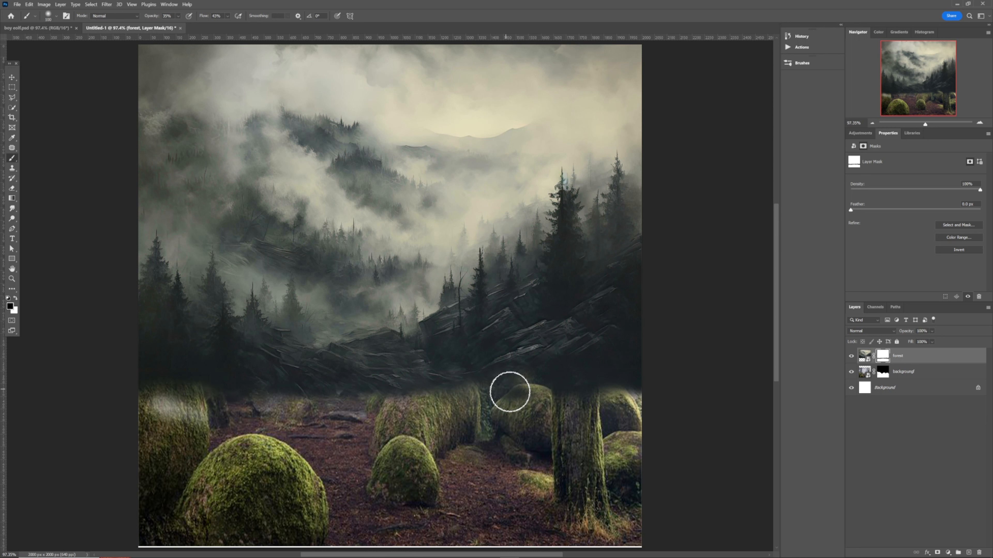
mouse_move(510, 391)
mouse_down()
mouse_move(614, 381)
mouse_move(623, 391)
mouse_move(616, 381)
mouse_move(589, 390)
mouse_up()
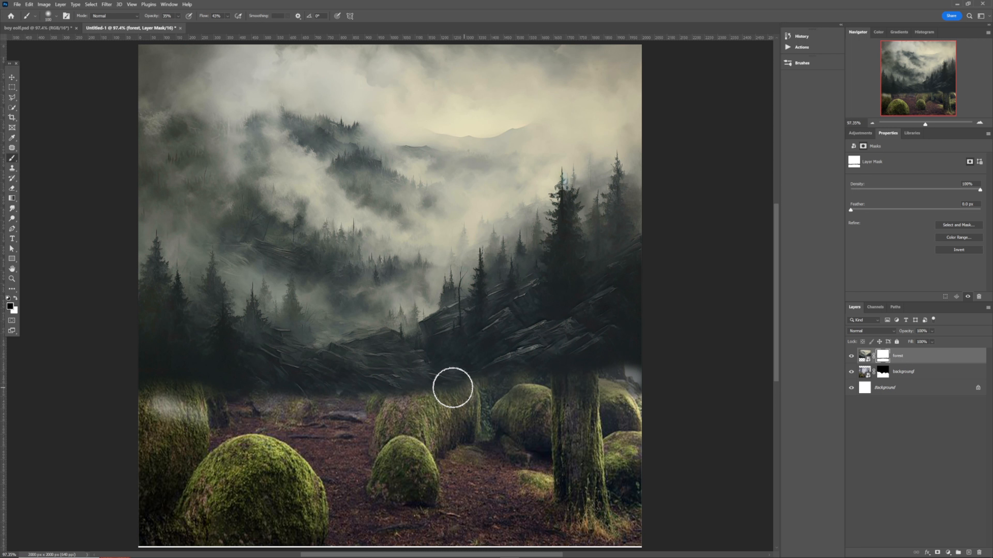
mouse_move(453, 387)
mouse_down()
mouse_move(350, 401)
mouse_move(150, 402)
mouse_move(181, 405)
mouse_up()
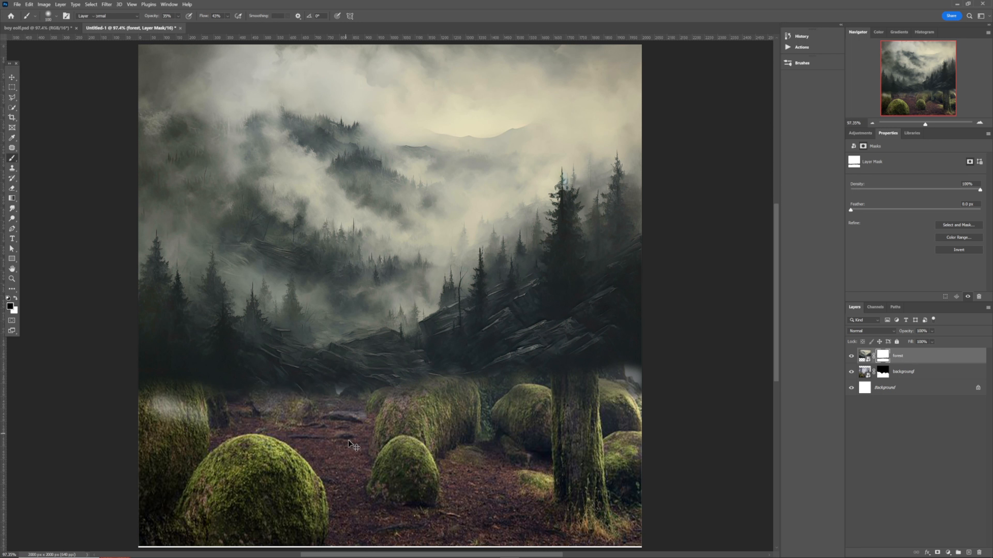
Stretch the boulder layer vertically upward to about 1861 px tall, keeping its width.
ctrl+click(347, 467)
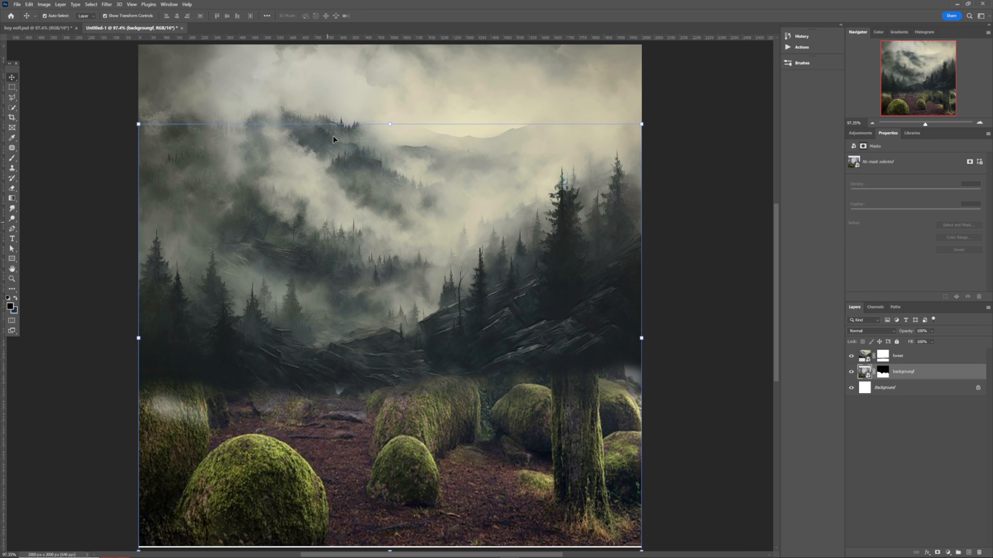
drag(389, 123, 391, 84)
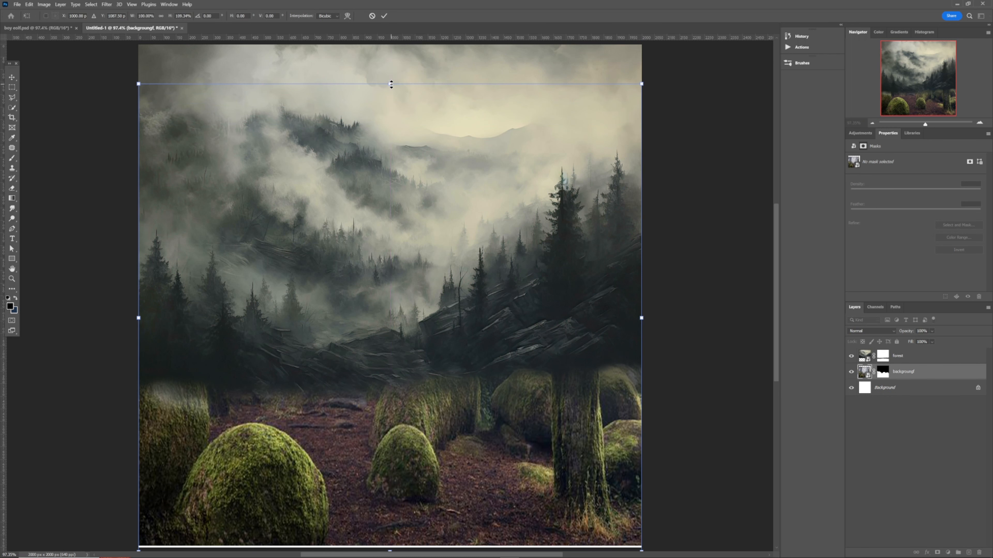
click(383, 15)
click(715, 209)
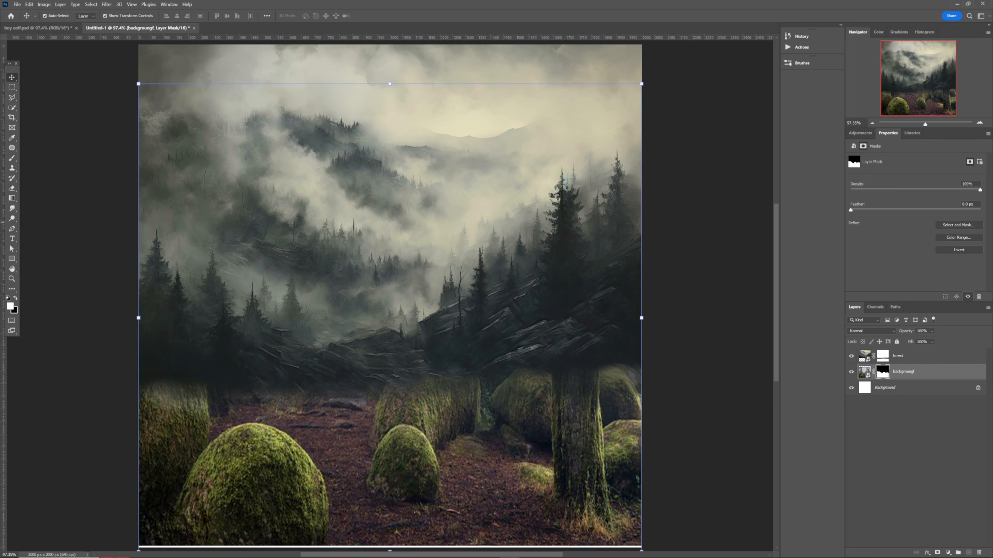
Place the Iceland2006-Latrabjarg.cliff image in the composition and move its layer above the forest layer.
drag(0, 204, 255, 251)
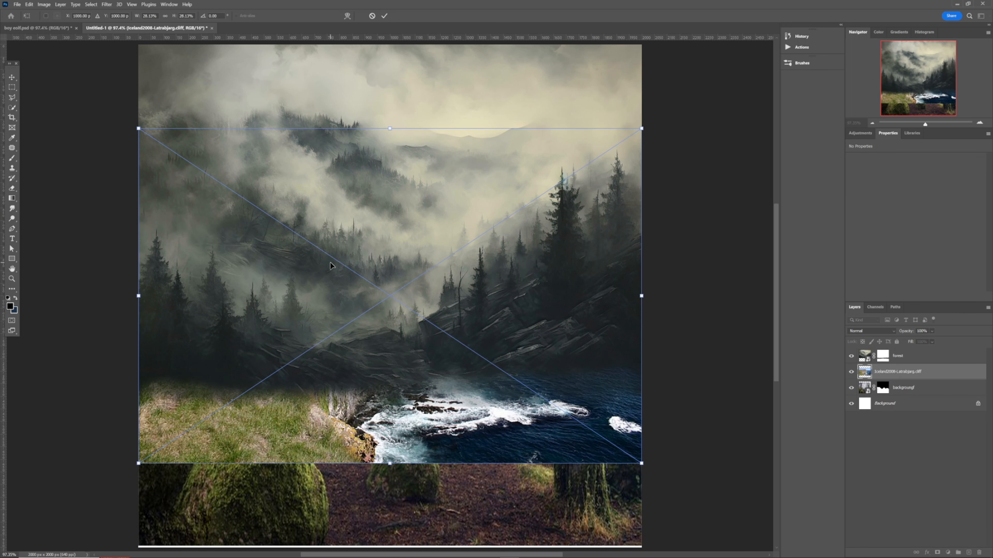
click(385, 16)
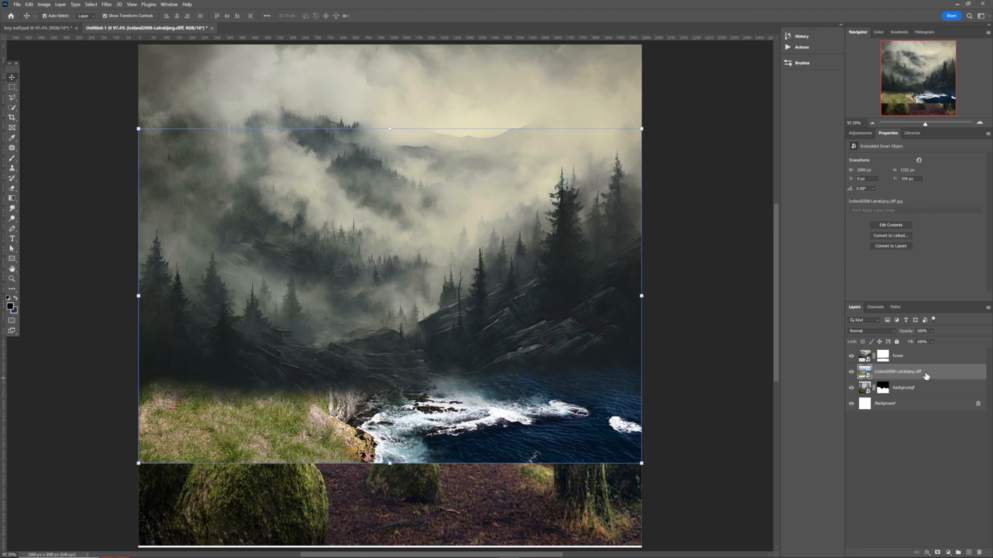
drag(924, 371, 918, 354)
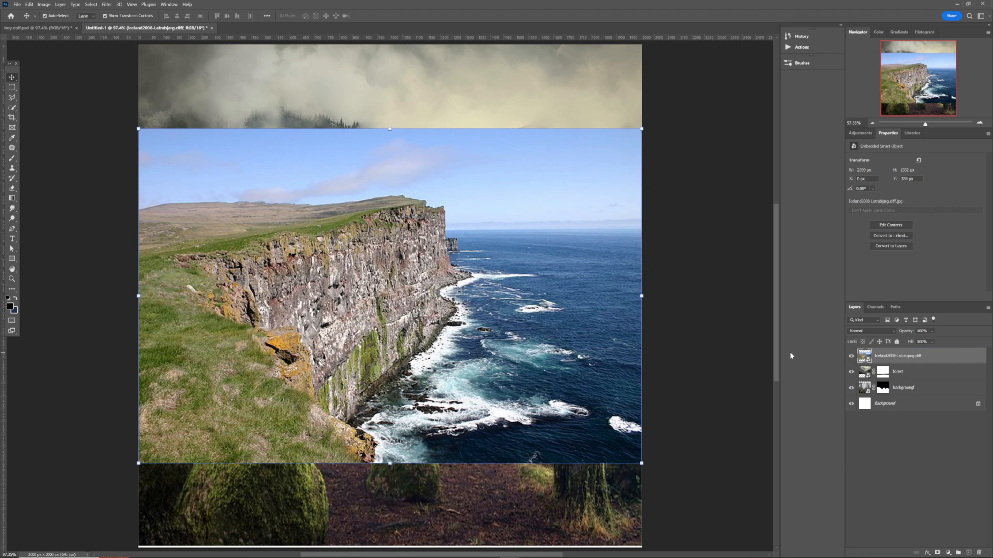
Select the cliff and its grassland with Quick Selection, leaving out the sky and sea, and mask the layer to that selection.
click(14, 110)
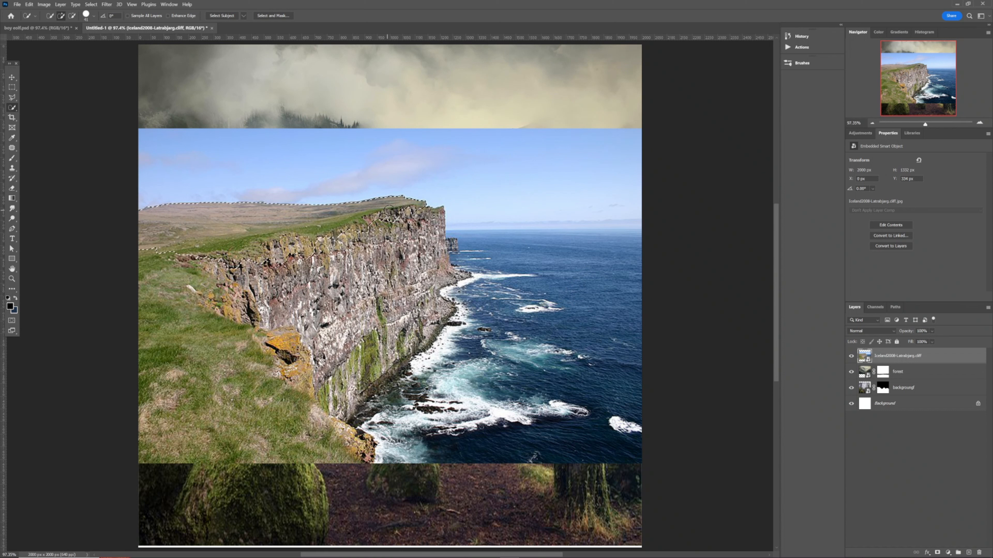
drag(437, 222, 441, 244)
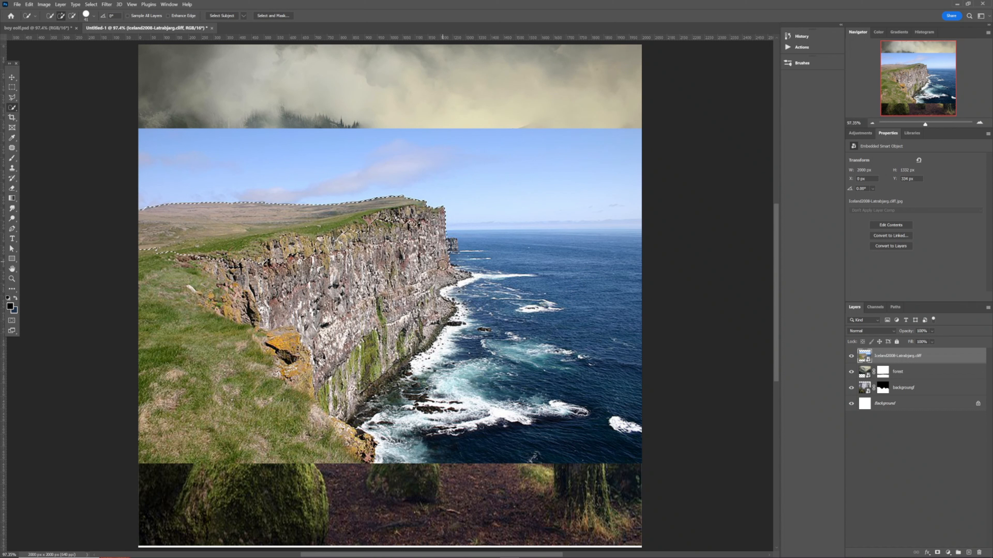
mouse_move(443, 296)
mouse_down()
mouse_move(440, 313)
mouse_move(400, 340)
mouse_move(321, 370)
mouse_move(322, 336)
mouse_up()
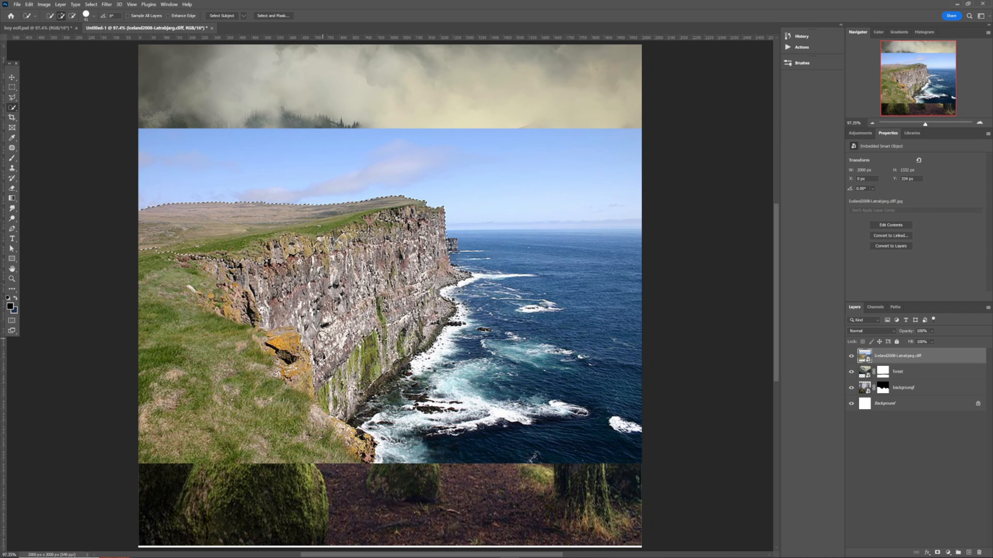
alt+right_click(311, 304)
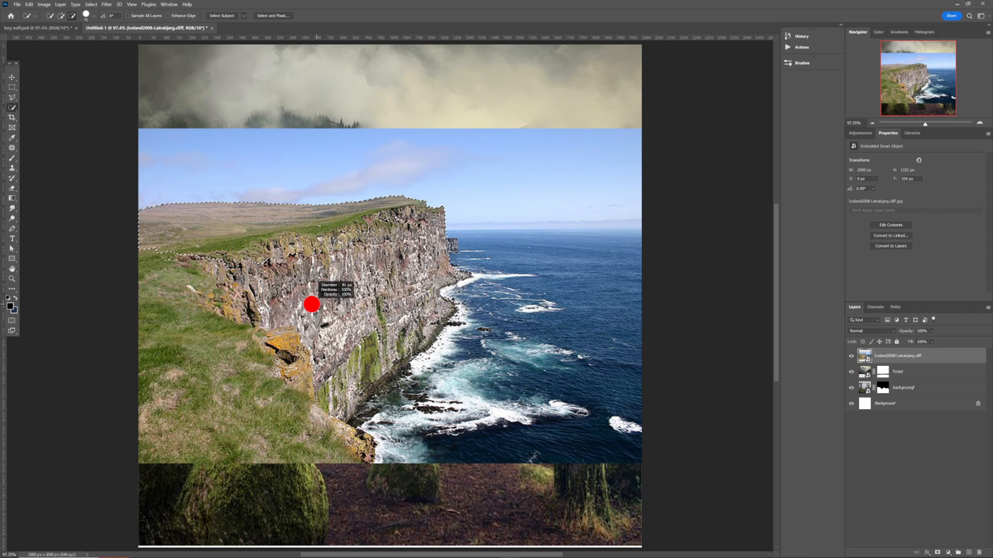
drag(312, 305, 343, 309)
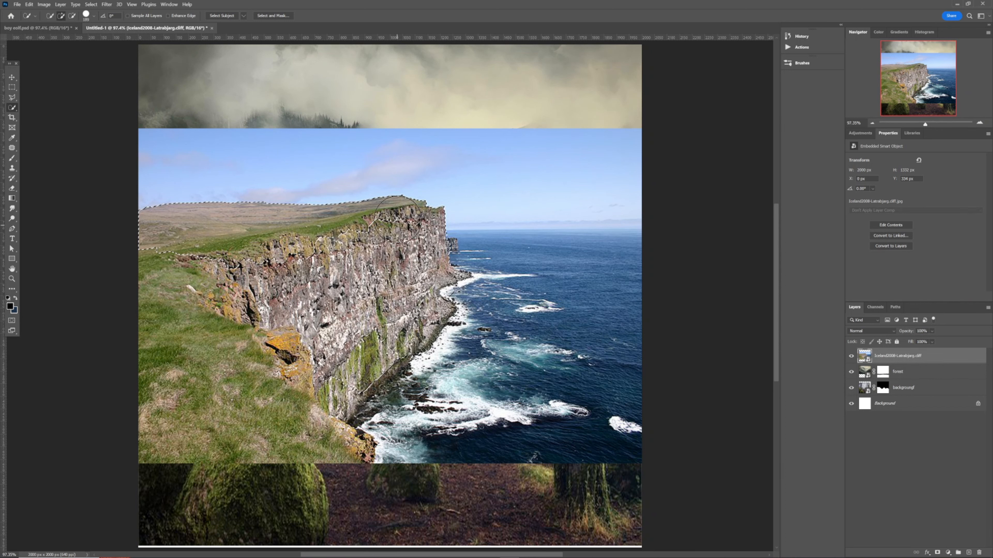
mouse_move(397, 220)
mouse_down()
mouse_move(377, 265)
mouse_move(325, 314)
mouse_move(273, 324)
mouse_move(241, 309)
mouse_move(244, 279)
mouse_move(197, 279)
mouse_move(196, 328)
mouse_move(222, 373)
mouse_move(251, 395)
mouse_move(251, 421)
mouse_move(236, 403)
mouse_up()
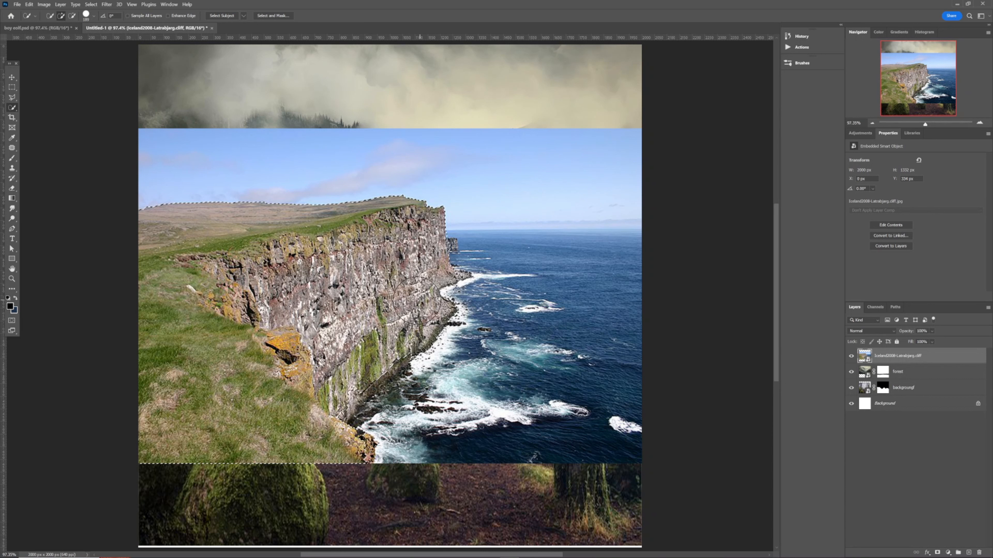
drag(406, 301, 379, 299)
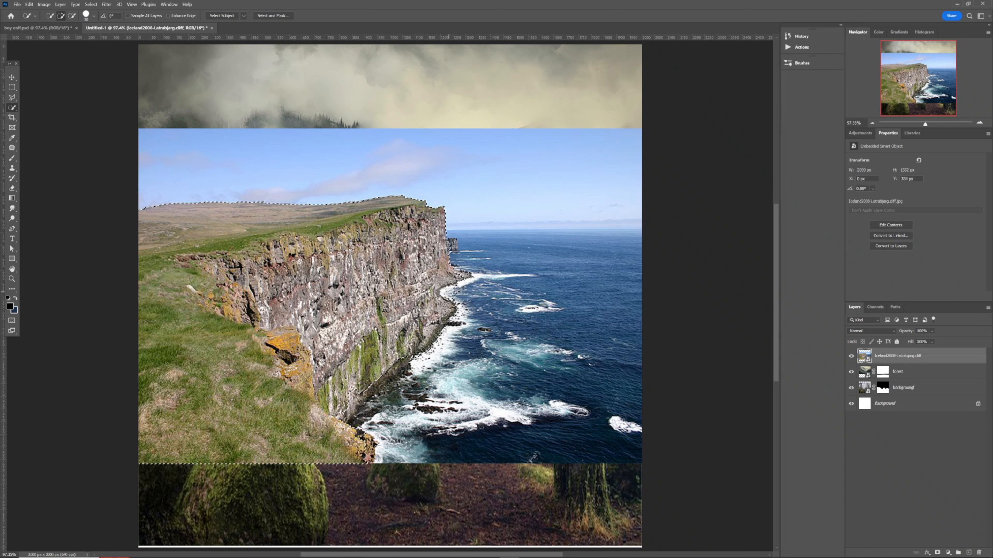
key(alt)
click(937, 553)
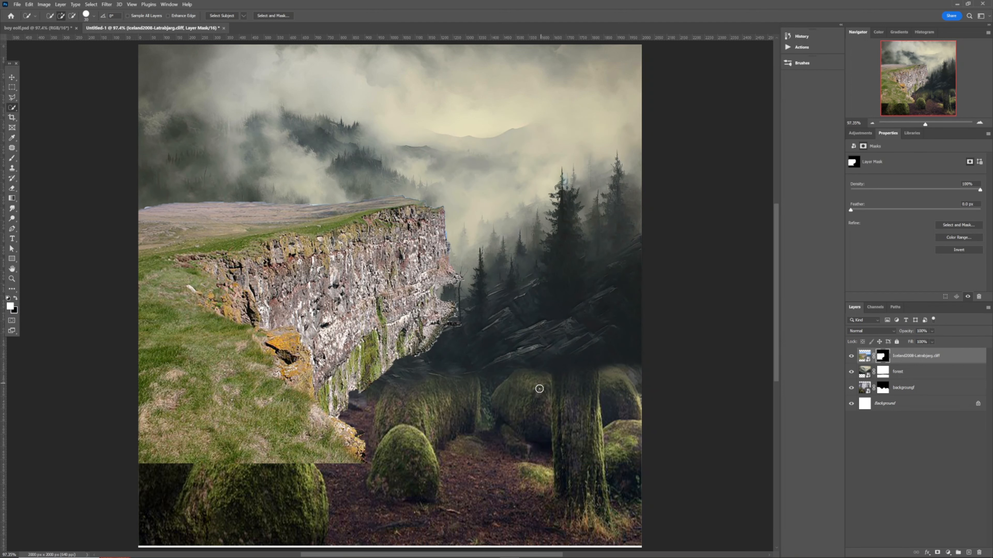
Move the masked cliff into the canvas's lower-left corner and fade its far and right edges with soft black on its mask.
key(v)
drag(315, 297, 284, 380)
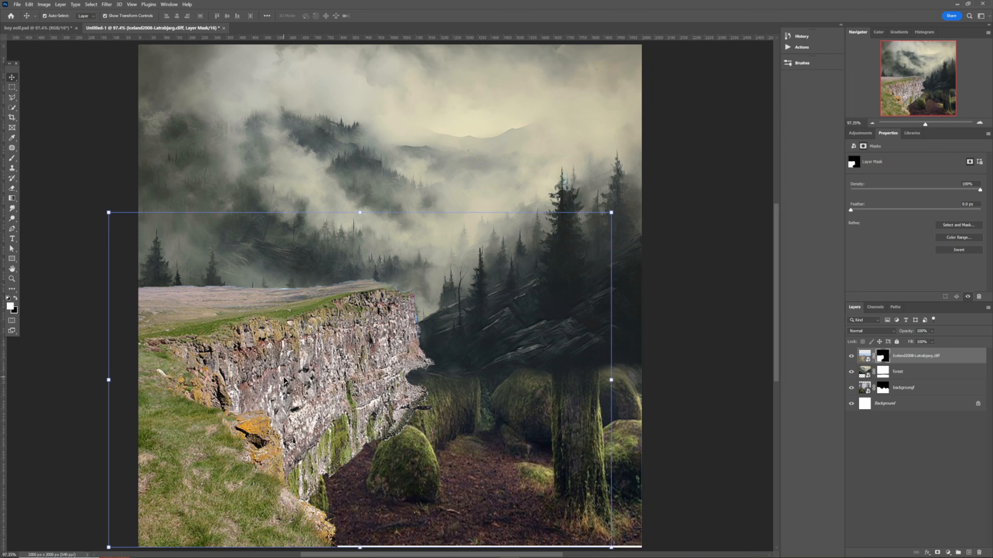
key(b)
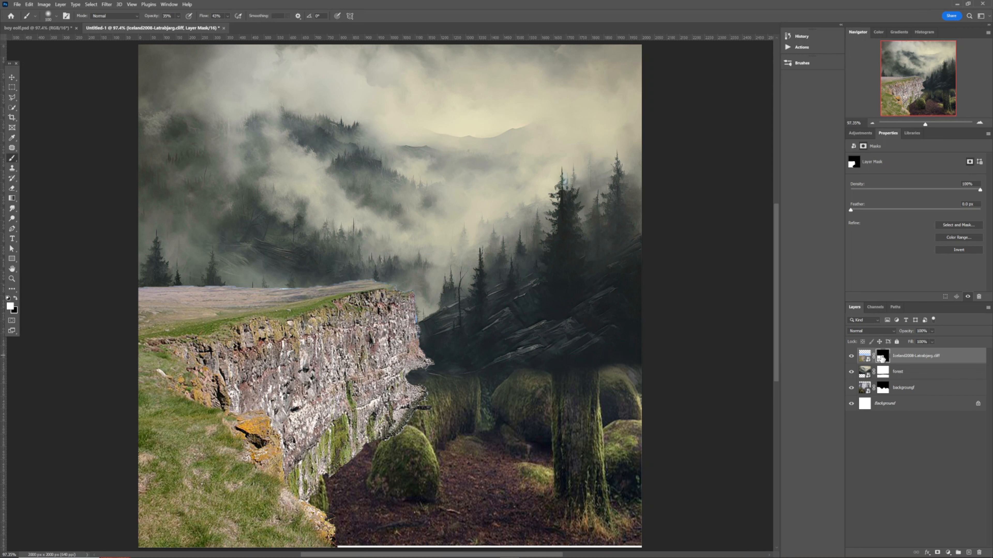
click(16, 299)
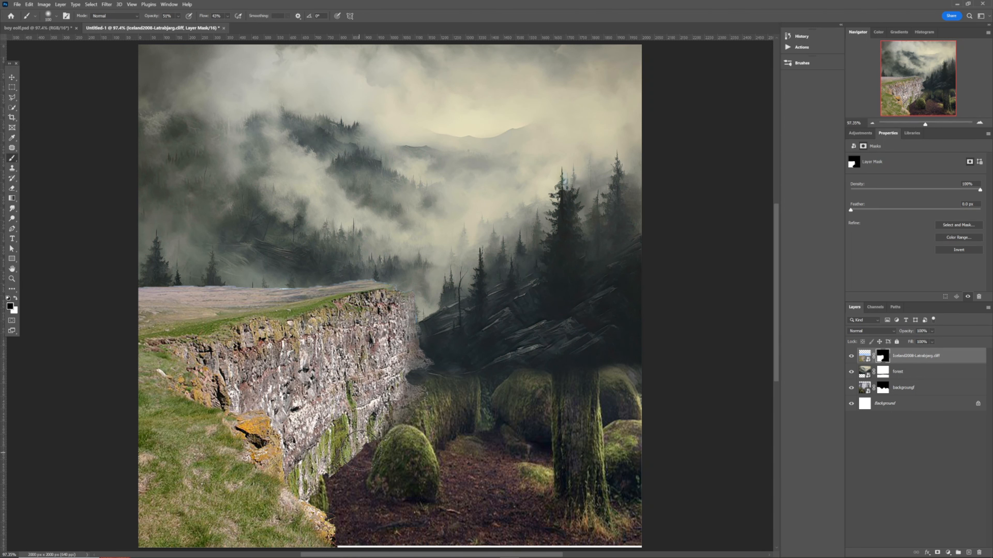
mouse_move(333, 479)
mouse_down()
mouse_move(317, 515)
mouse_move(323, 529)
mouse_move(331, 524)
mouse_move(323, 541)
mouse_move(306, 528)
mouse_move(308, 516)
mouse_move(296, 537)
mouse_move(274, 529)
mouse_move(316, 502)
mouse_move(298, 520)
mouse_up()
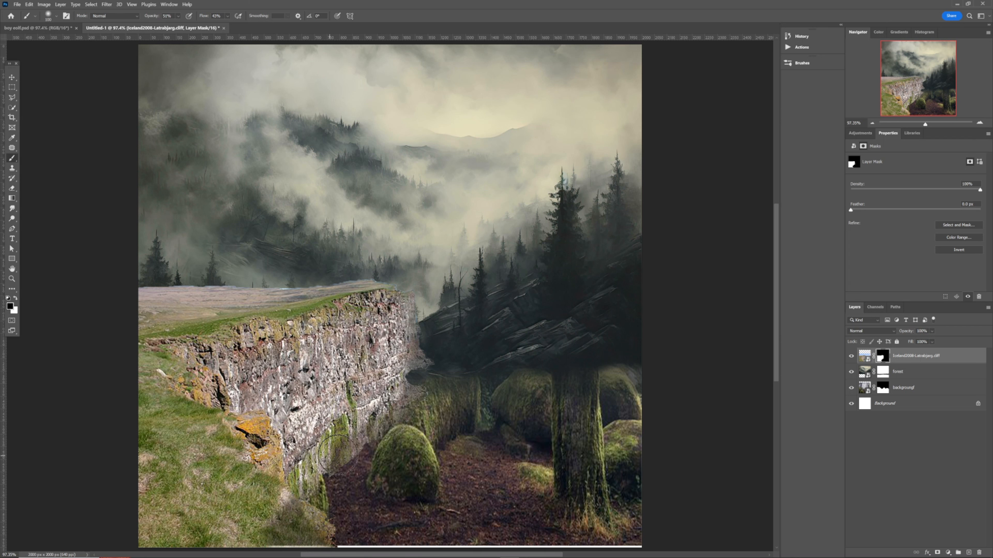
drag(338, 454, 334, 437)
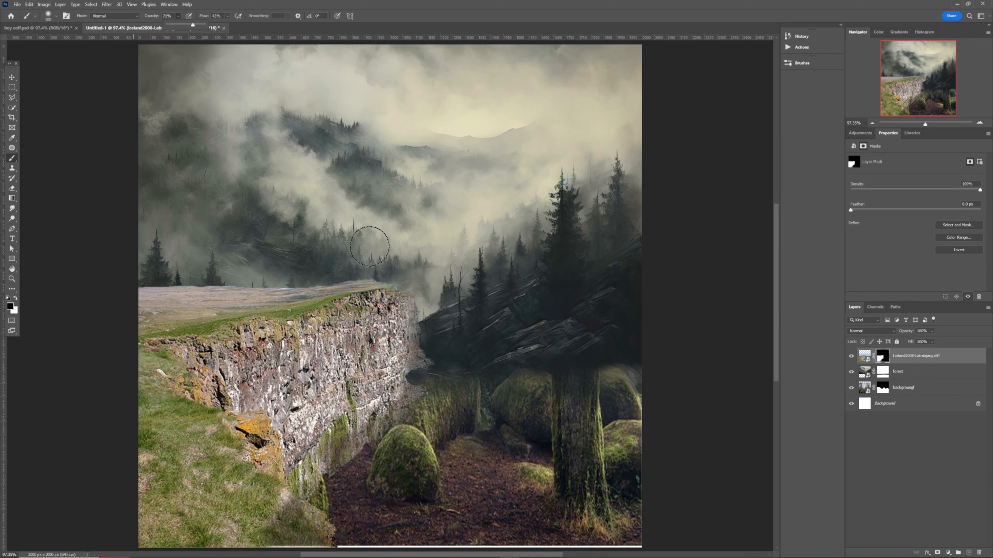
mouse_move(370, 246)
mouse_down()
mouse_move(434, 312)
mouse_move(412, 295)
mouse_move(422, 377)
mouse_move(413, 414)
mouse_move(290, 499)
mouse_move(317, 518)
mouse_up()
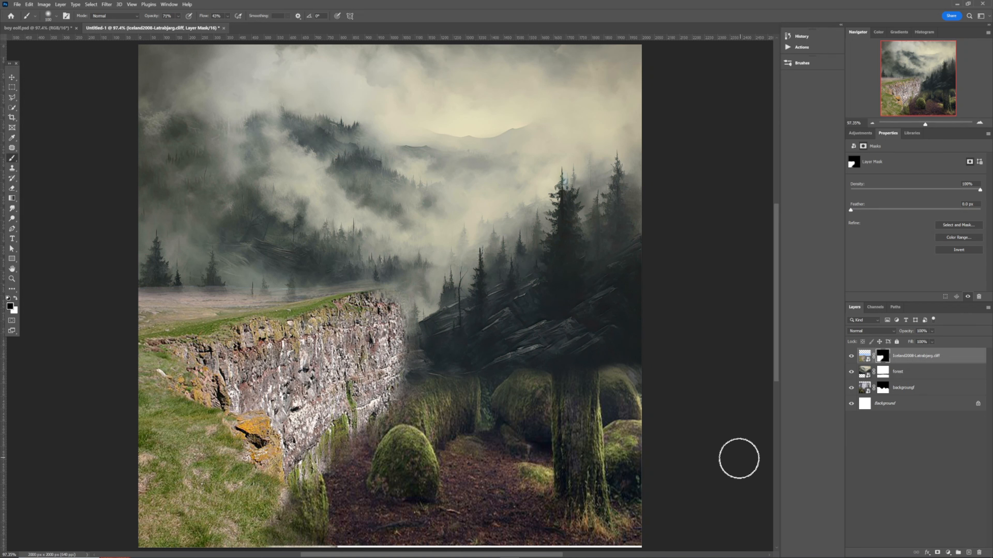
Rename the Iceland2006-Latrabjarg.cliff layer as "cliff".
double_click(911, 357)
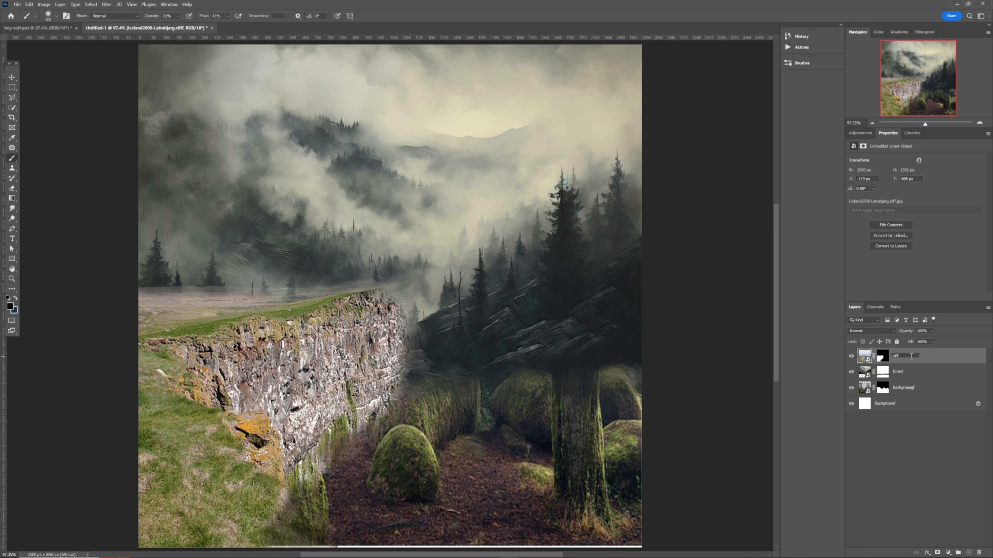
key(Return)
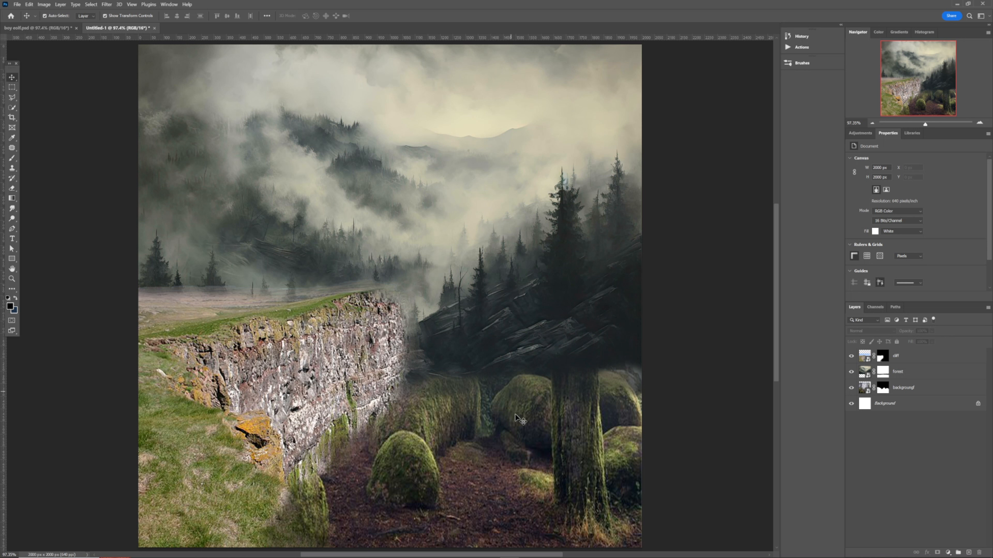
Add a Hue/Saturation adjustment clipped to the boulder layer and set its saturation to -73.
click(524, 457)
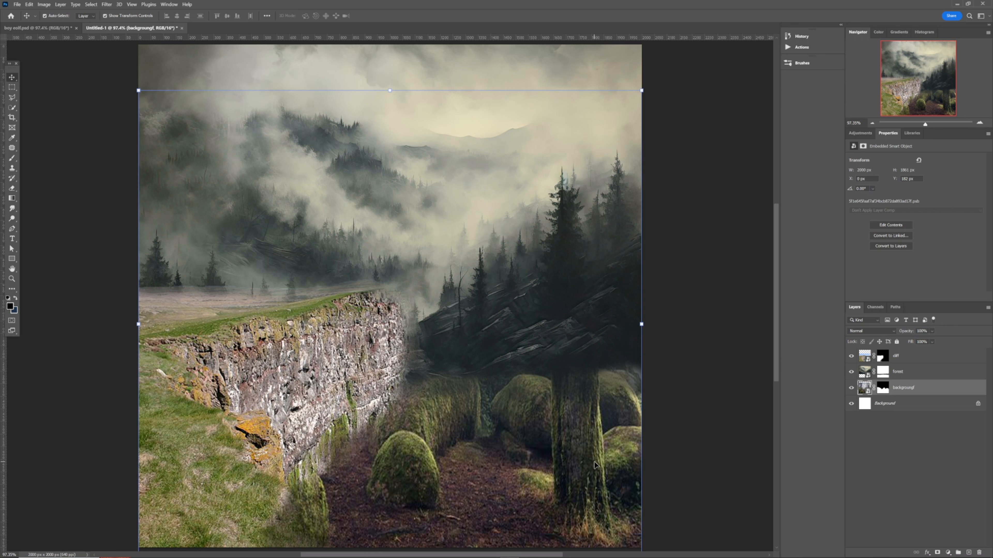
click(867, 134)
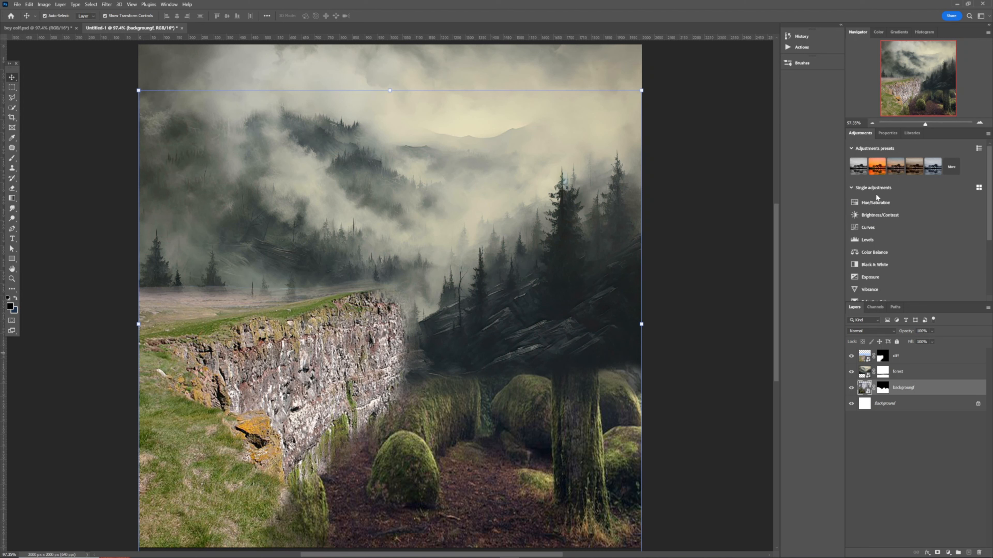
click(875, 201)
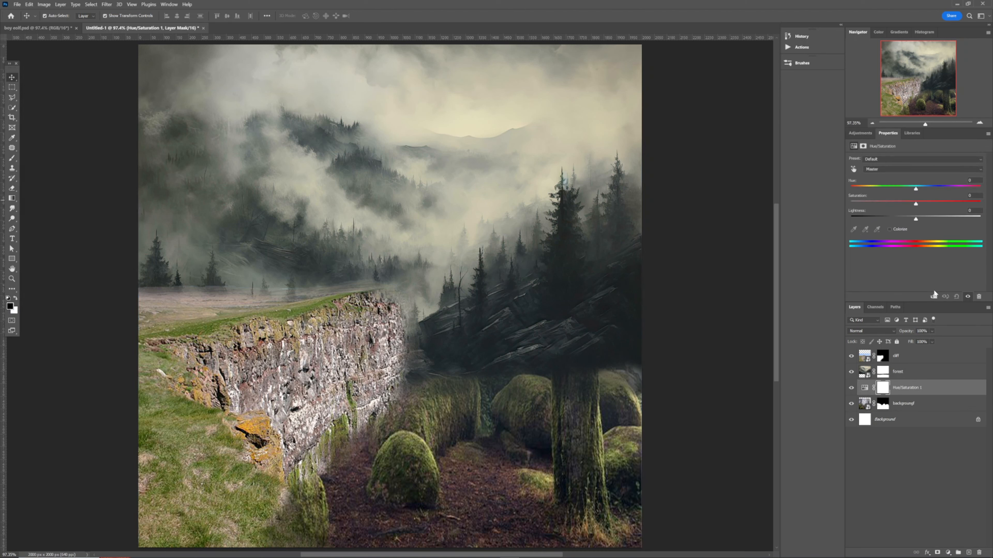
click(934, 297)
drag(915, 203, 877, 204)
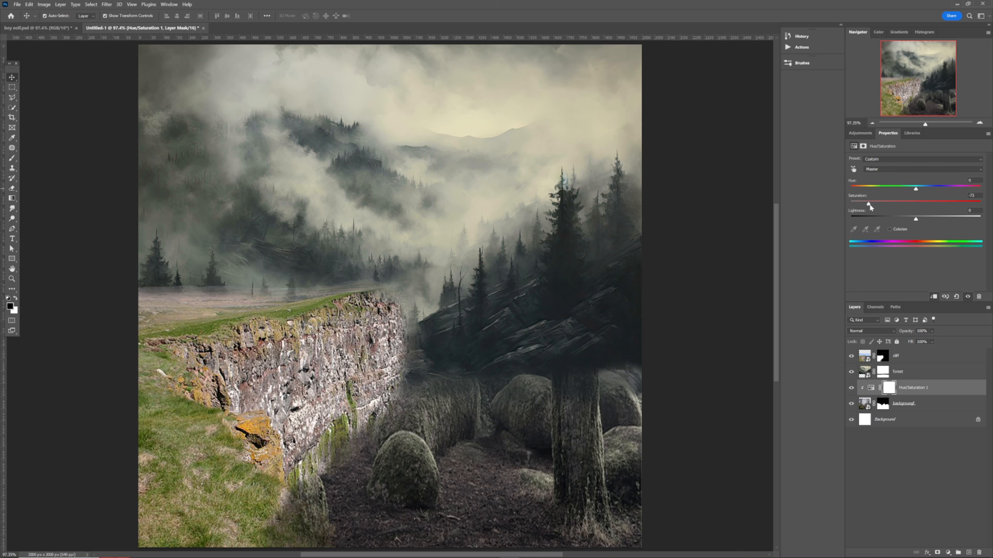
drag(869, 205, 868, 206)
Add a Levels adjustment clipped to the boulder layer and lower its white output level to 134.
click(864, 133)
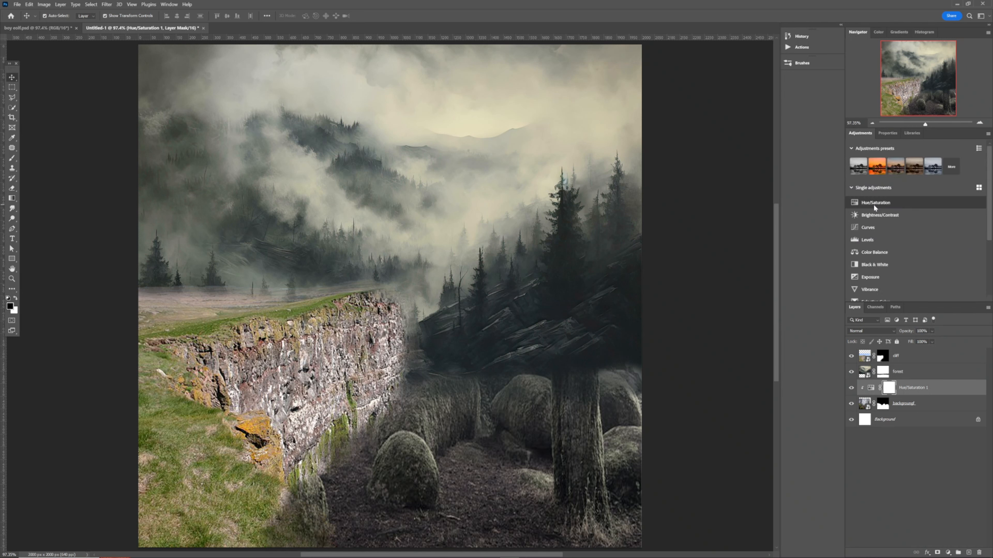
click(875, 241)
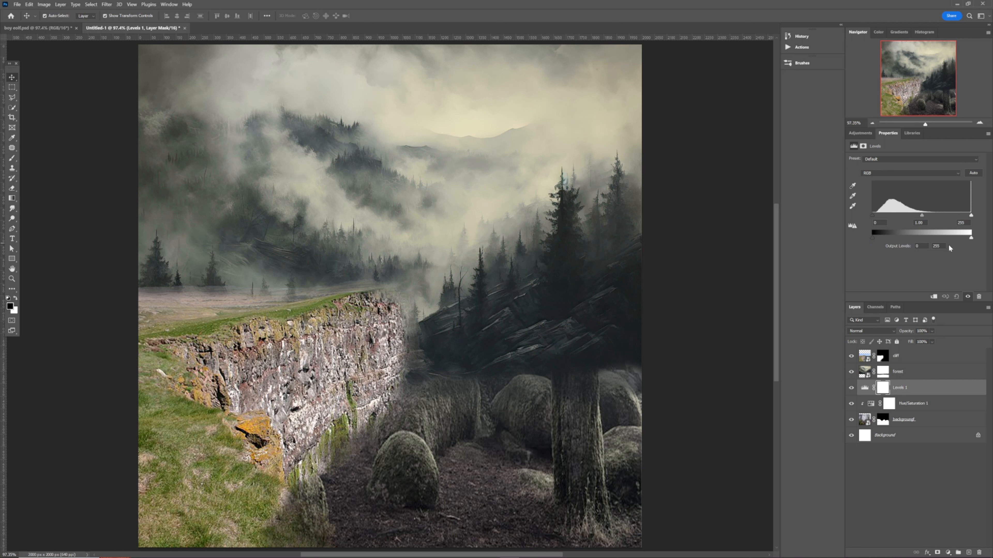
click(934, 298)
drag(971, 238, 935, 247)
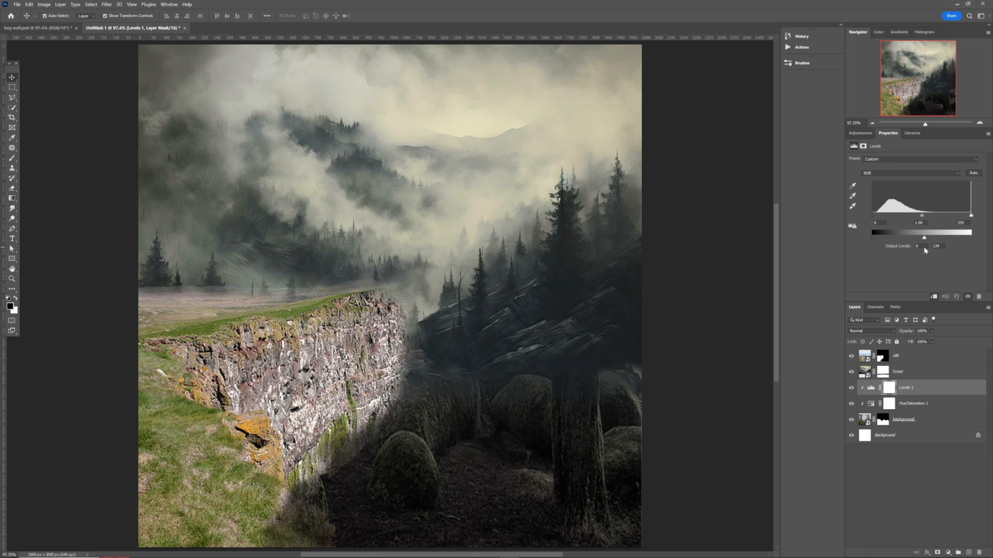
Add a Hue/Saturation adjustment clipped to the cliff layer with hue -14, saturation -90 and lightness -25.
click(315, 374)
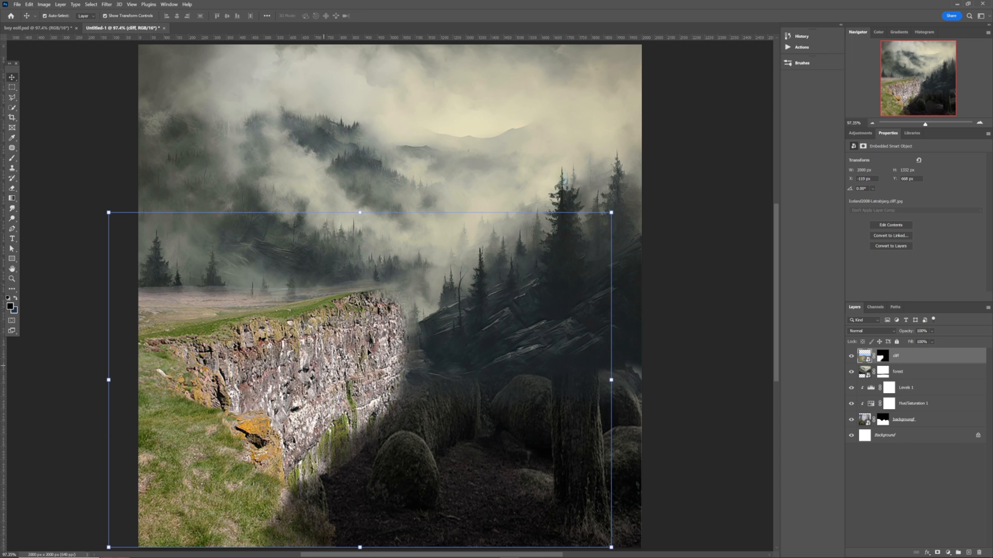
click(861, 135)
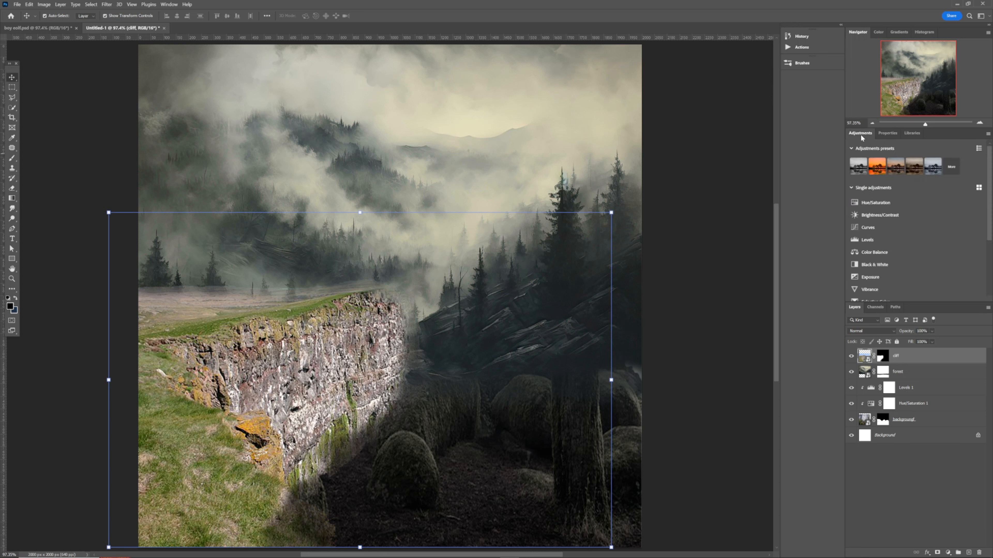
click(879, 197)
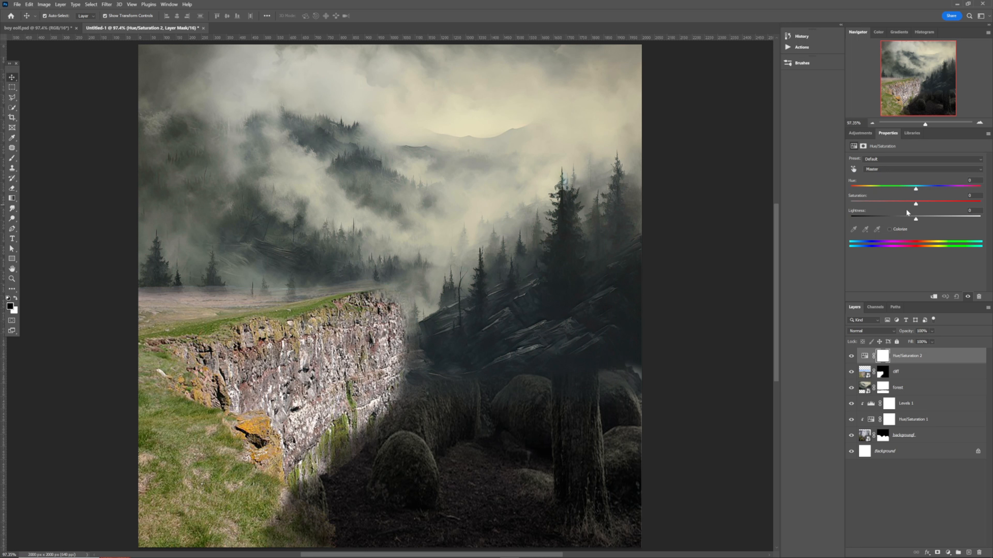
drag(916, 206, 874, 217)
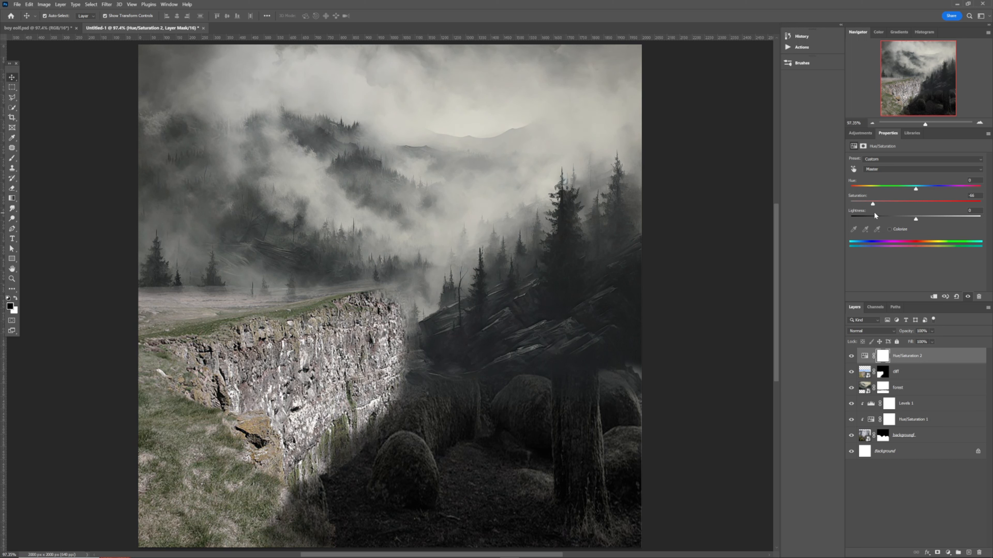
mouse_move(916, 190)
mouse_down()
mouse_move(941, 192)
mouse_move(908, 197)
mouse_up()
drag(915, 220, 904, 219)
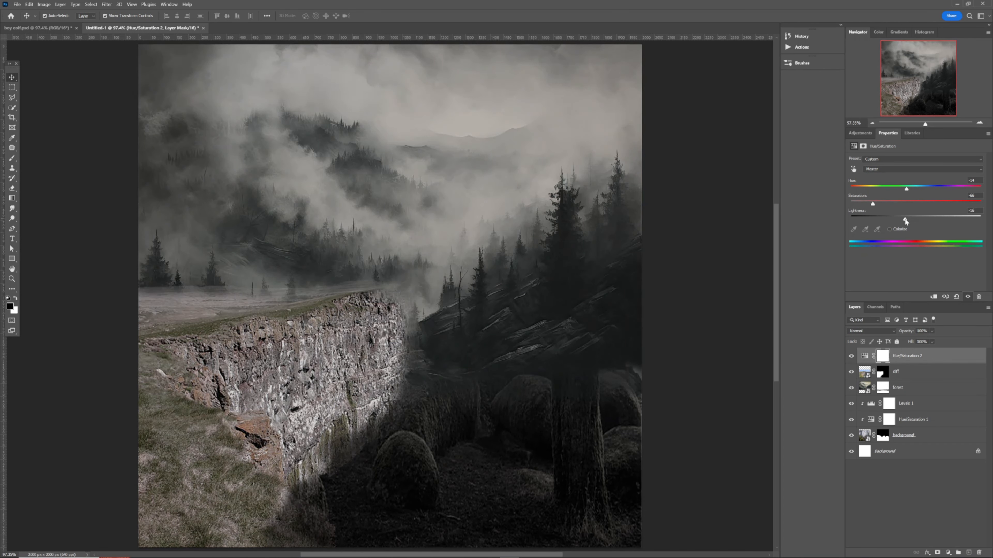
click(932, 297)
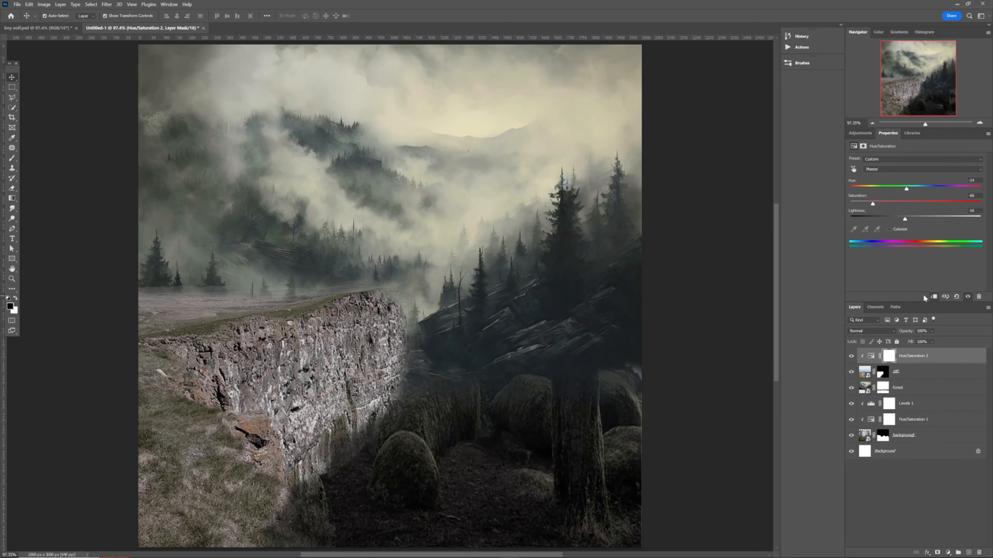
drag(873, 206, 899, 219)
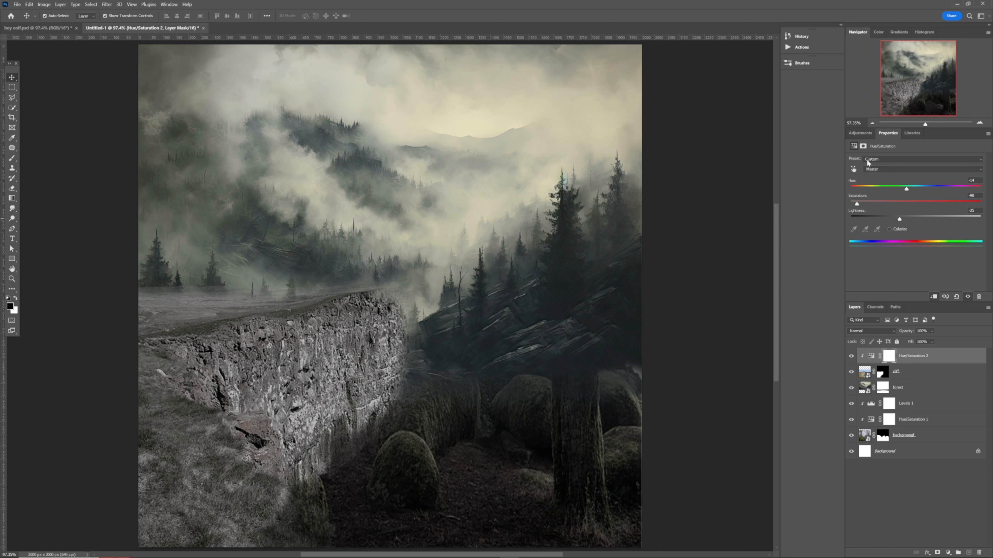
Add a Levels adjustment clipped to the cliff and lower its white output level to 174.
click(860, 136)
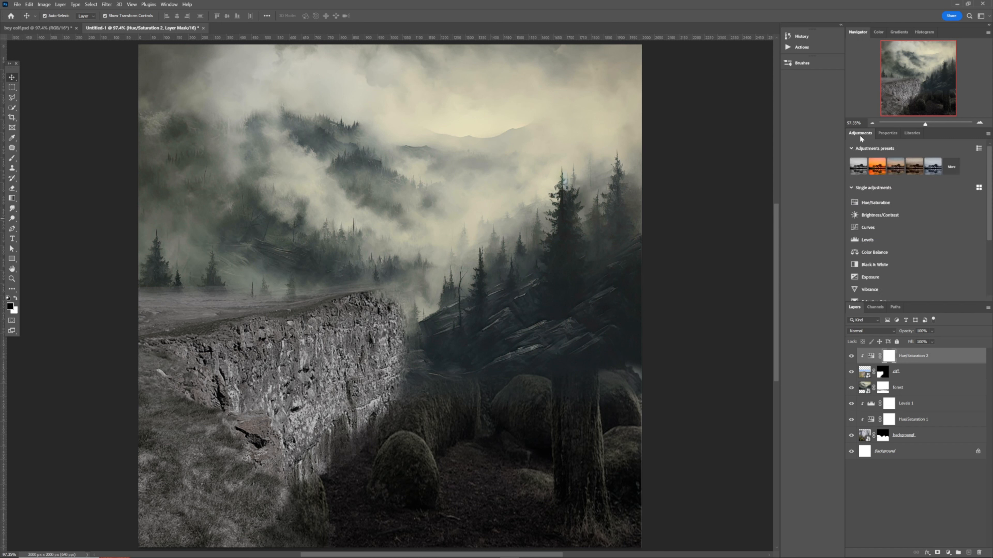
click(873, 239)
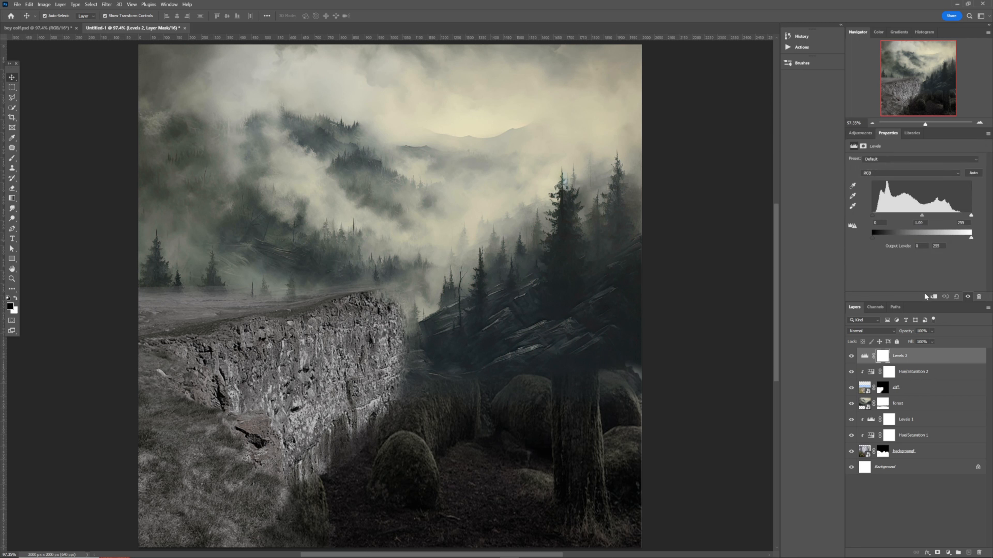
click(934, 297)
drag(971, 239, 939, 239)
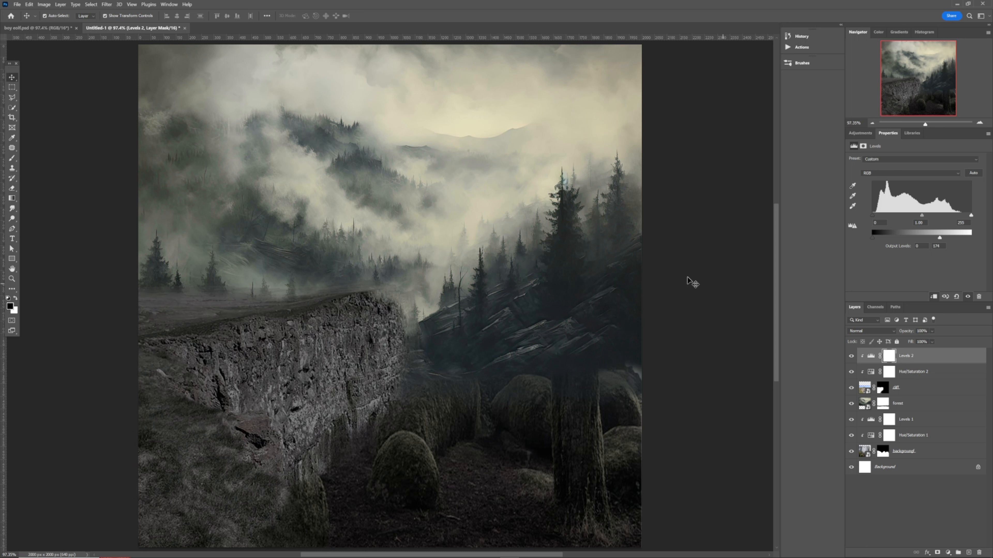
Add a Levels adjustment clipped to the forest layer and lower its white output level to about 216.
click(503, 184)
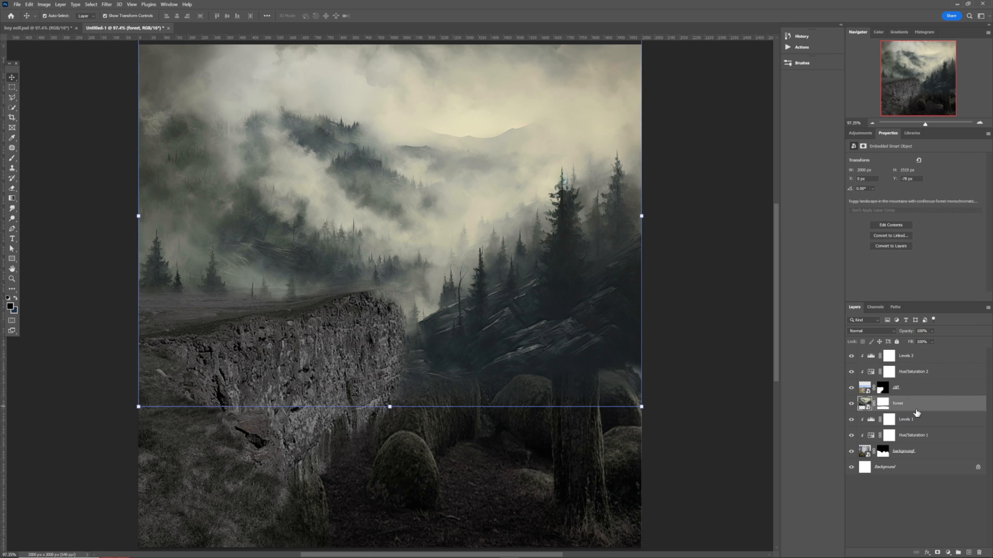
click(853, 133)
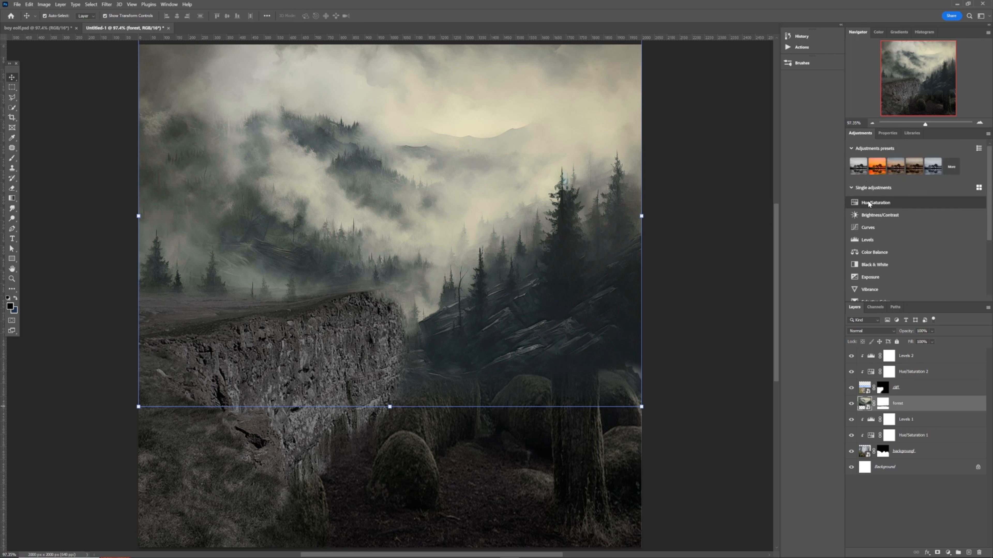
click(872, 239)
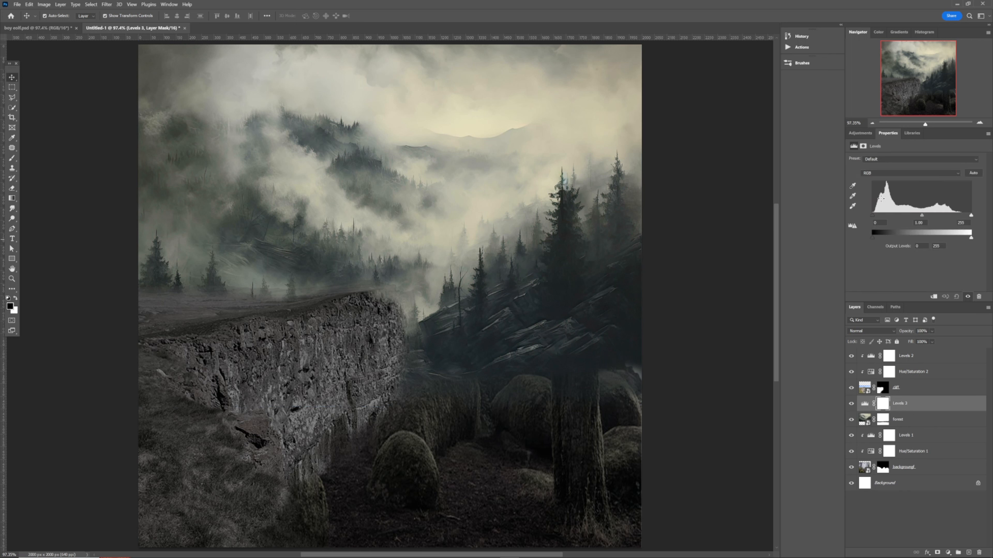
click(933, 297)
drag(972, 238, 959, 242)
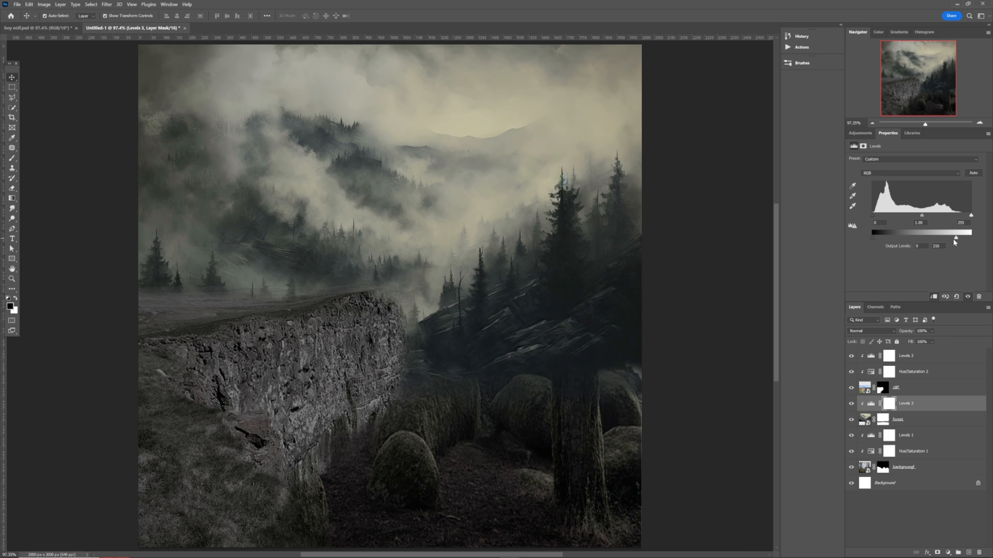
Add a Hue/Saturation adjustment clipped to the forest layer, set its hue to +57 and moderately reduce its saturation.
click(863, 133)
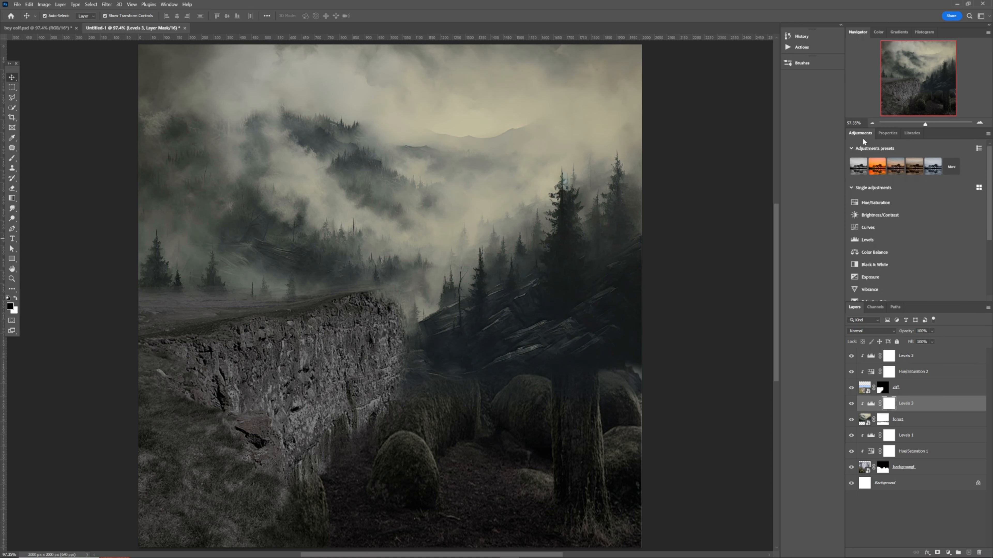
click(878, 201)
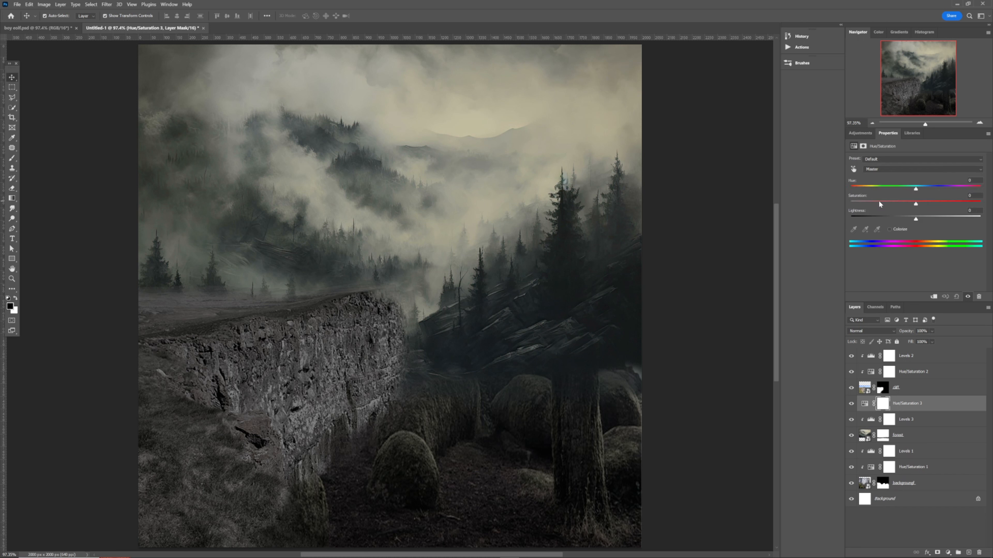
click(933, 297)
drag(913, 189, 947, 184)
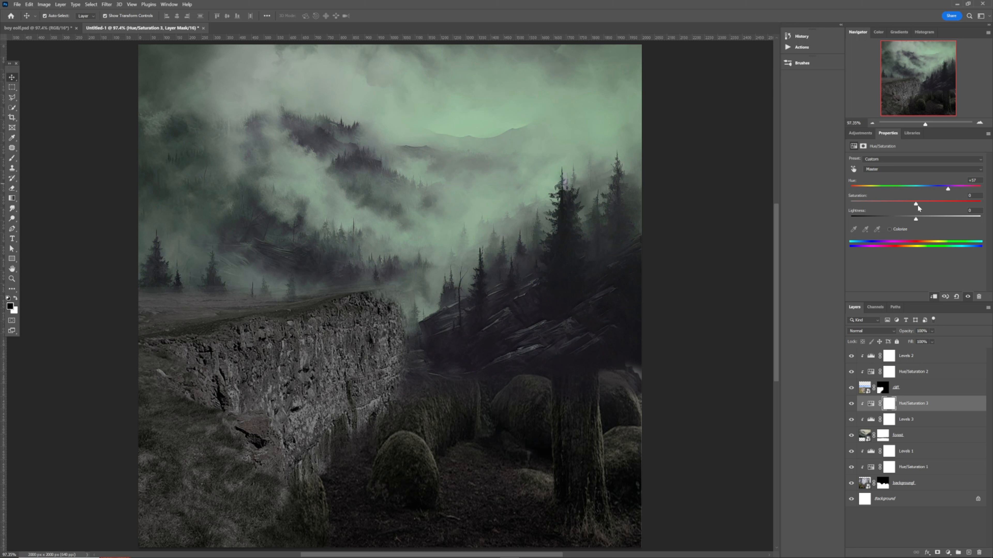
drag(913, 205, 896, 205)
drag(915, 219, 915, 220)
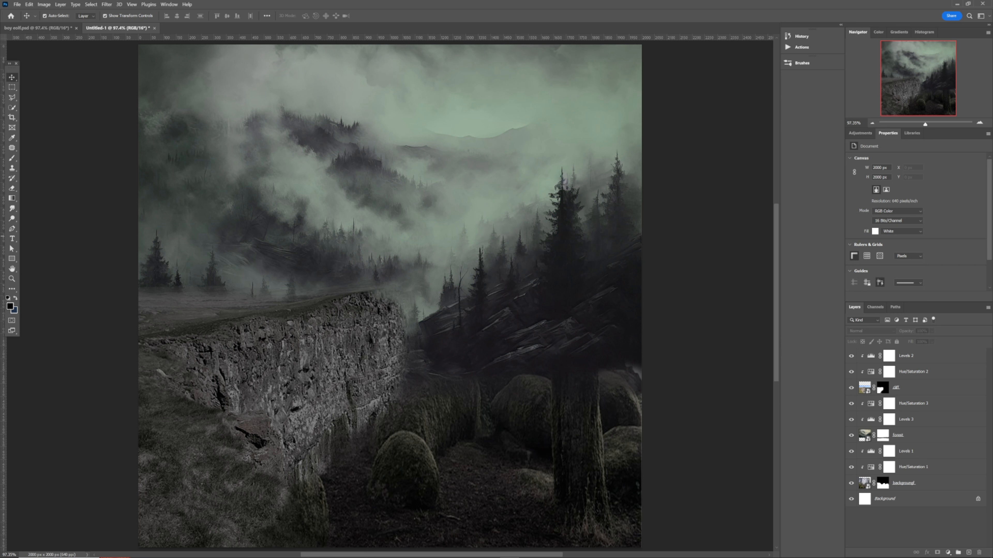
Place the white wolf photo on top of the composition and name its layer "wolf".
drag(40, 230, 320, 290)
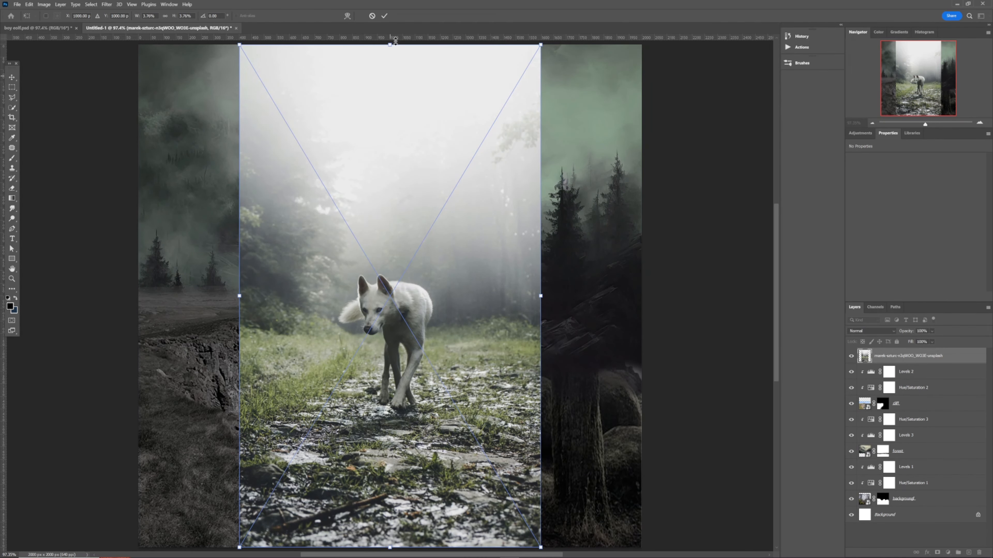
click(384, 16)
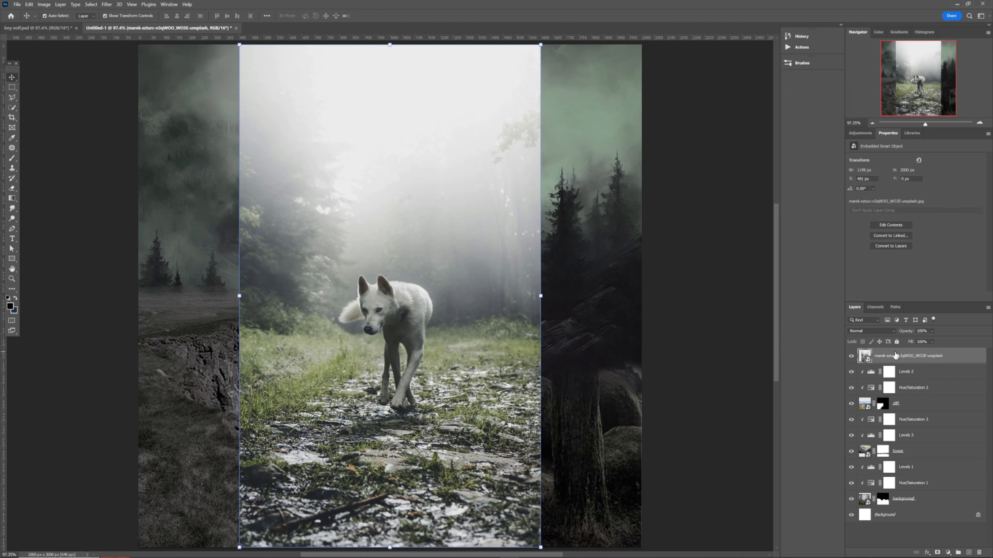
text(wolf)
key(Return)
Convert the wolf layer to a smart object and scale it proportionally to about 187%.
right_click(894, 354)
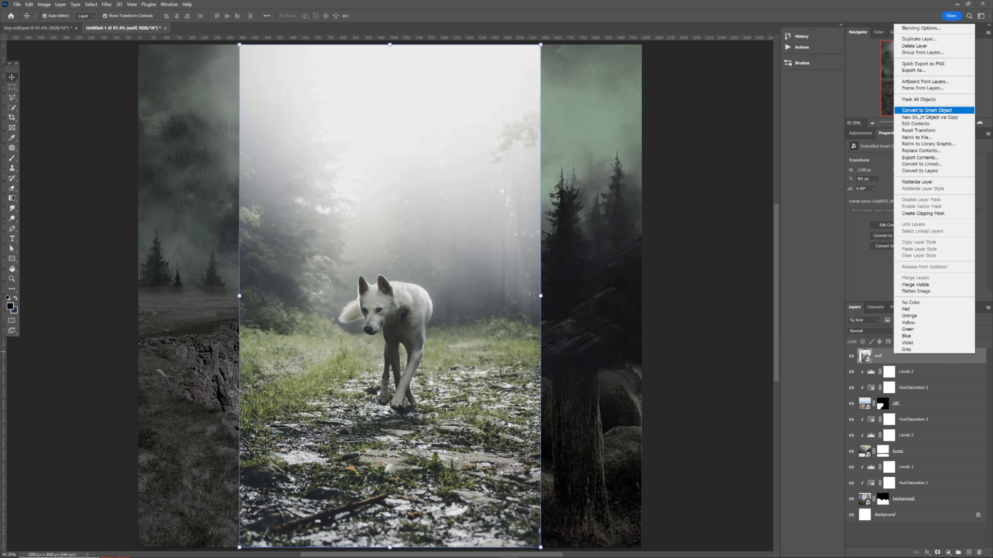
click(919, 112)
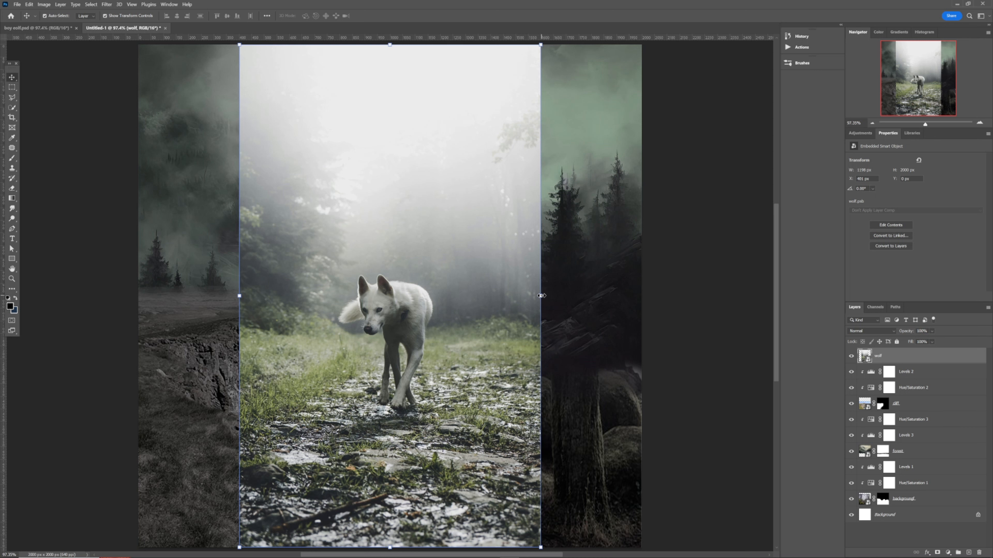
drag(542, 296, 733, 331)
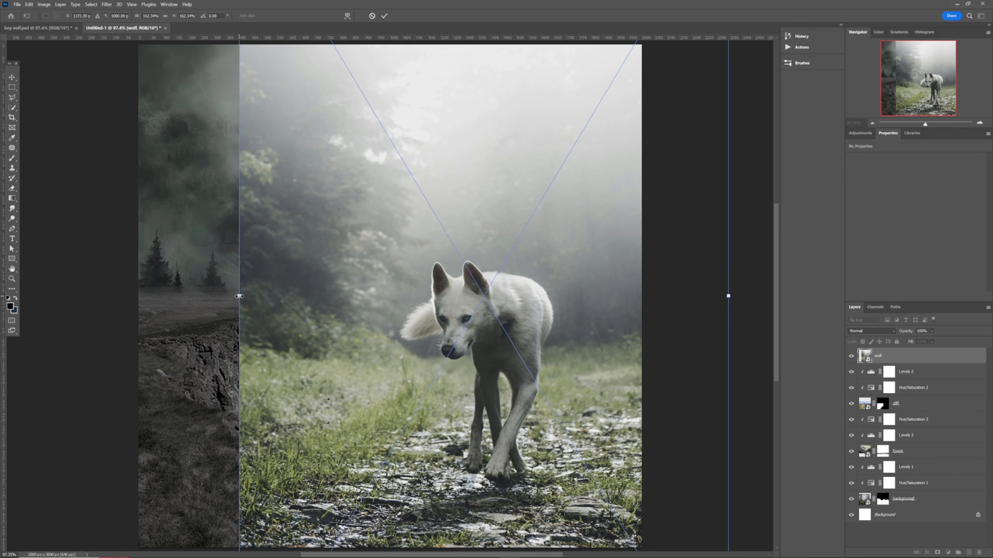
drag(239, 296, 166, 296)
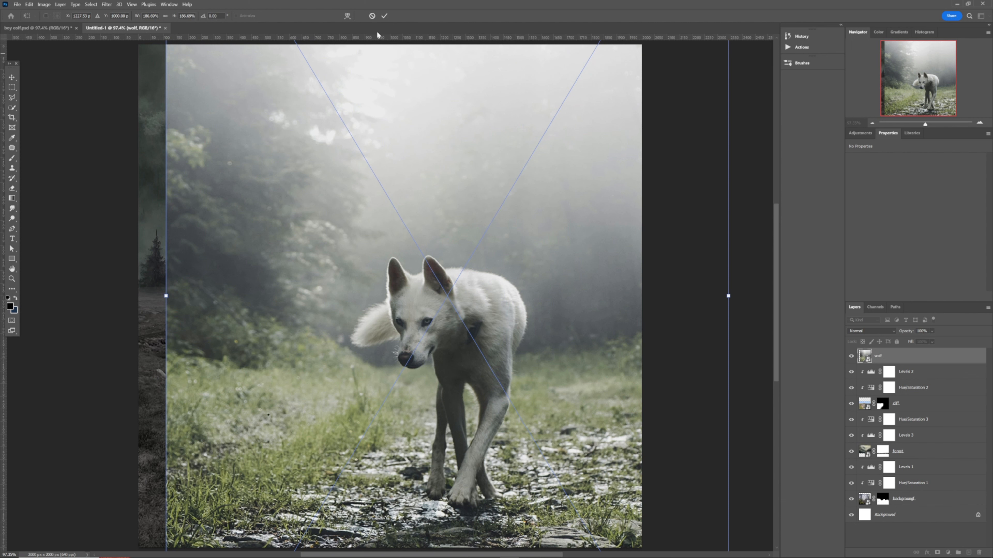
click(385, 16)
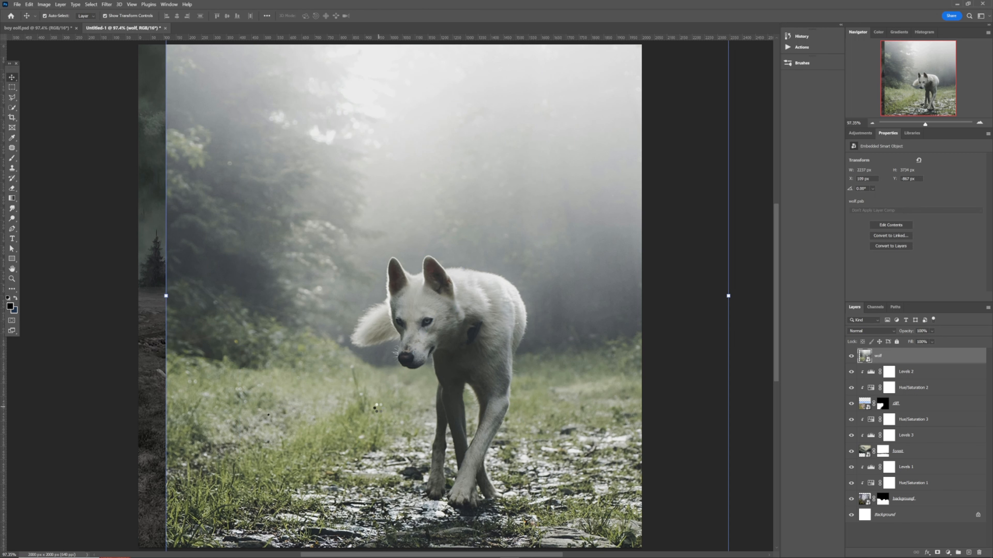
Enlarge the wolf layer further to about 3341 by 5578 px and shift it so the whole wolf fills the canvas.
key(z)
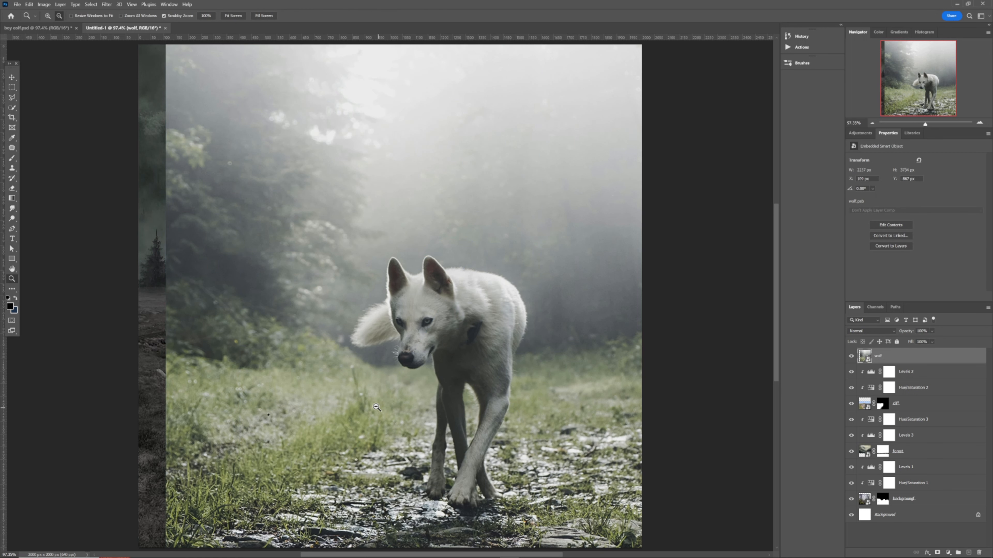
drag(377, 407, 354, 386)
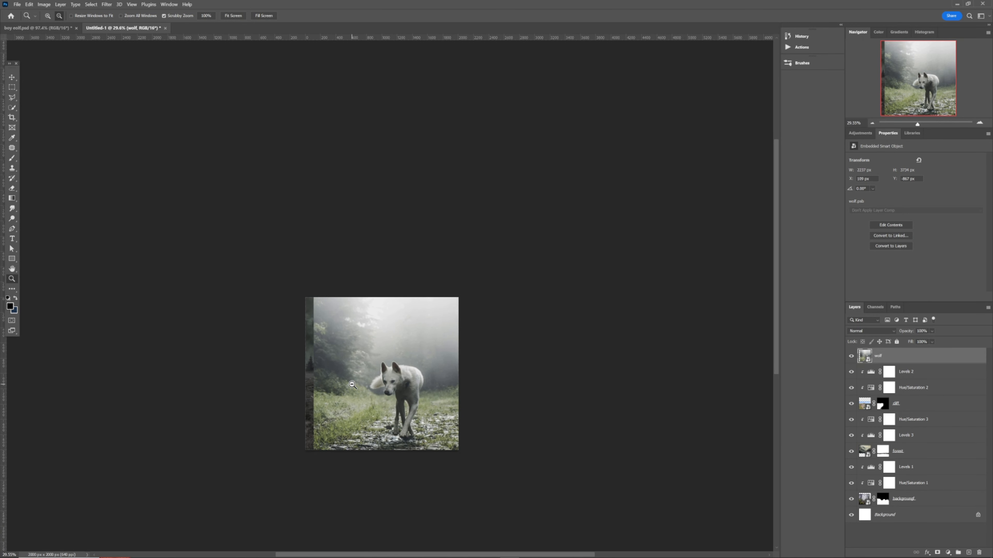
key(v)
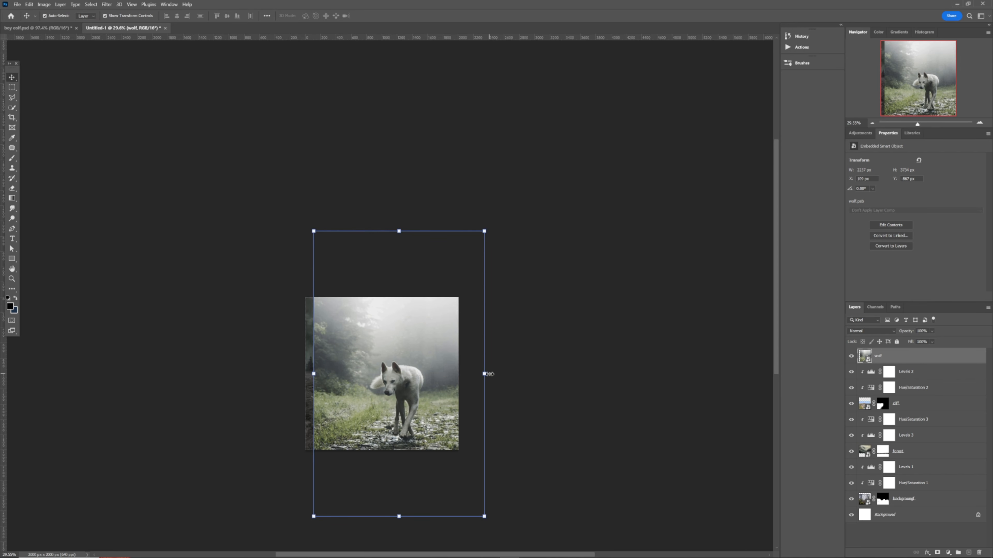
drag(485, 375, 568, 378)
drag(427, 401, 401, 376)
click(385, 16)
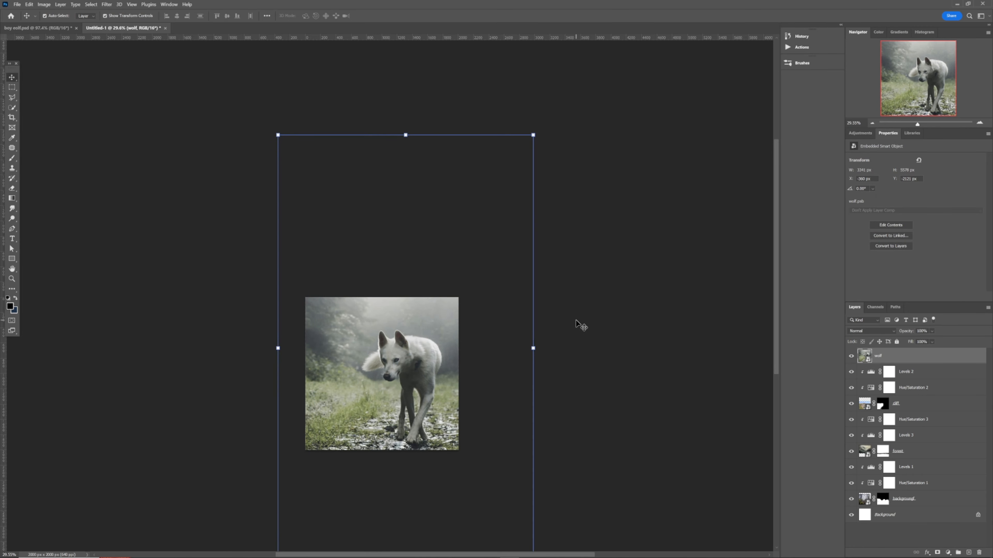
click(510, 346)
key(ctrl+0)
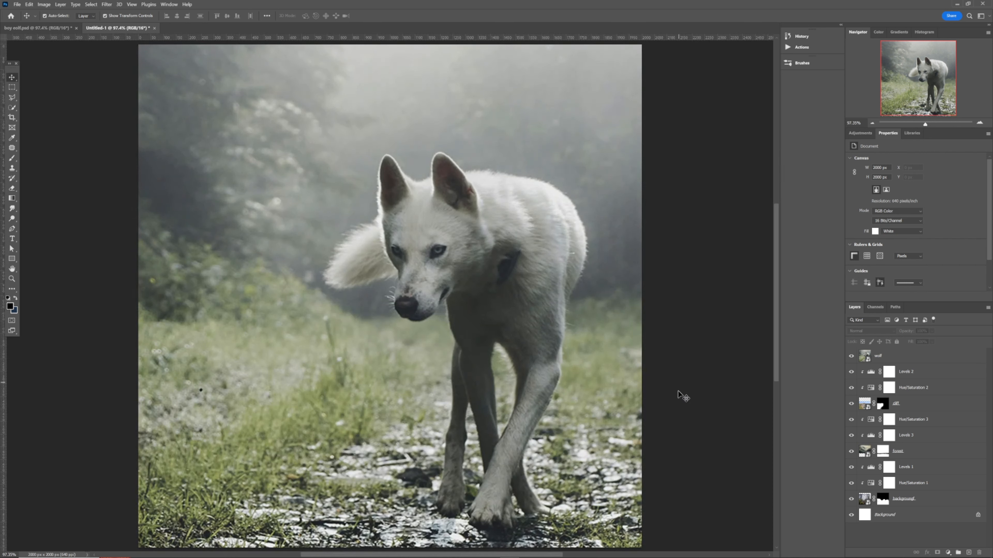
Convert the wolf layer to a smart object at its current size.
click(892, 362)
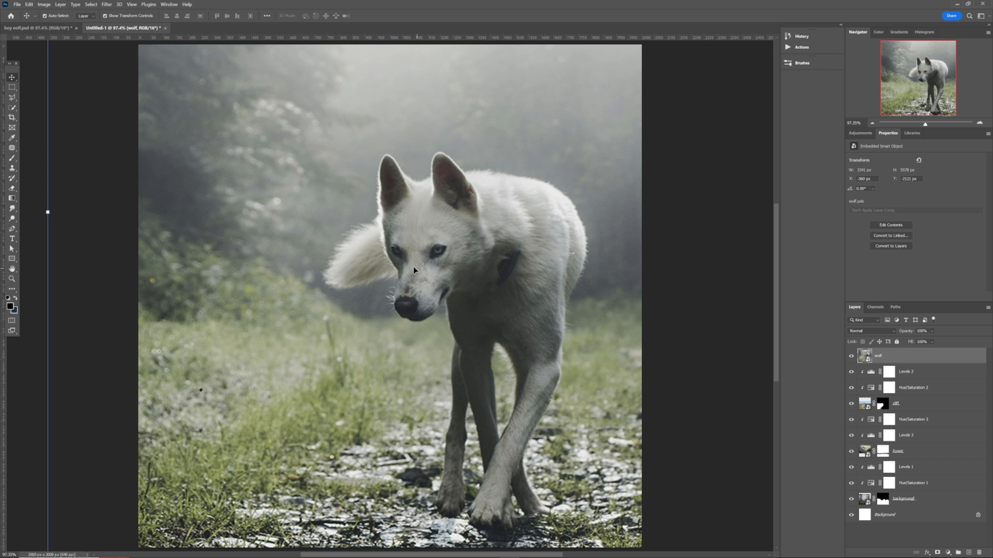
right_click(898, 356)
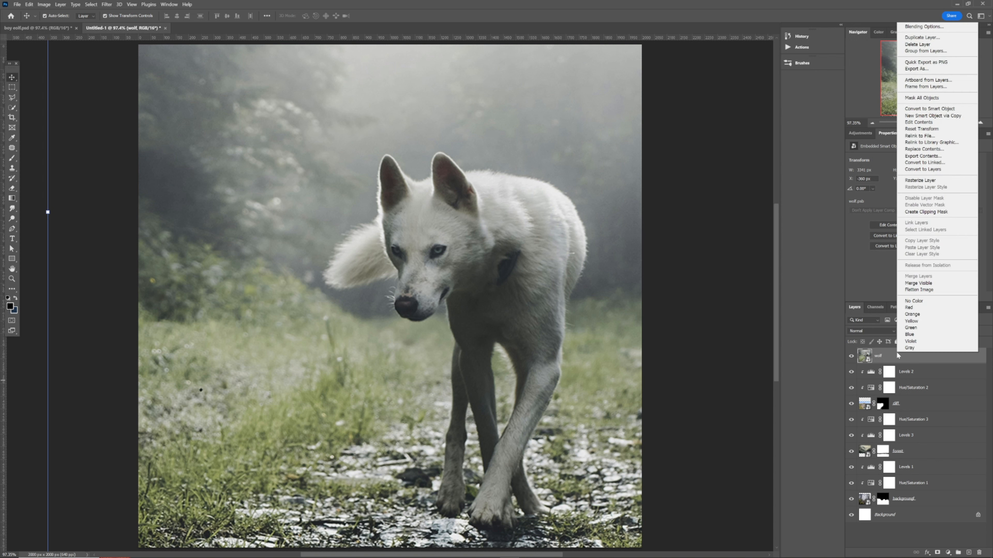
click(906, 110)
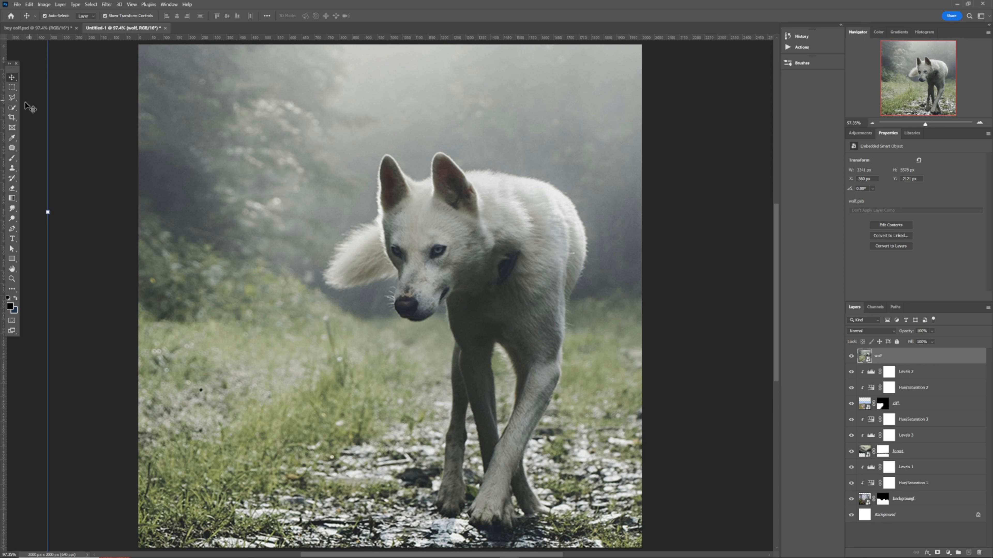
Select the whole wolf, from ears and tail to paws, with the Object Selection tool.
click(12, 107)
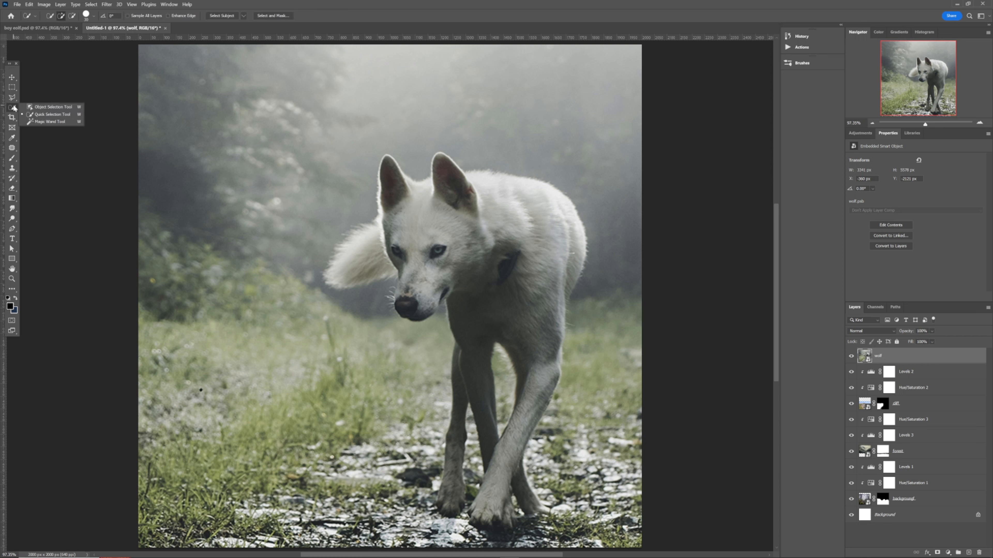
click(42, 108)
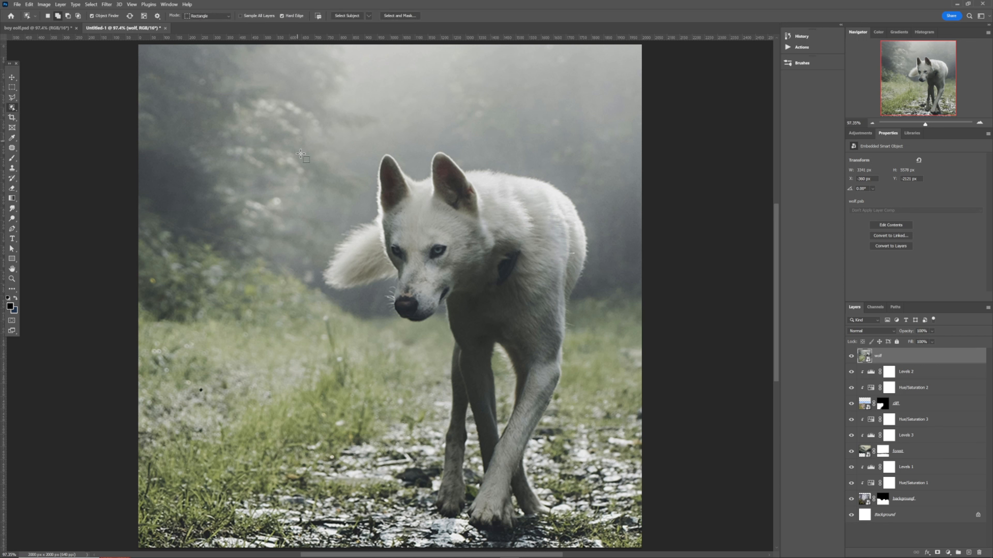
drag(297, 141, 620, 533)
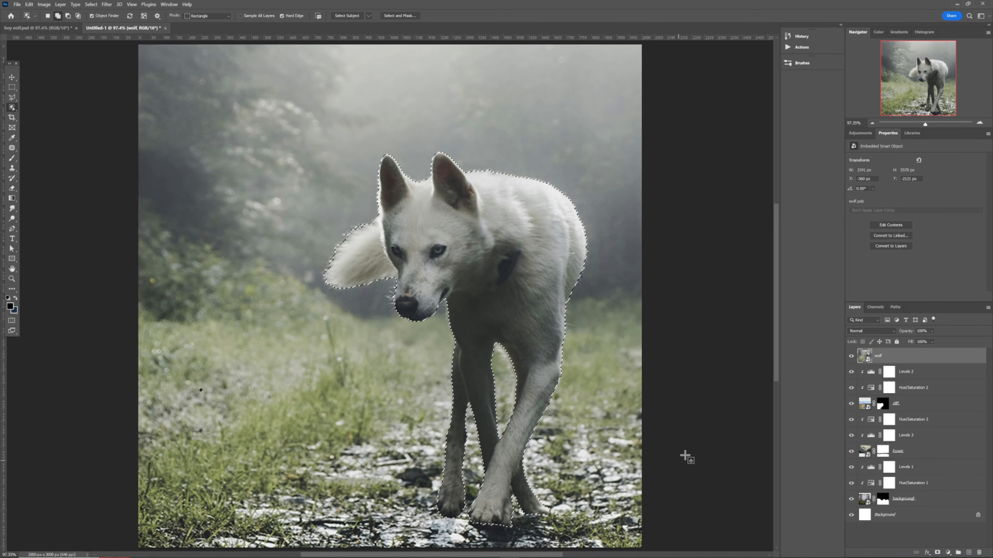
key(q)
key(q)
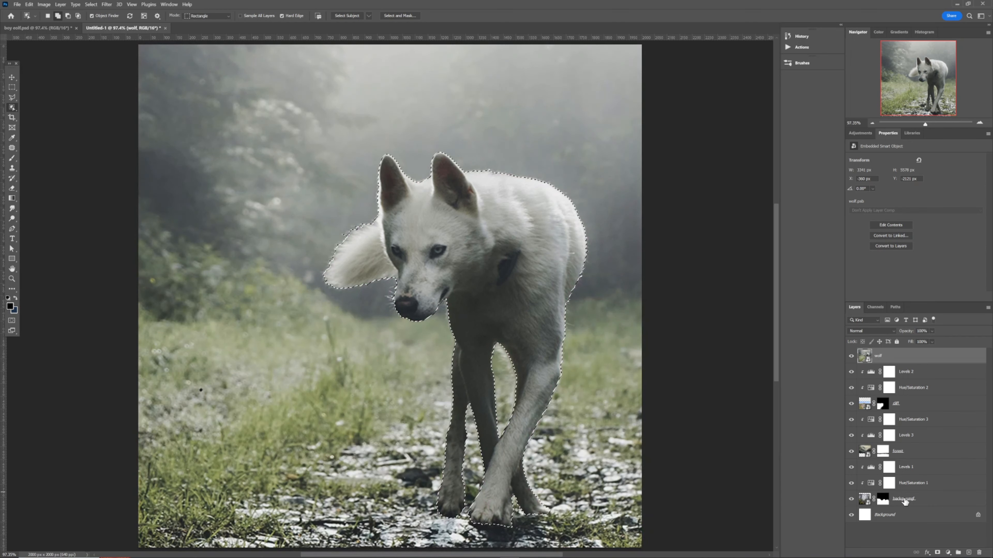
Add a layer mask from the selection to hide the wolf photo's background and check the mask overlay.
click(937, 553)
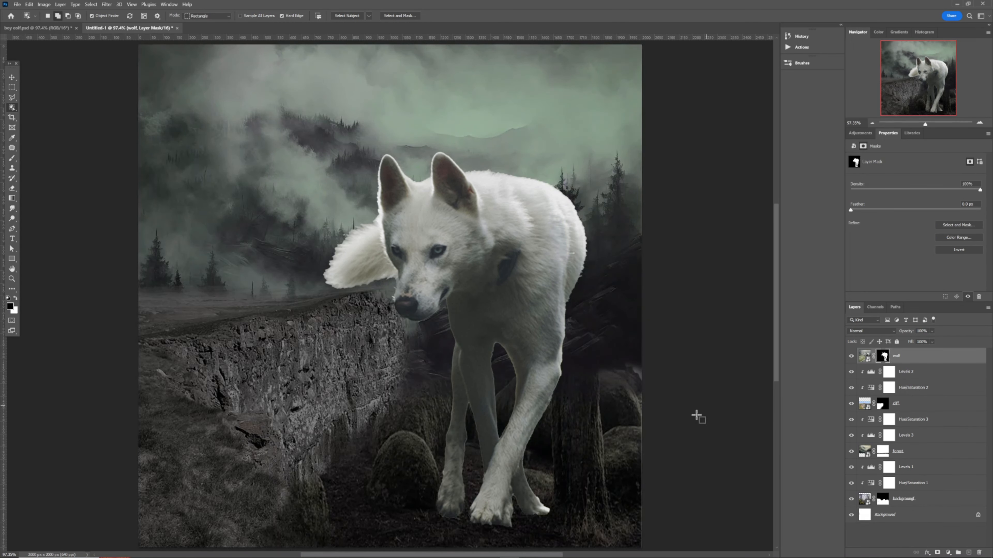
key(backslash)
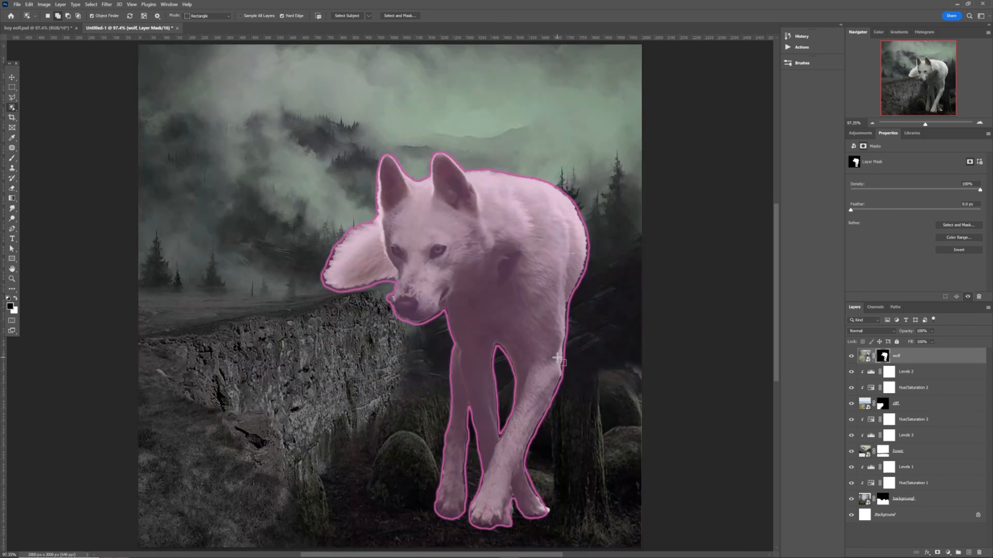
key(backslash)
Scale the masked wolf layer up proportionally to about 3879 by 6475 px.
key(v)
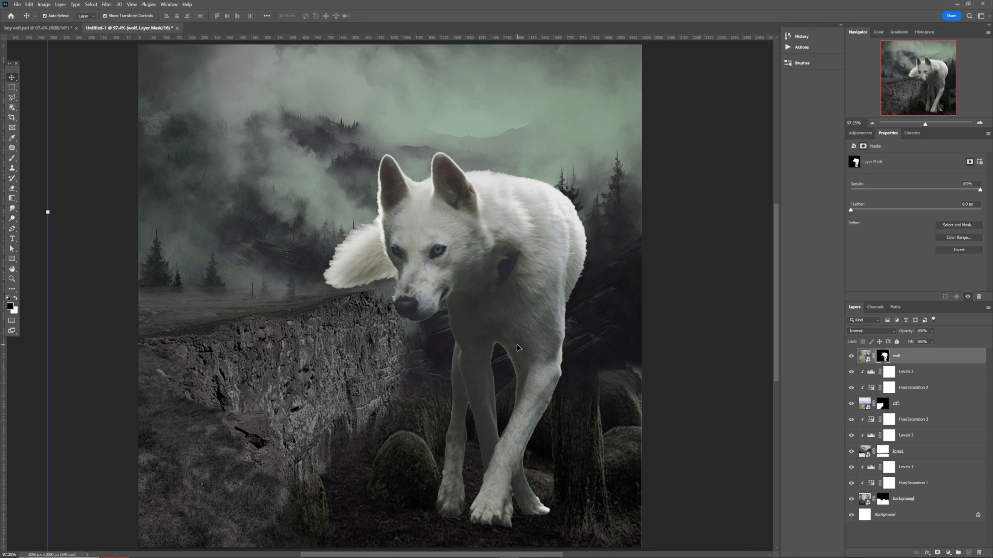
key(z)
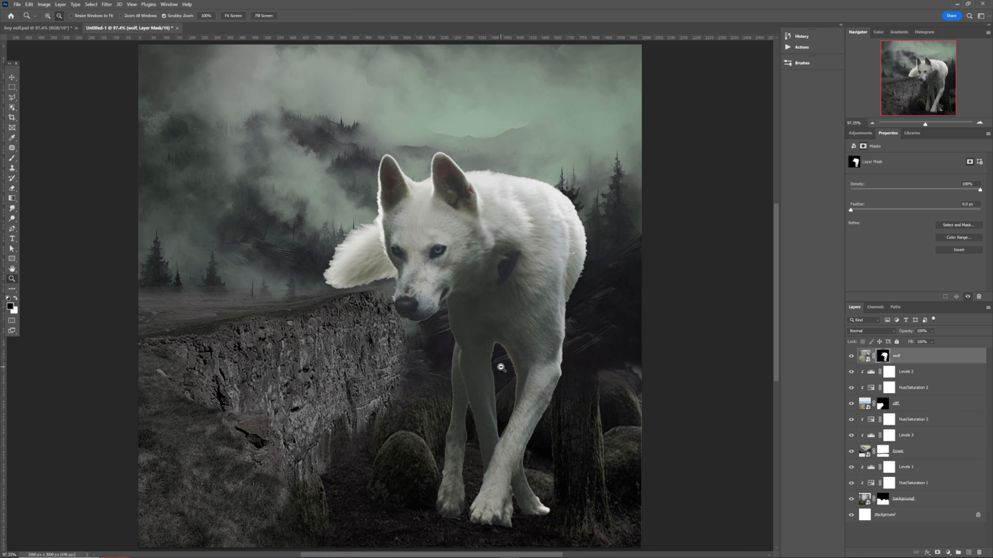
alt+click(479, 349)
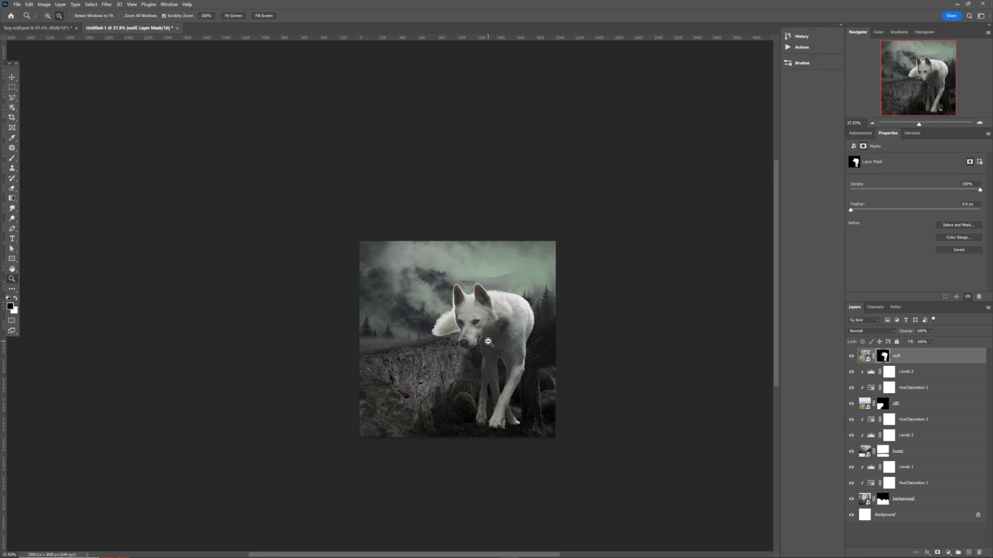
key(ctrl+t)
drag(654, 307, 678, 308)
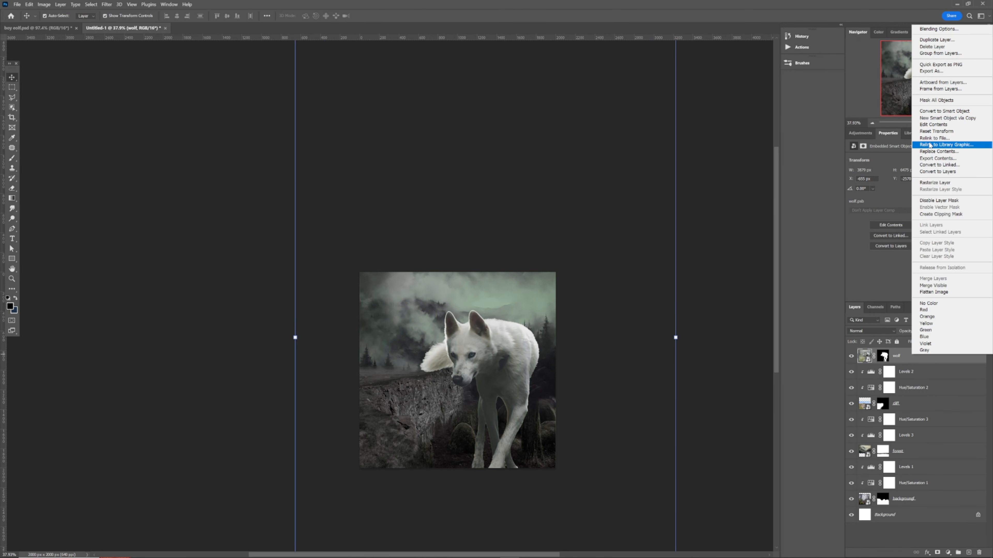
Convert the masked wolf to a smart object and enlarge it proportionally to about 1357 by 1927 px.
click(937, 112)
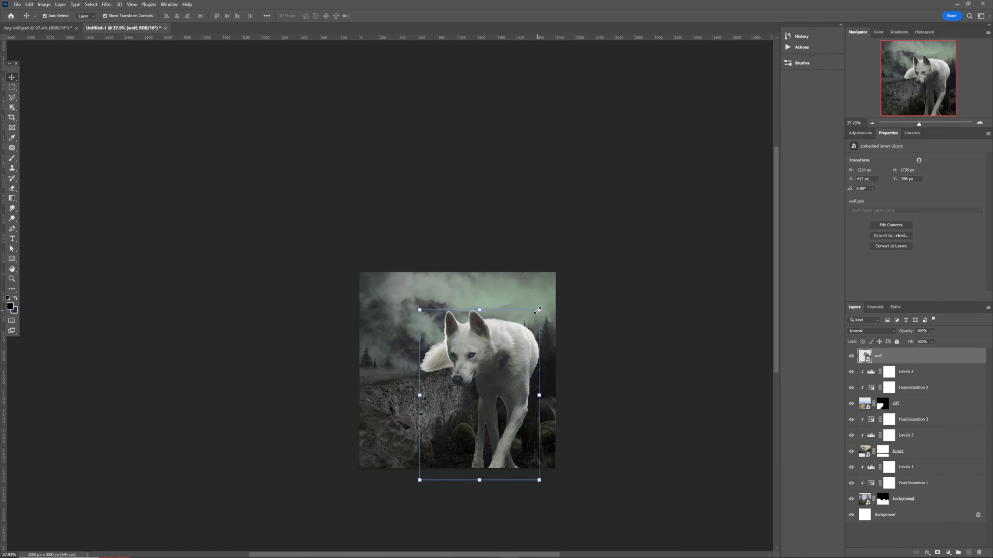
drag(538, 310, 552, 296)
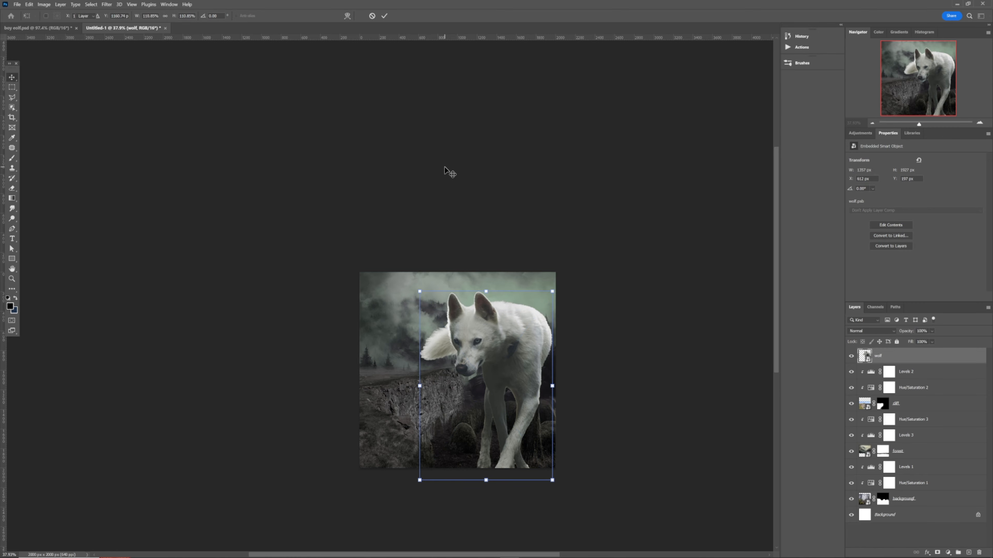
key(Return)
key(ctrl+0)
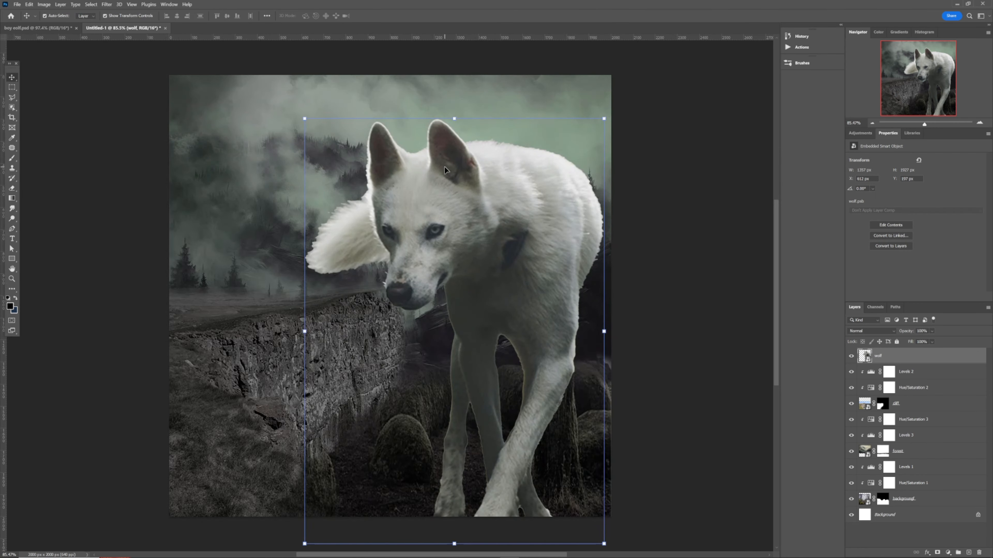
Move the wolf up and left until its whole body is inside the canvas, then reduce it to about 1322 by 1877 px.
drag(461, 233, 431, 207)
drag(441, 254, 428, 249)
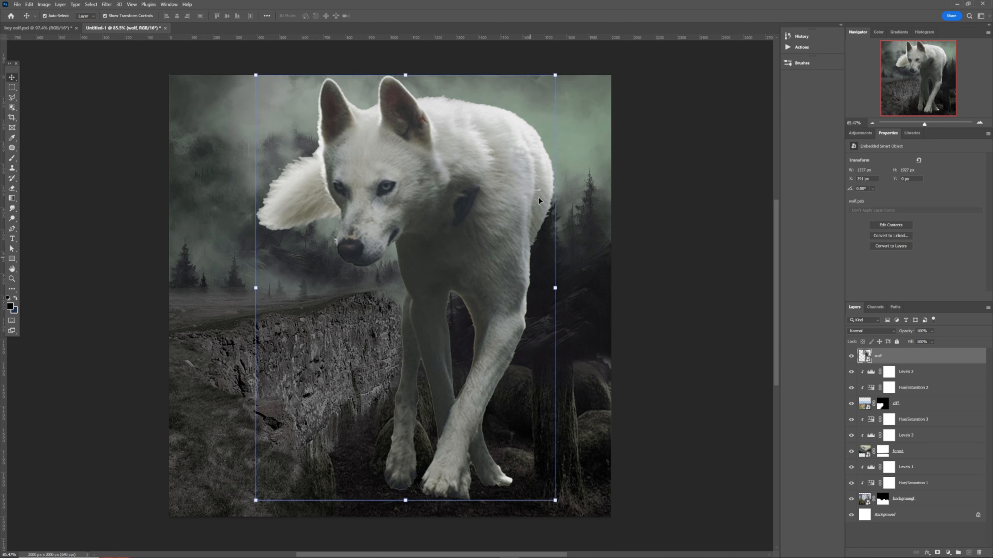
drag(555, 73, 549, 84)
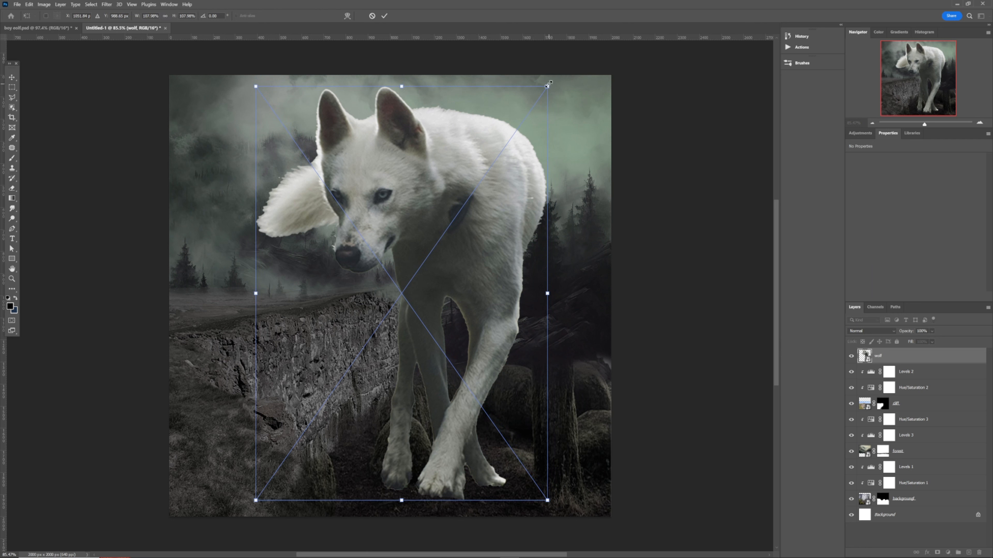
click(385, 17)
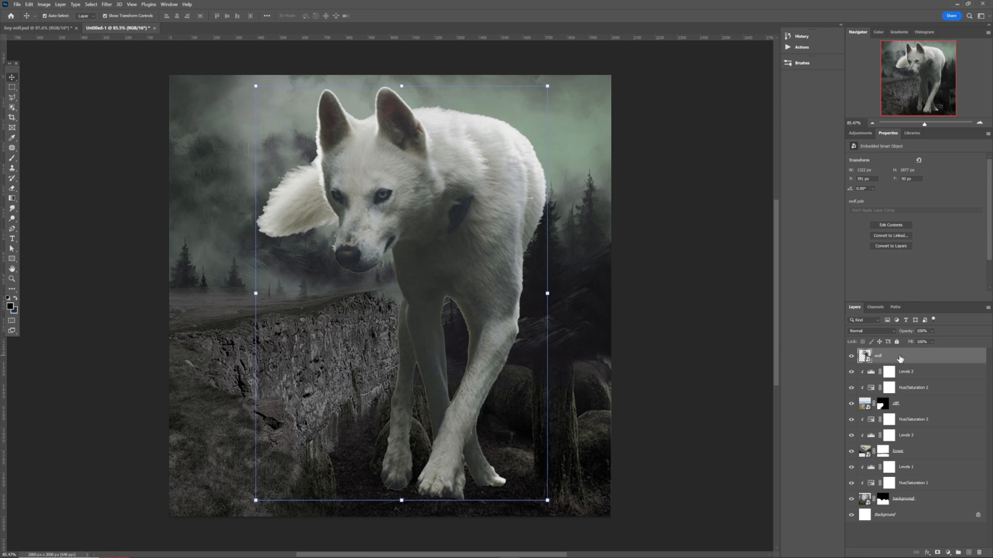
Add a Levels adjustment clipped to the wolf layer and lower its white output level to 167.
click(860, 133)
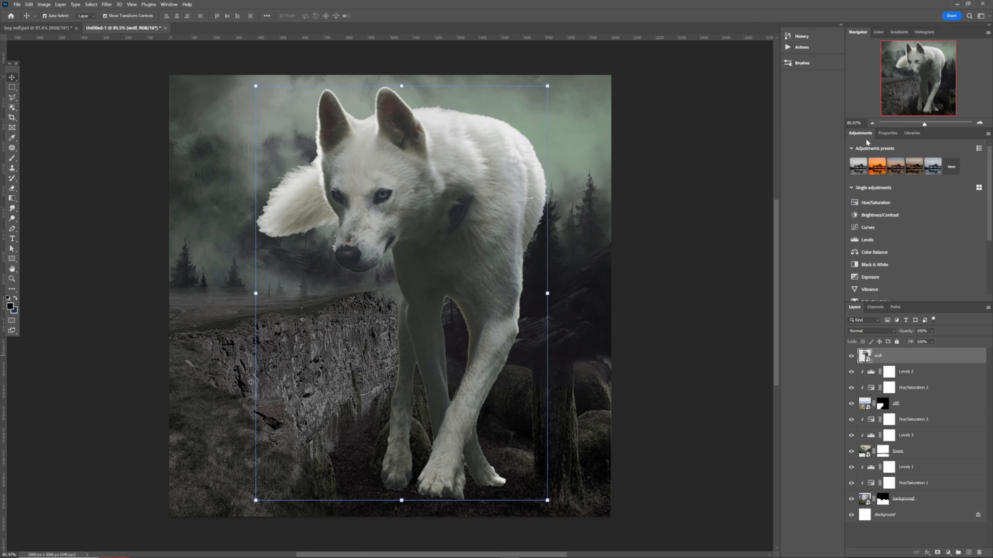
click(871, 236)
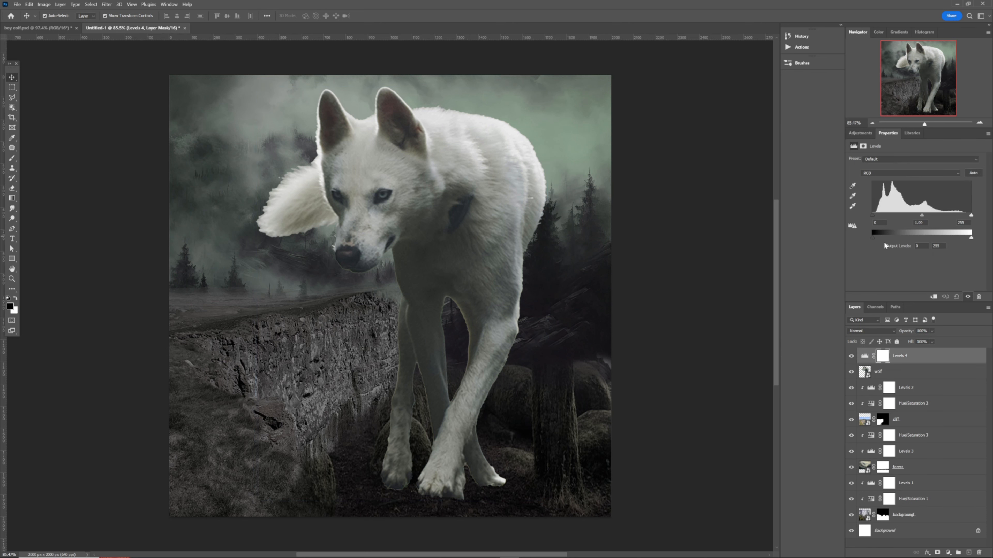
click(934, 297)
drag(967, 239, 954, 239)
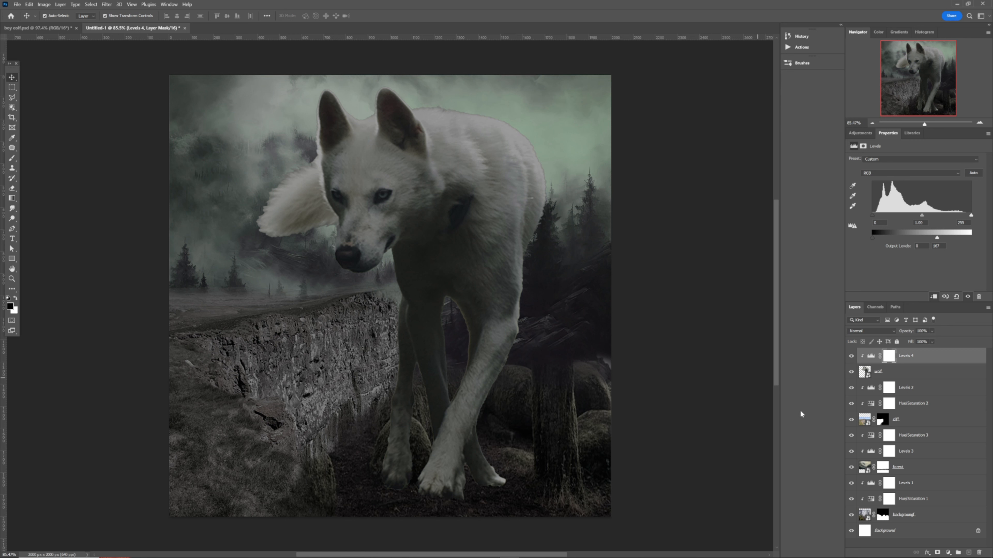
Add an empty layer on top and set the foreground colour to the misty grey #5f6463 sampled from the hazy background.
click(969, 553)
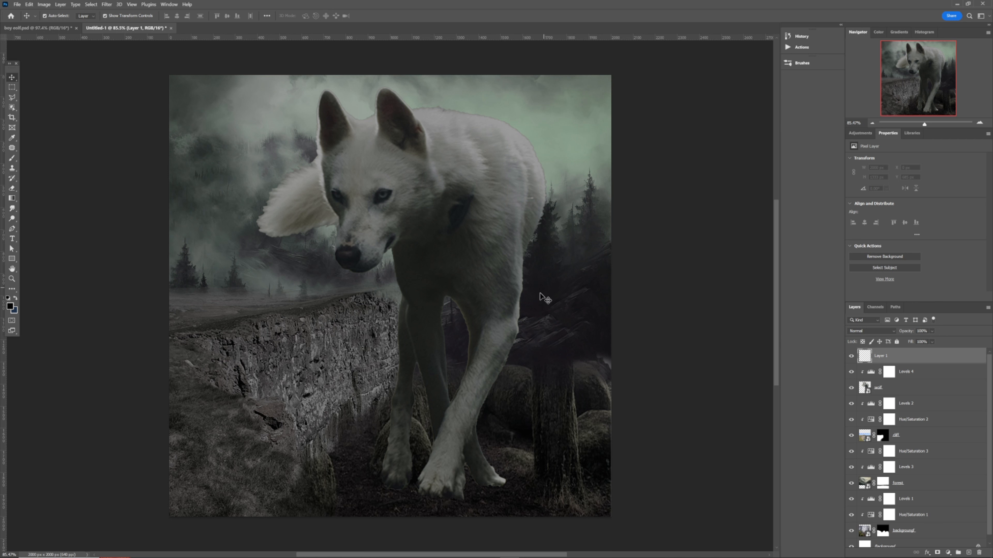
key(b)
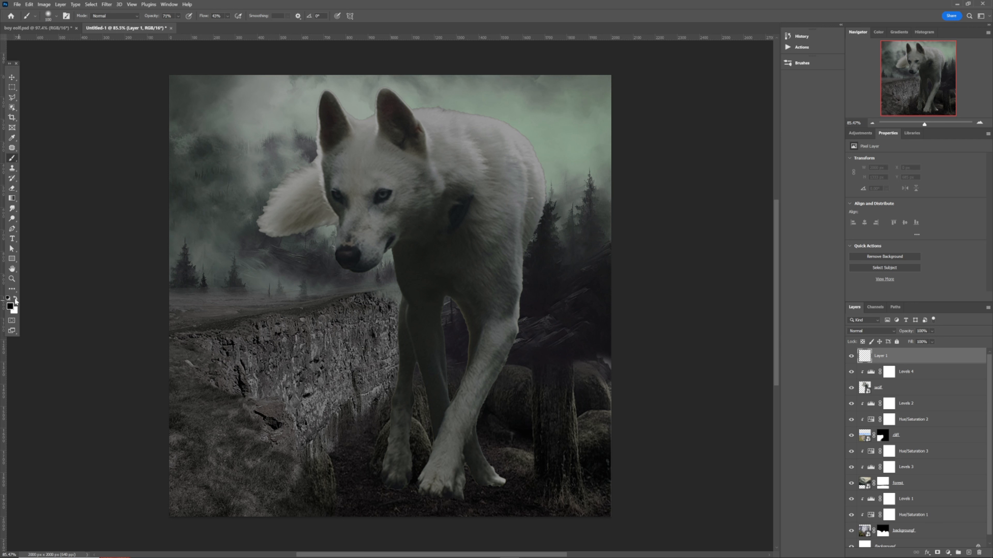
click(15, 299)
click(10, 306)
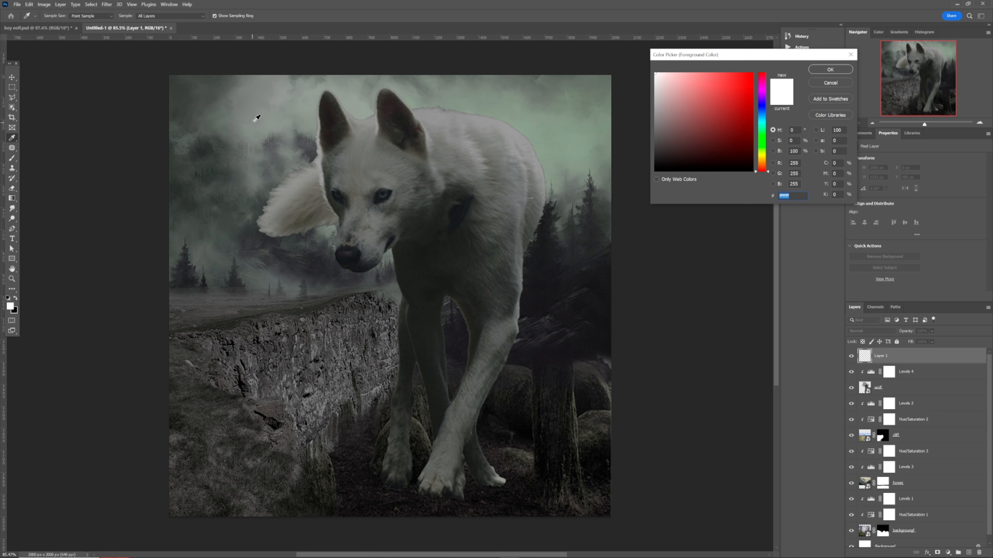
click(253, 121)
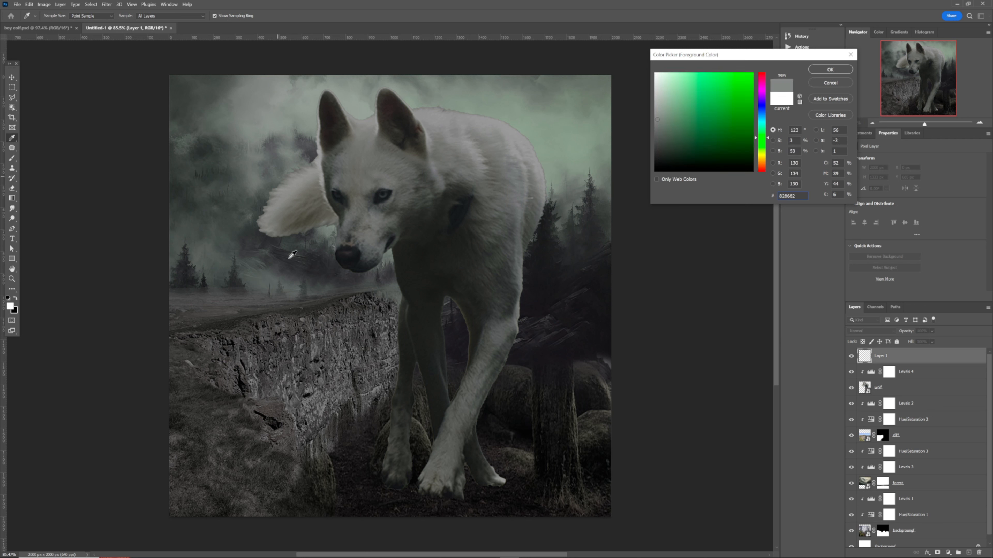
click(275, 278)
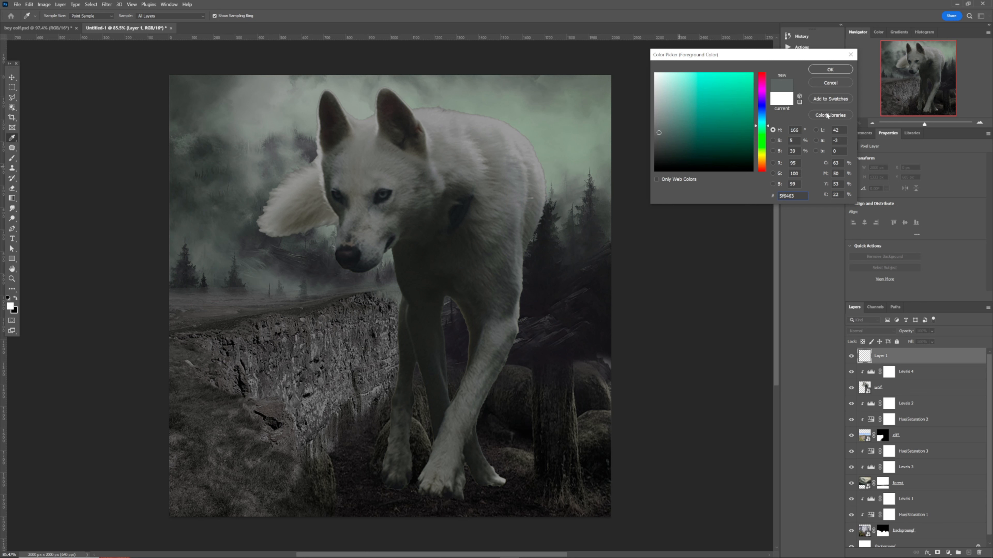
click(830, 70)
Paint fog with a very large soft brush over the ground, cliff, trees and wolf's body, keeping the wolf's face mostly clear.
key(b)
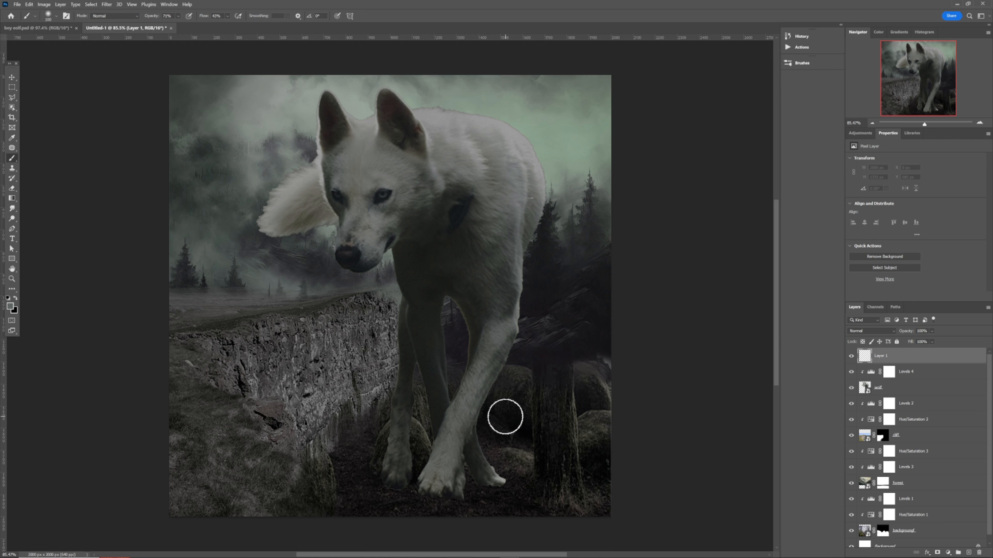
drag(495, 420, 624, 422)
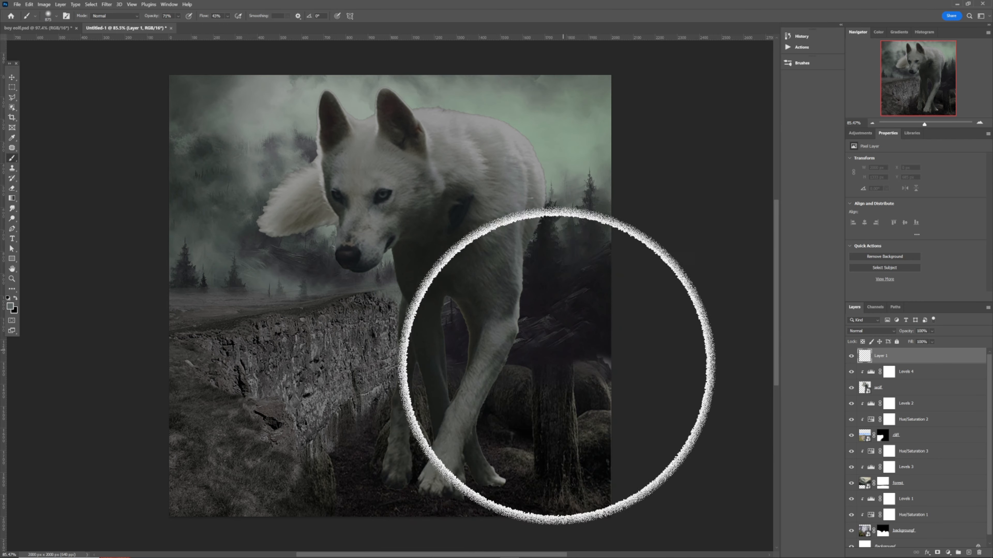
click(543, 391)
mouse_move(264, 401)
mouse_down()
mouse_move(220, 330)
mouse_move(205, 409)
mouse_move(227, 438)
mouse_move(426, 517)
mouse_move(585, 531)
mouse_move(594, 518)
mouse_move(581, 474)
mouse_move(580, 329)
mouse_move(553, 199)
mouse_move(486, 260)
mouse_move(459, 236)
mouse_move(489, 164)
mouse_move(483, 137)
mouse_up()
click(481, 91)
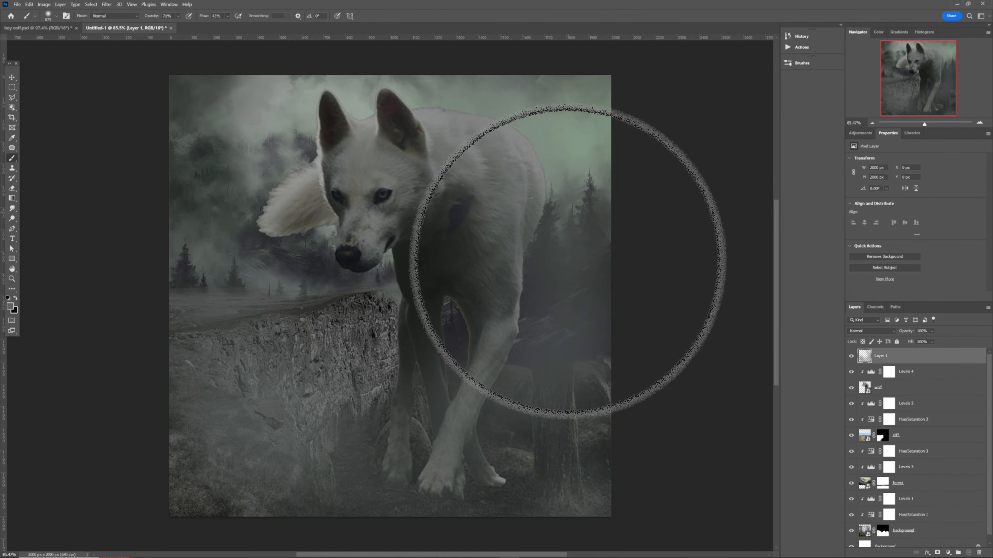
click(370, 441)
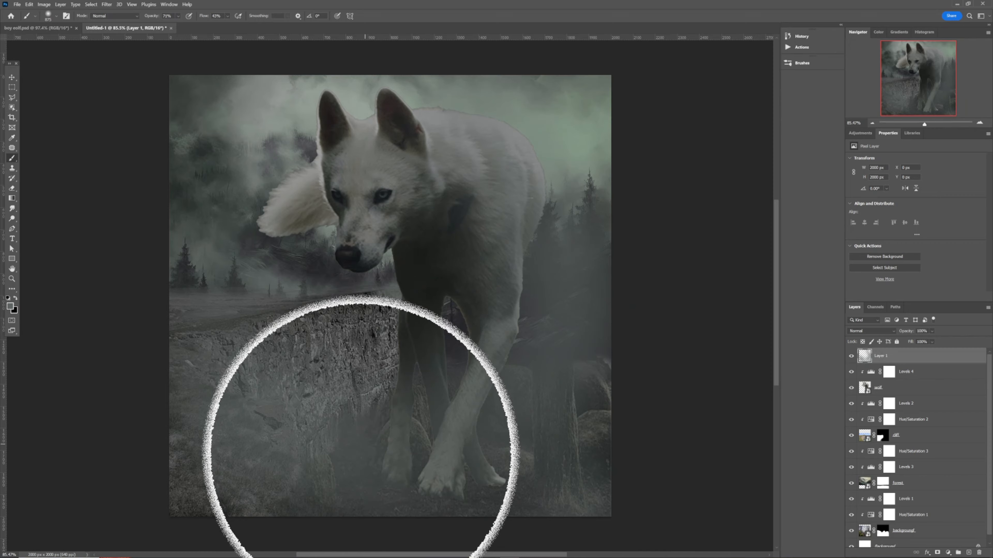
click(325, 512)
click(176, 525)
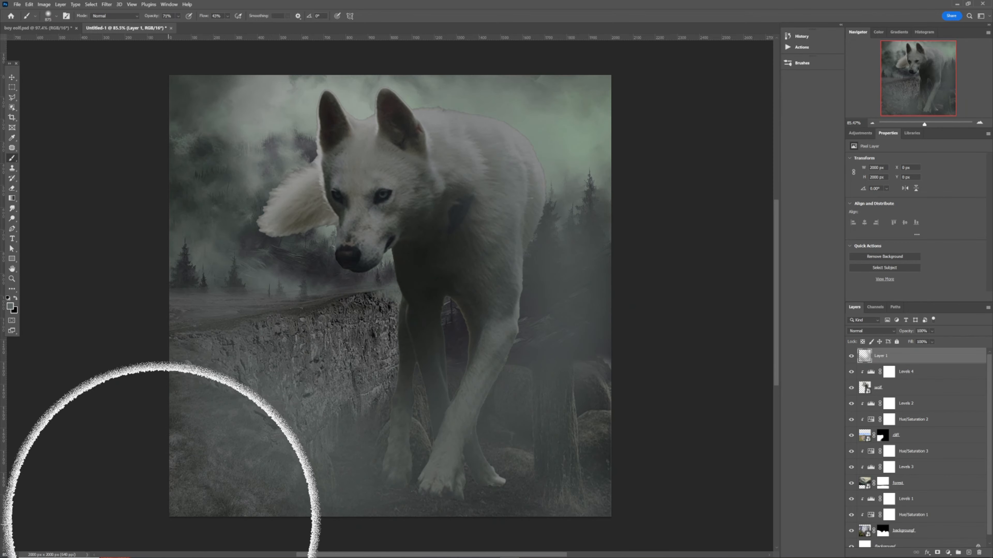
click(151, 465)
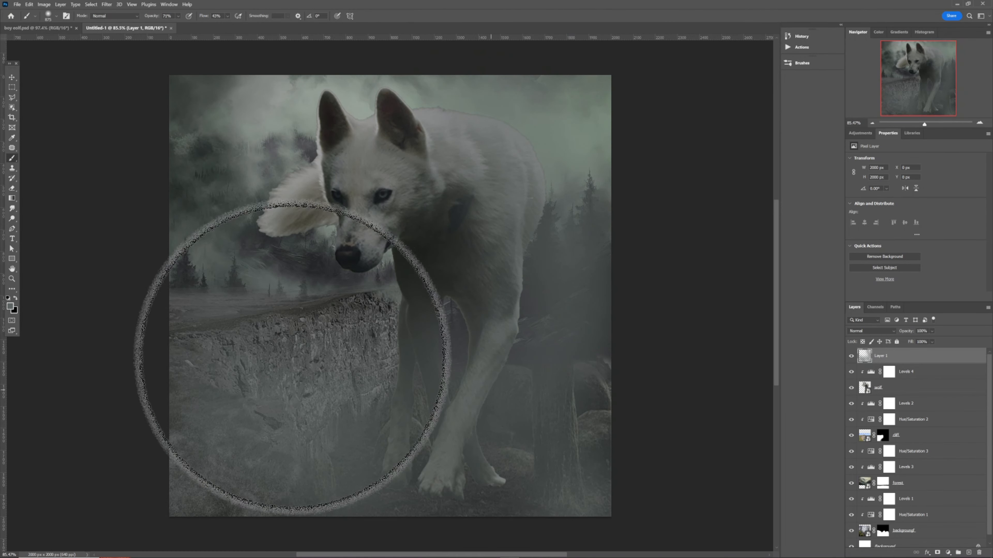
click(181, 170)
mouse_move(178, 170)
mouse_down()
mouse_move(197, 156)
mouse_move(243, 153)
mouse_up()
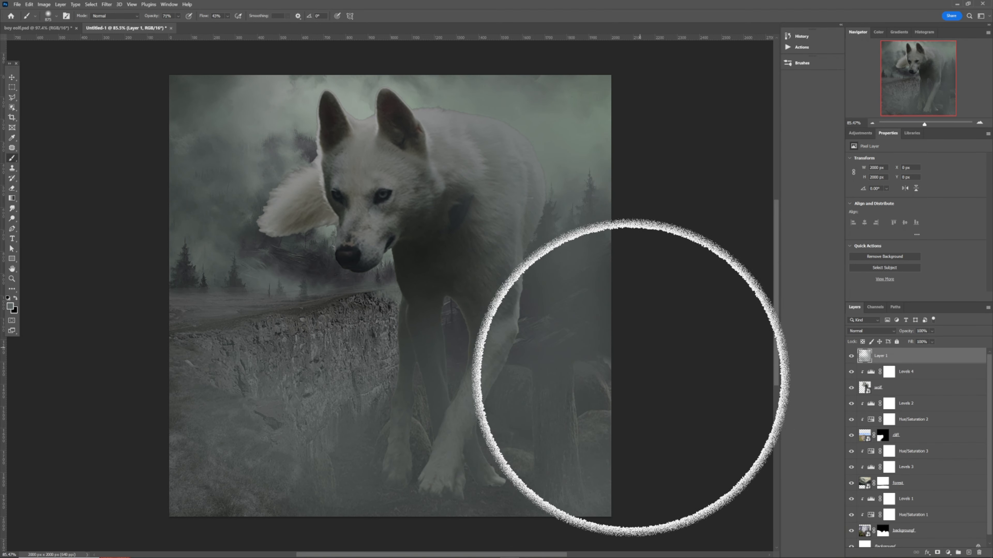
key(v)
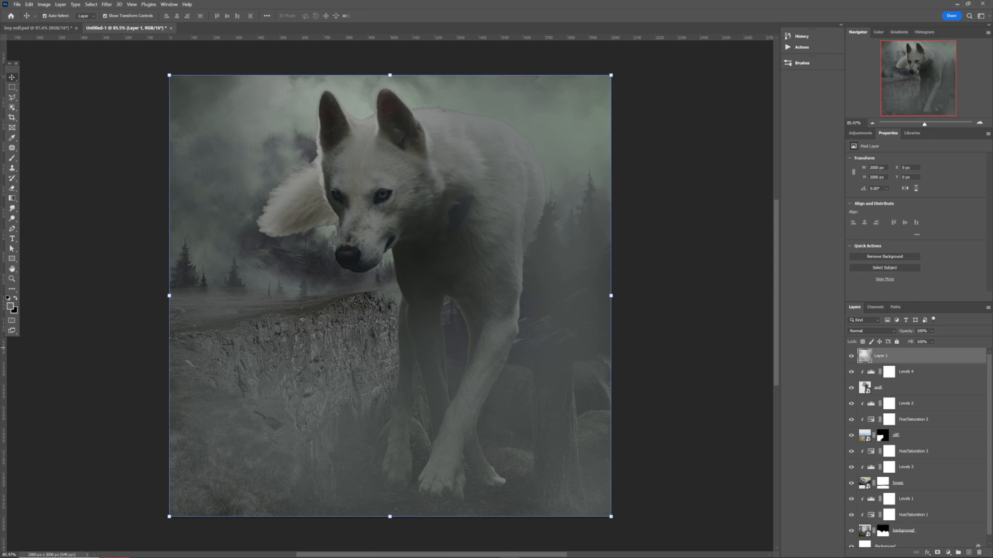
Place the image of the child holding a lamp on top of the composition and rename its layer "child".
drag(0, 222, 259, 293)
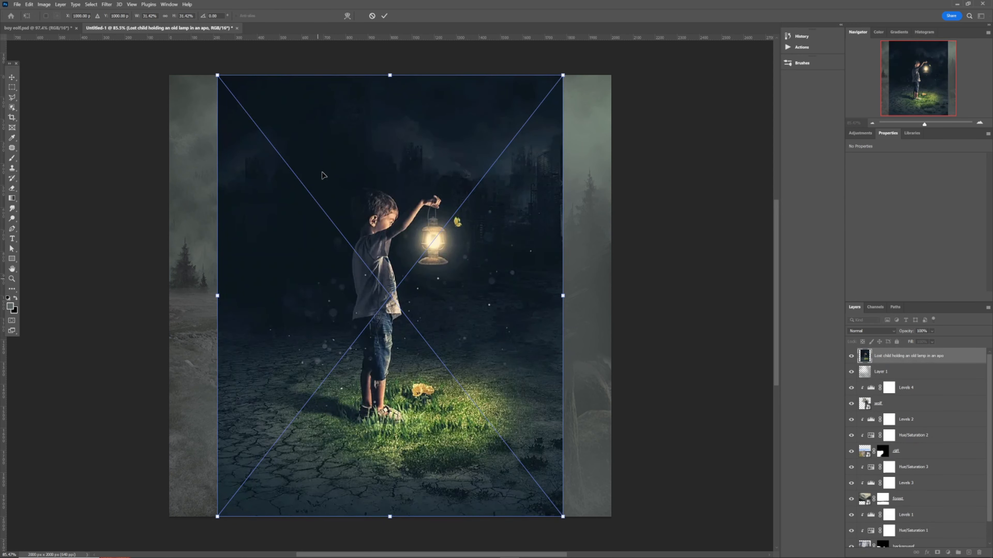
click(387, 18)
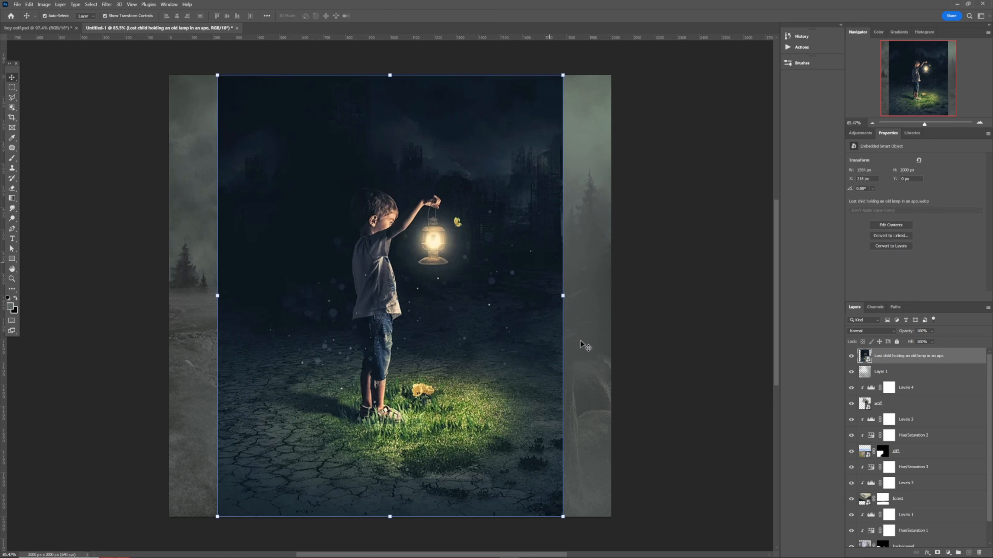
double_click(891, 356)
text(child)
key(Return)
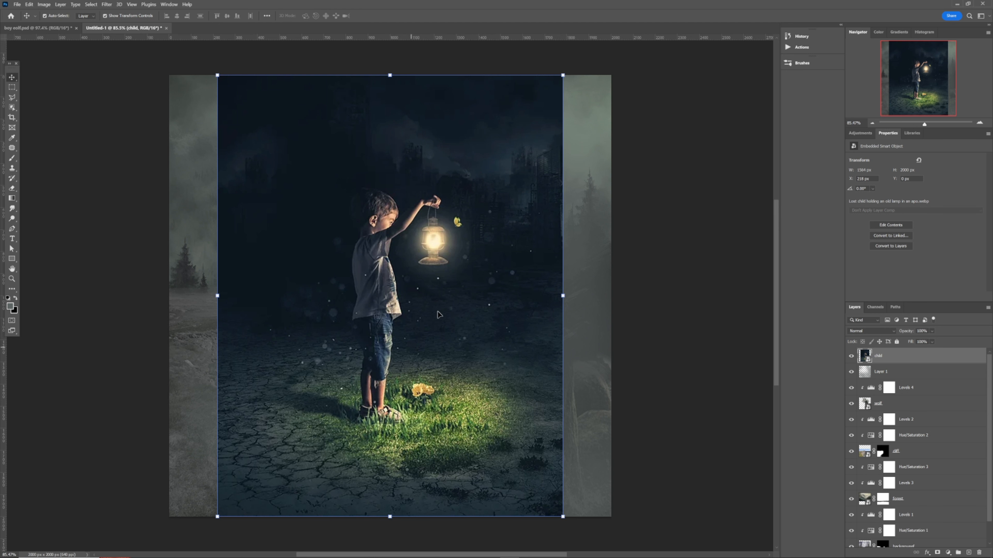
Shift the child image slightly left and up, previewing it over the wolf at about half opacity, then restore 100% opacity.
drag(476, 277, 451, 280)
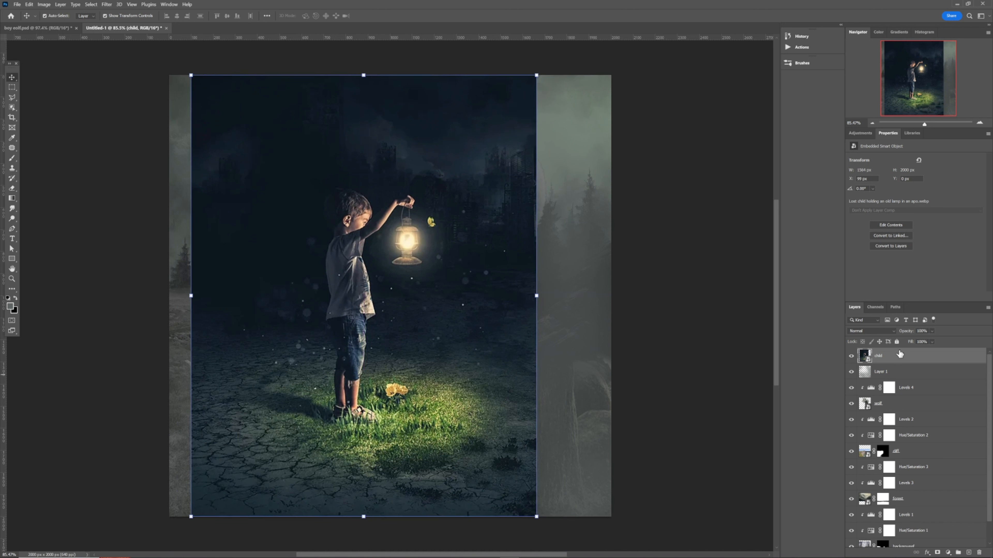
drag(909, 335, 891, 334)
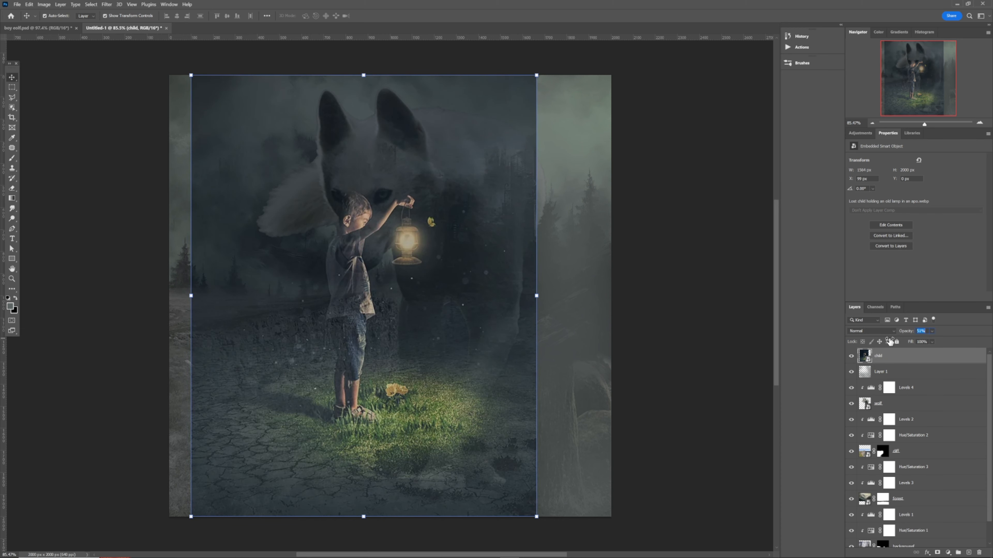
drag(416, 448, 416, 441)
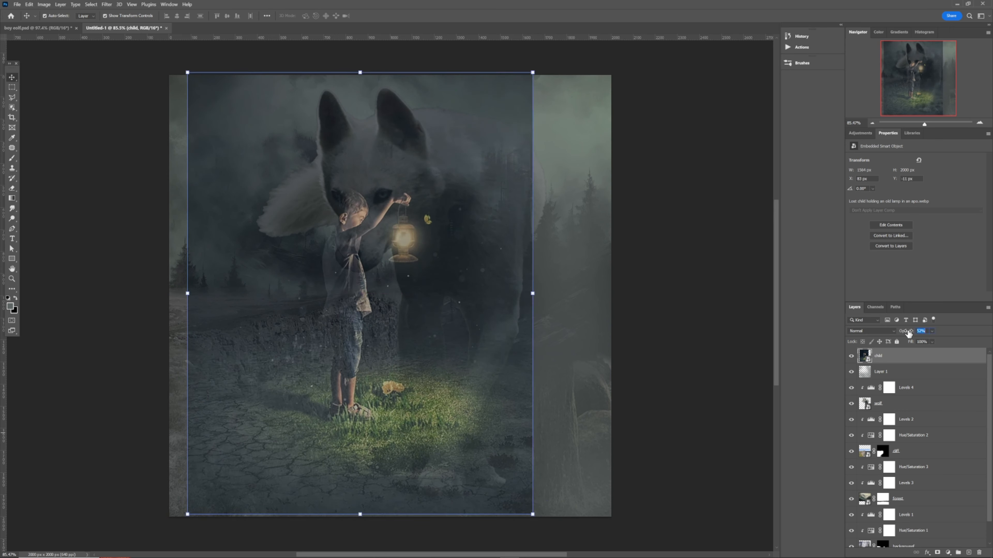
text(100)
key(Return)
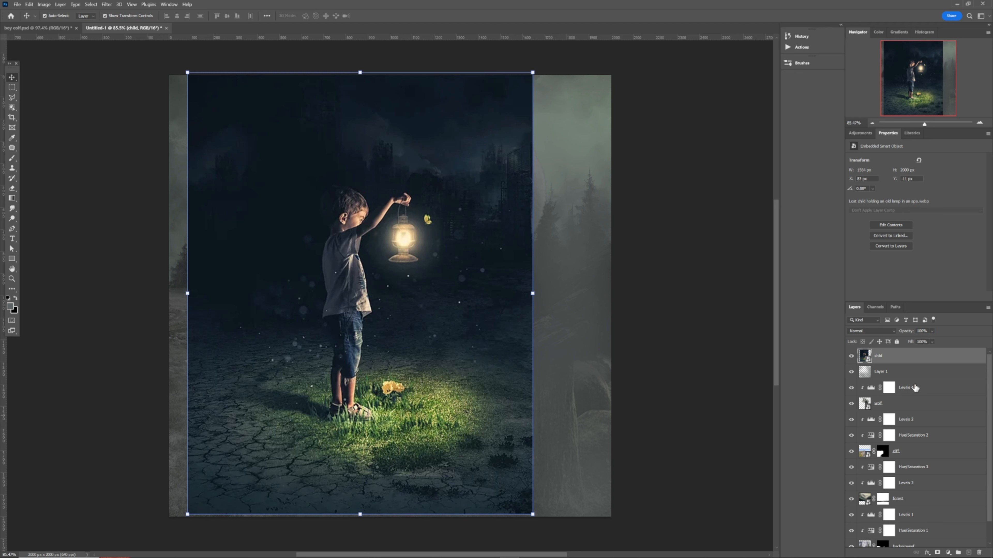
Convert the child layer to a smart object, enlarge it to about 133%, and move it slightly up and left.
right_click(900, 357)
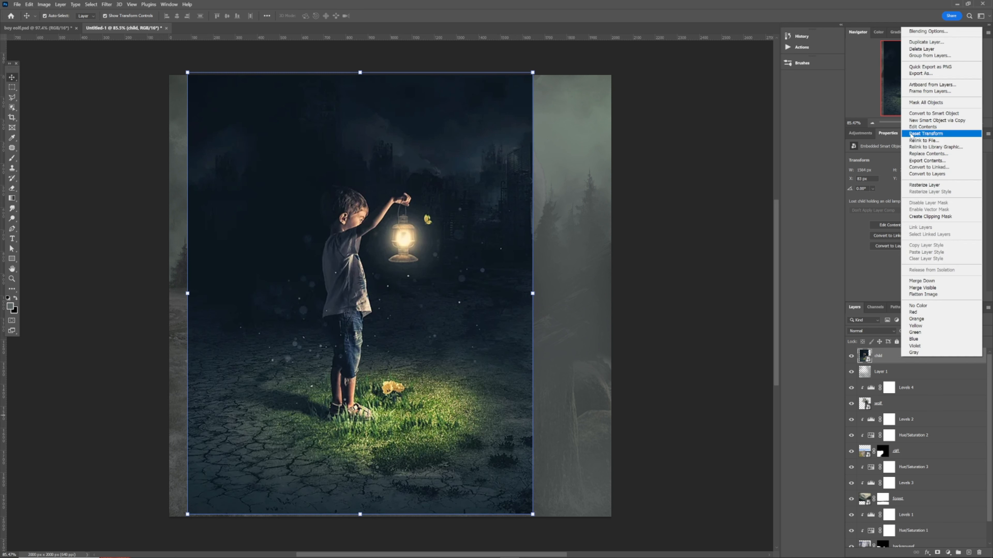
click(913, 114)
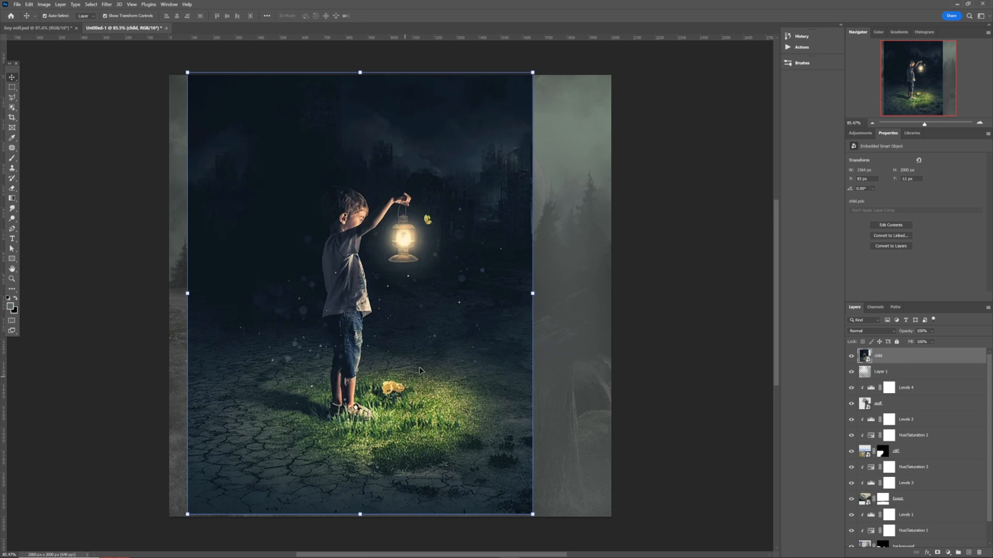
drag(533, 293, 649, 312)
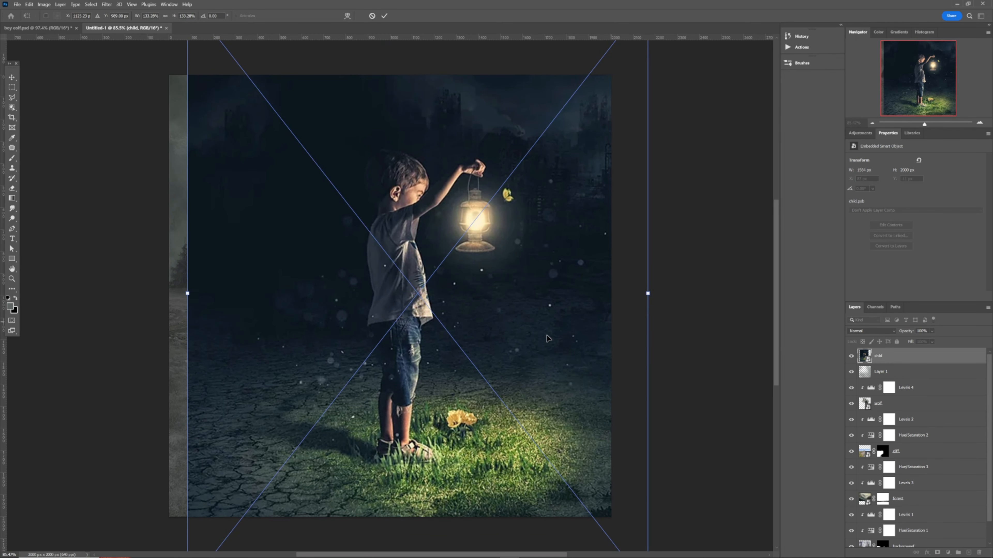
drag(416, 395, 411, 378)
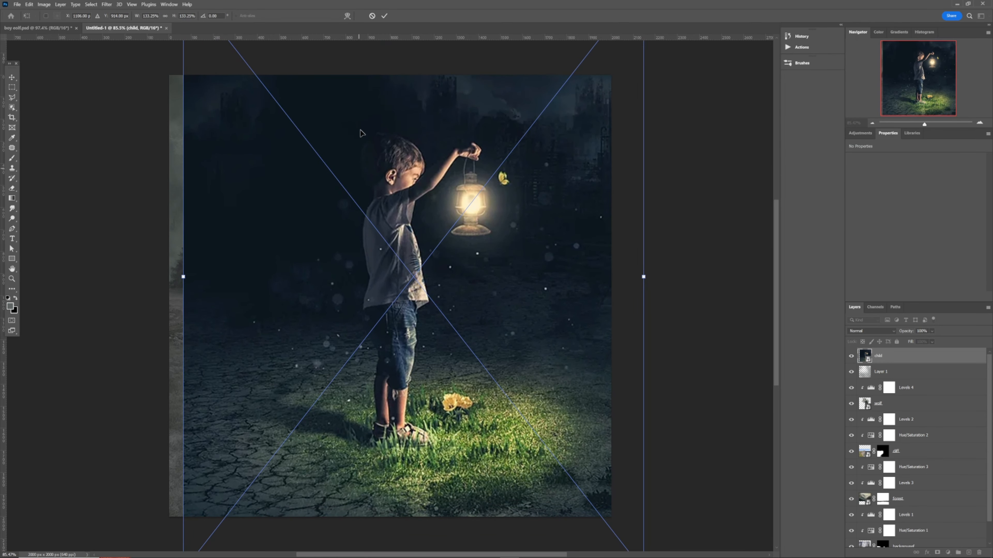
key(Return)
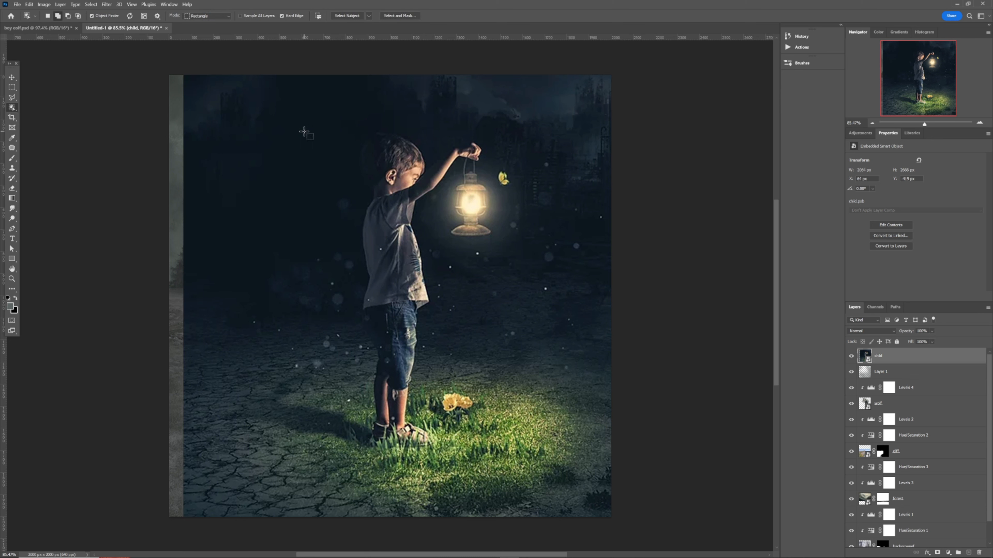
Select the boy with Object Selection, then refine the selection around his hair and raised arm with Quick Selection.
drag(304, 131, 575, 469)
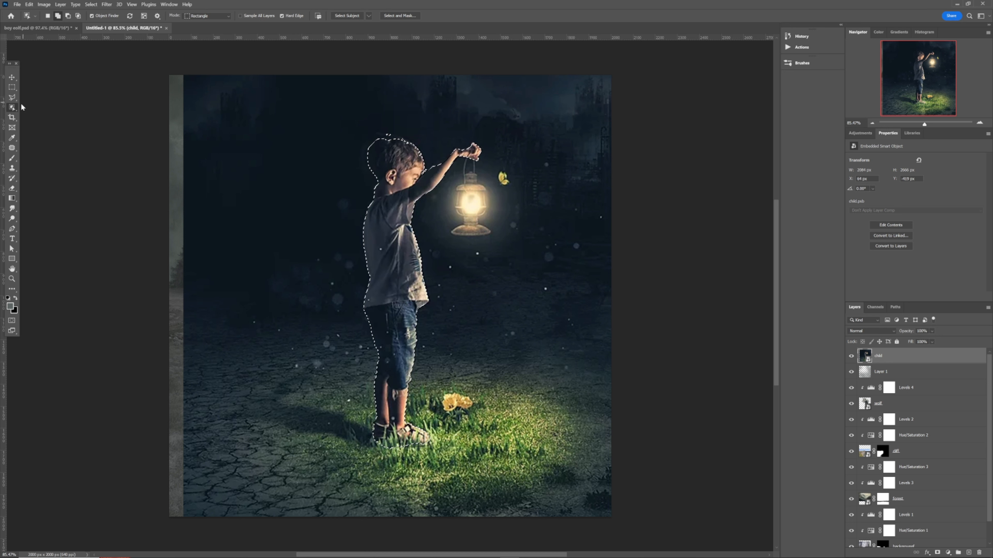
right_click(12, 108)
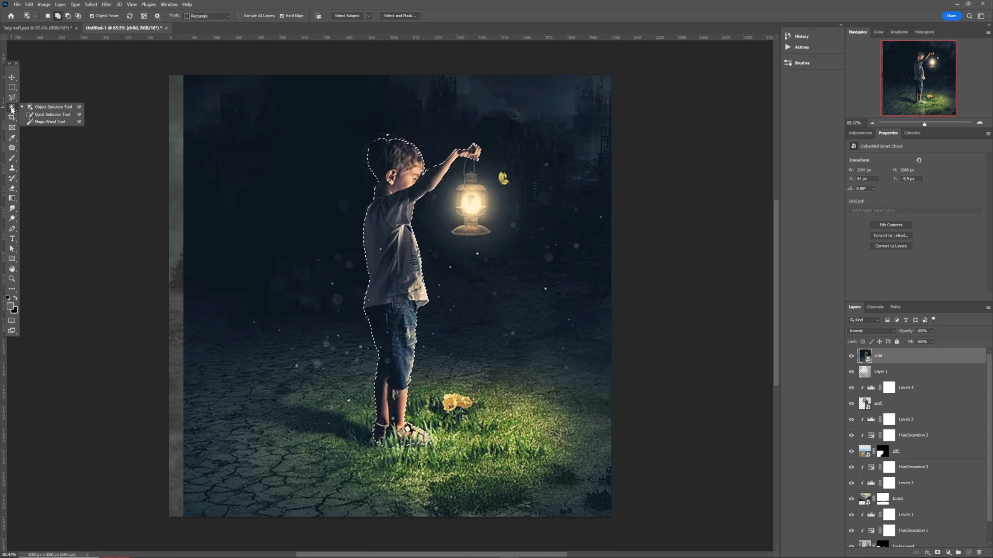
click(47, 115)
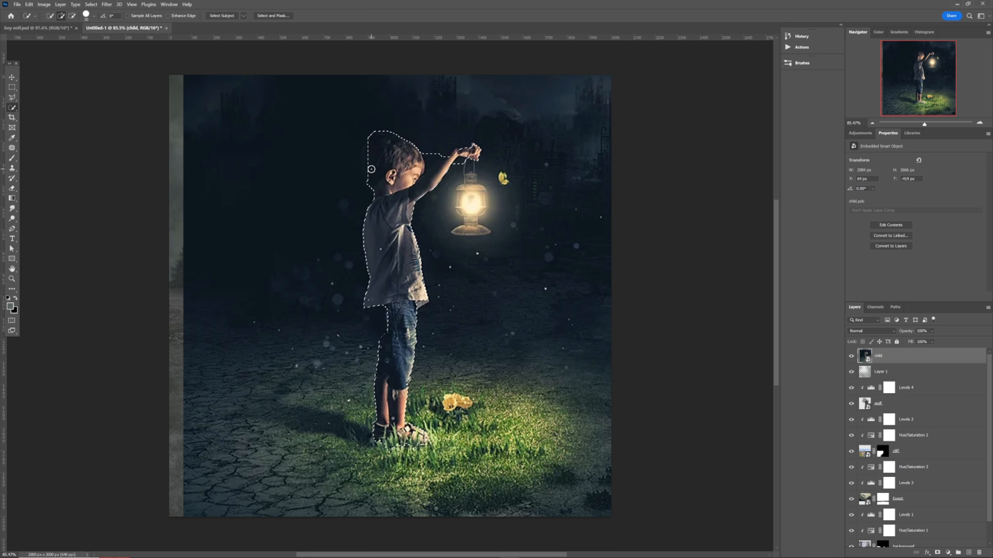
key(alt)
key(alt)
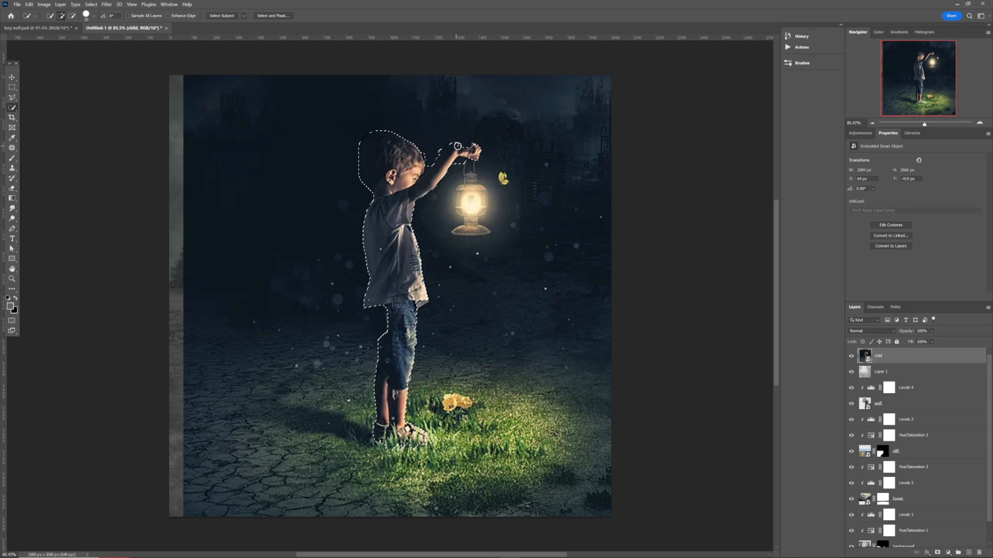
drag(440, 144, 431, 145)
key(alt)
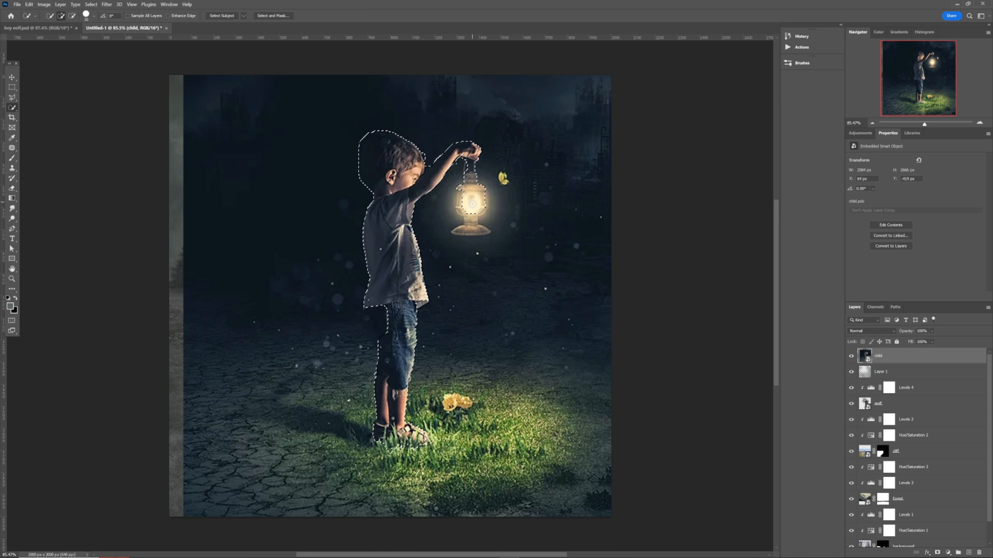
Extend the selection over the whole lantern and the boy's shorts, then turn it into a layer mask on the child layer.
mouse_move(472, 203)
mouse_down()
mouse_move(477, 223)
mouse_move(465, 231)
mouse_move(482, 214)
mouse_move(472, 231)
mouse_up()
key(alt)
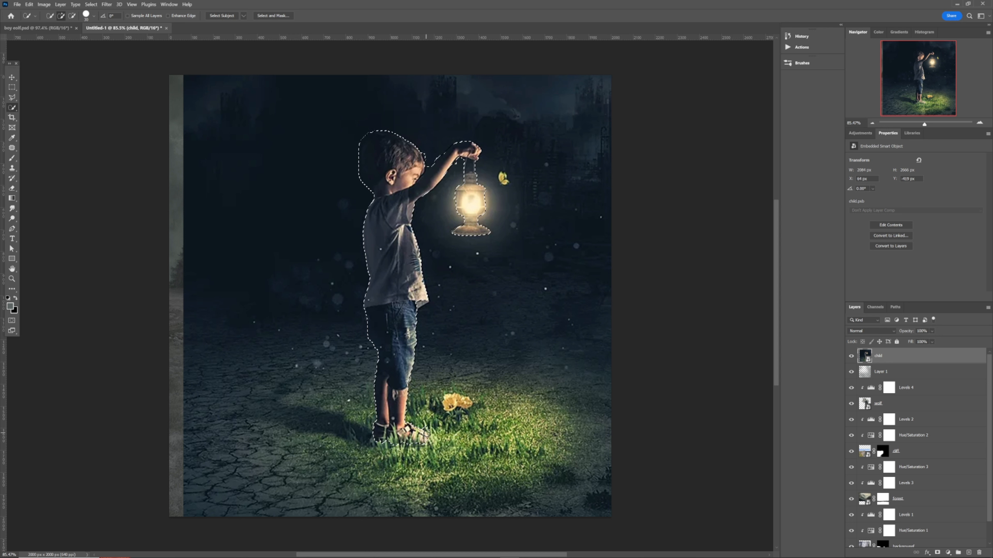
key(alt)
key(alt)
click(940, 552)
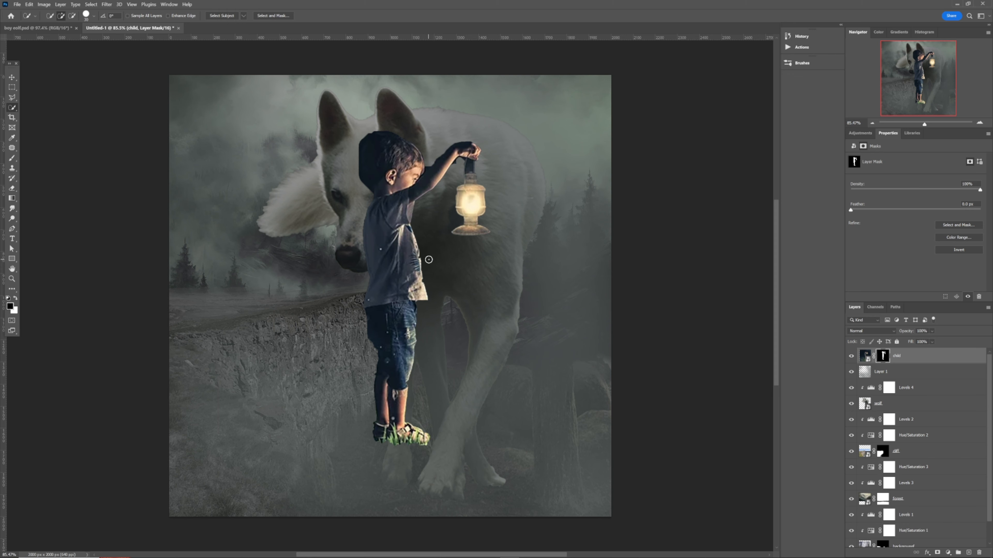
Open the child layer's mask in Select and Mask and set a small brush to subtract around the lantern.
click(883, 359)
double_click(884, 360)
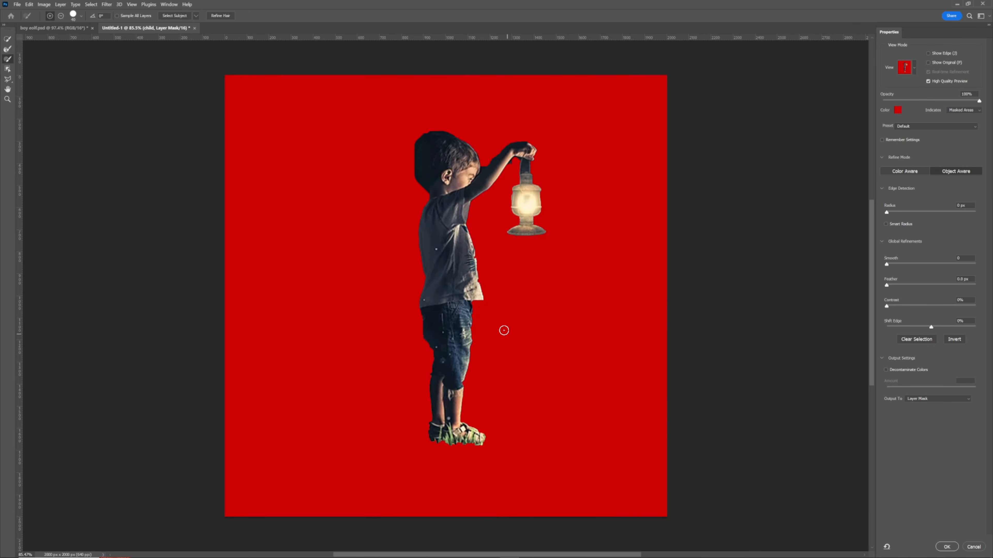
key(z)
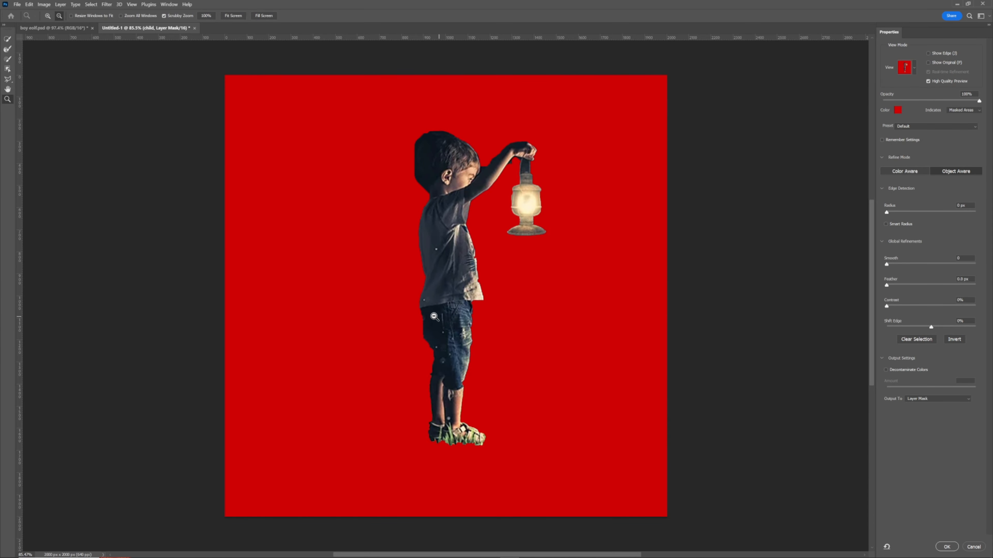
click(432, 318)
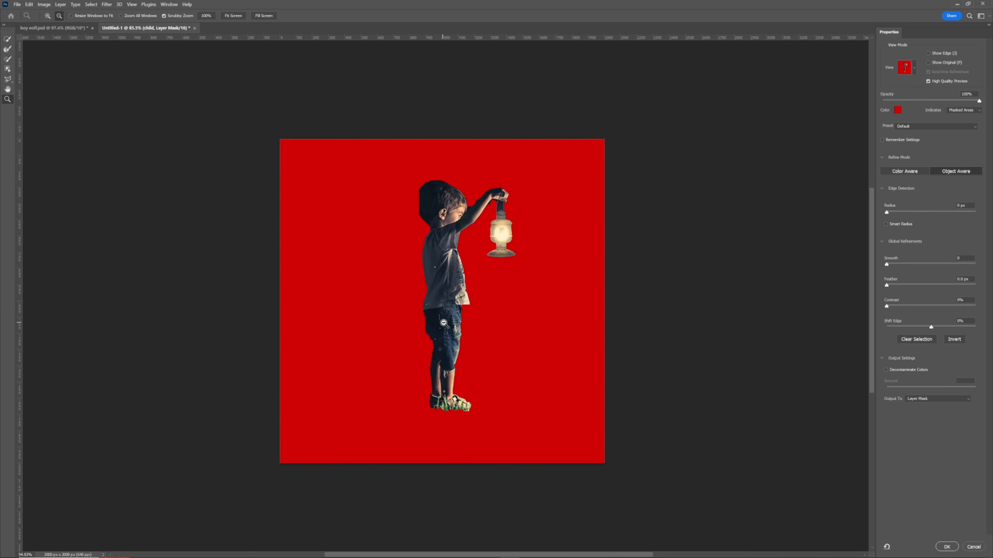
drag(434, 306, 466, 324)
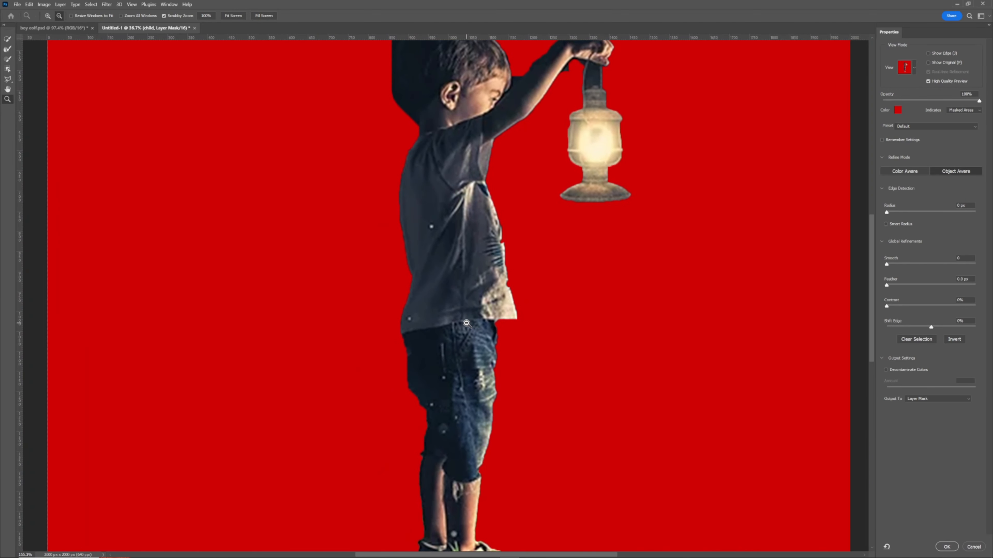
mouse_move(532, 279)
mouse_down()
mouse_move(474, 308)
mouse_move(464, 347)
mouse_up()
click(7, 59)
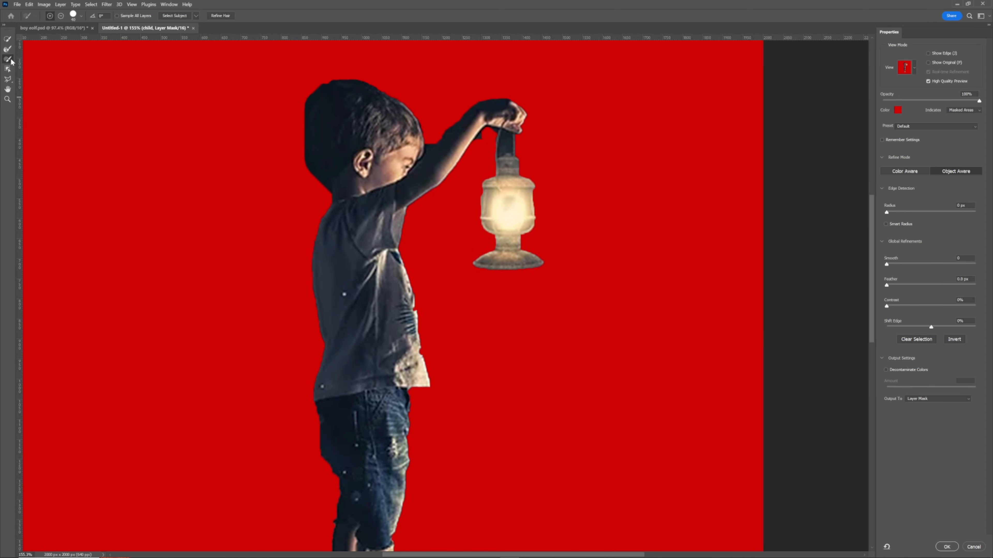
drag(493, 173, 484, 173)
click(61, 16)
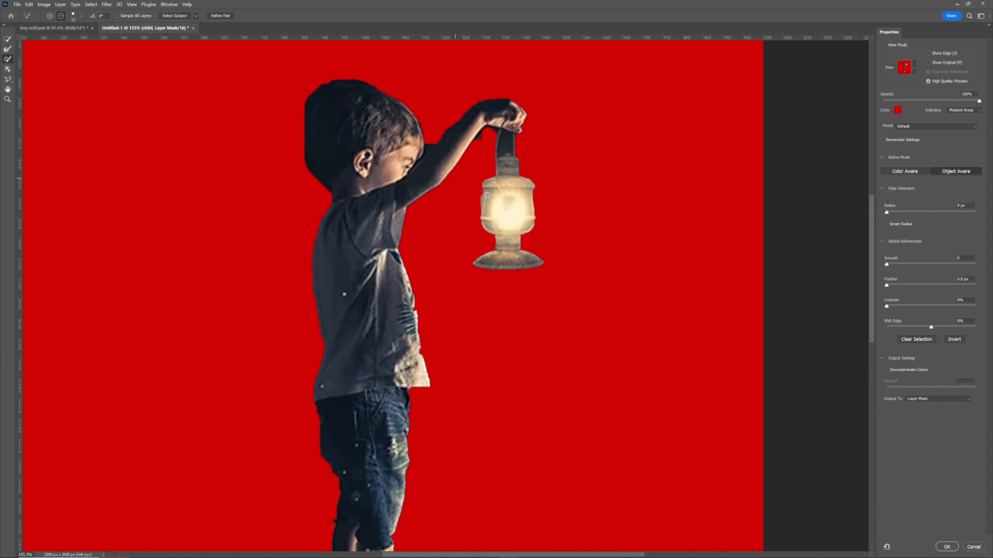
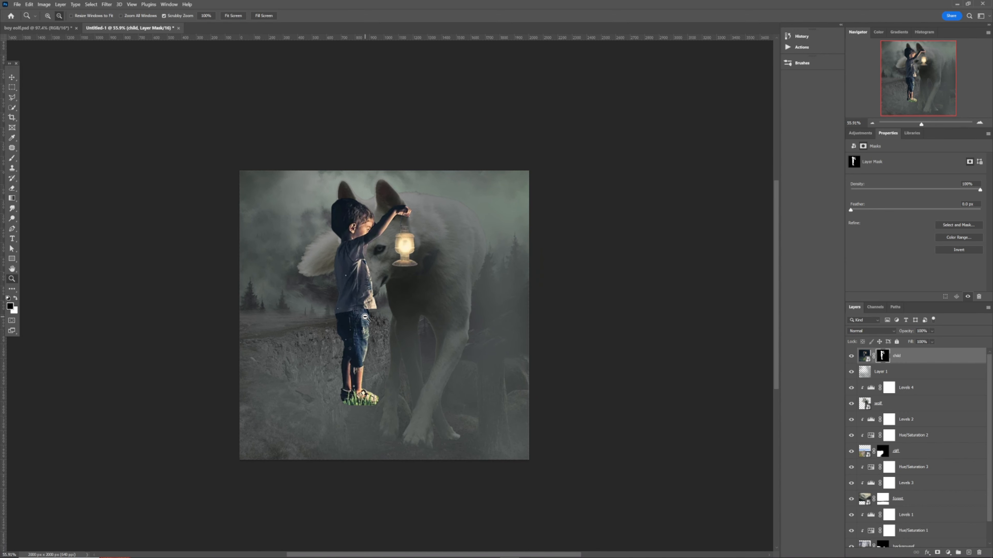
Scale the masked child down to about 45.83%, stand him on the cliff ledge facing the wolf, and deselect the layer.
key(v)
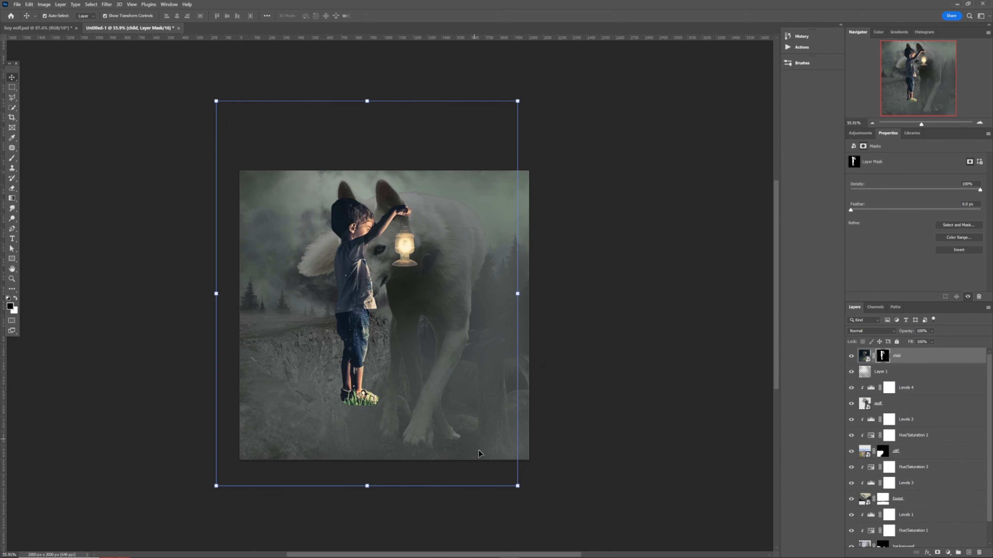
drag(517, 485, 399, 374)
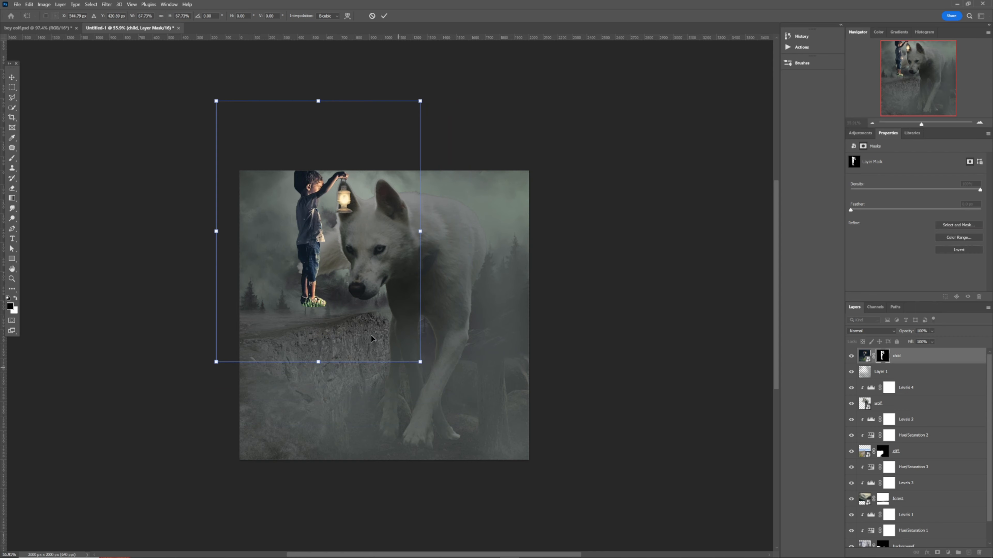
drag(319, 270, 323, 304)
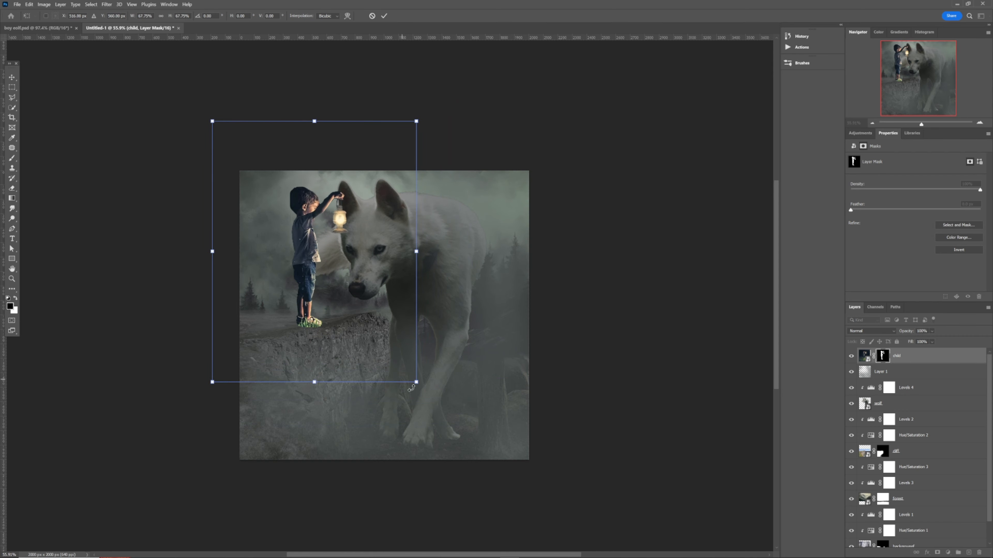
drag(415, 383, 371, 349)
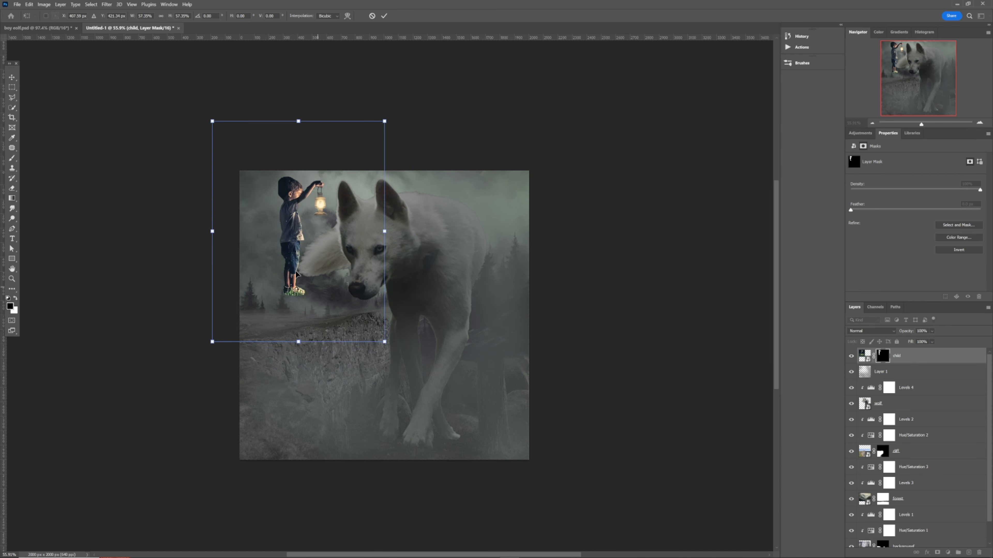
drag(295, 274, 297, 301)
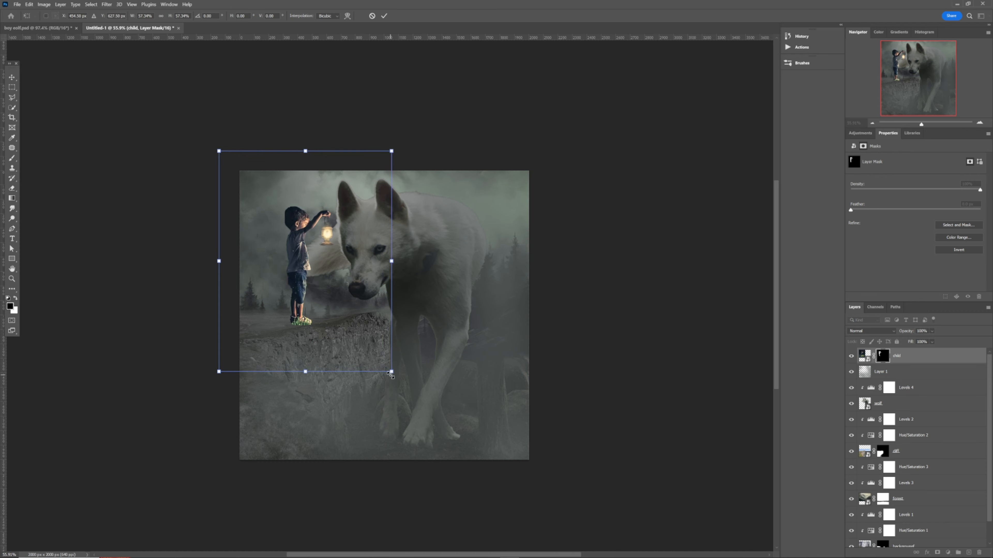
drag(390, 375, 357, 329)
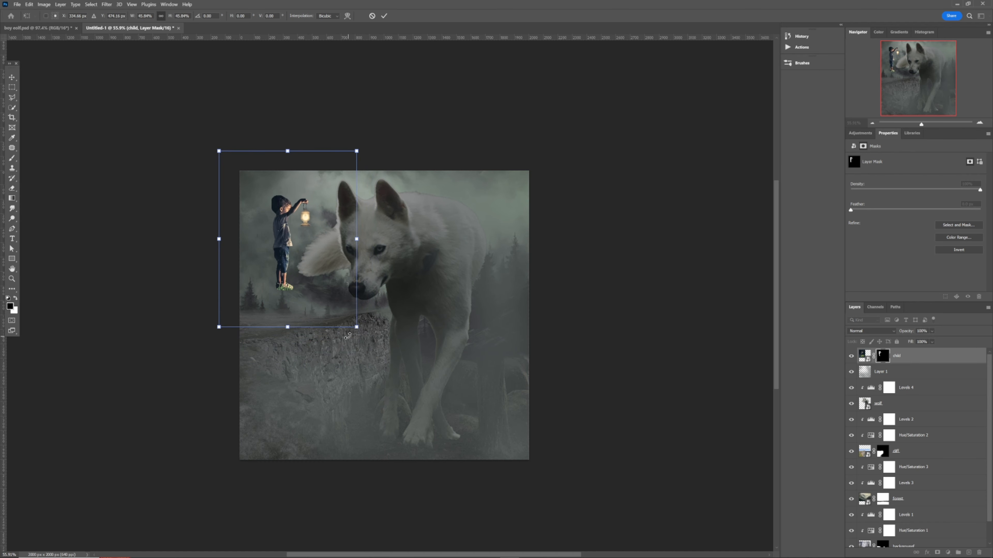
drag(297, 265, 318, 302)
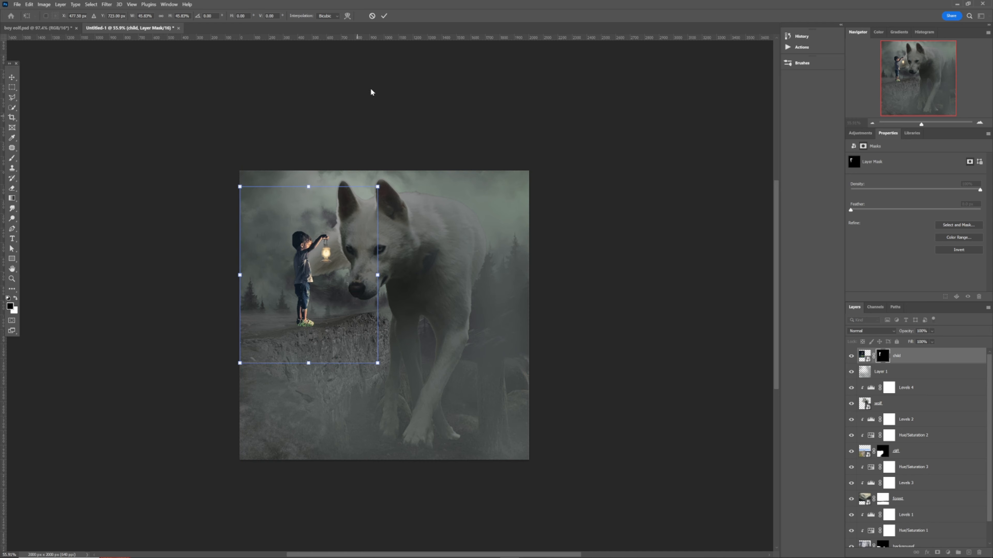
click(388, 72)
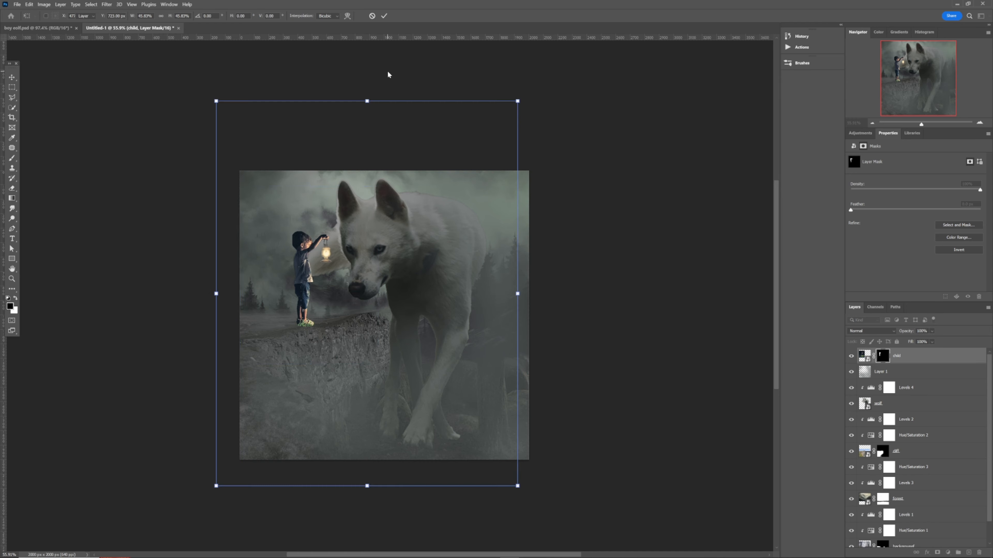
click(643, 278)
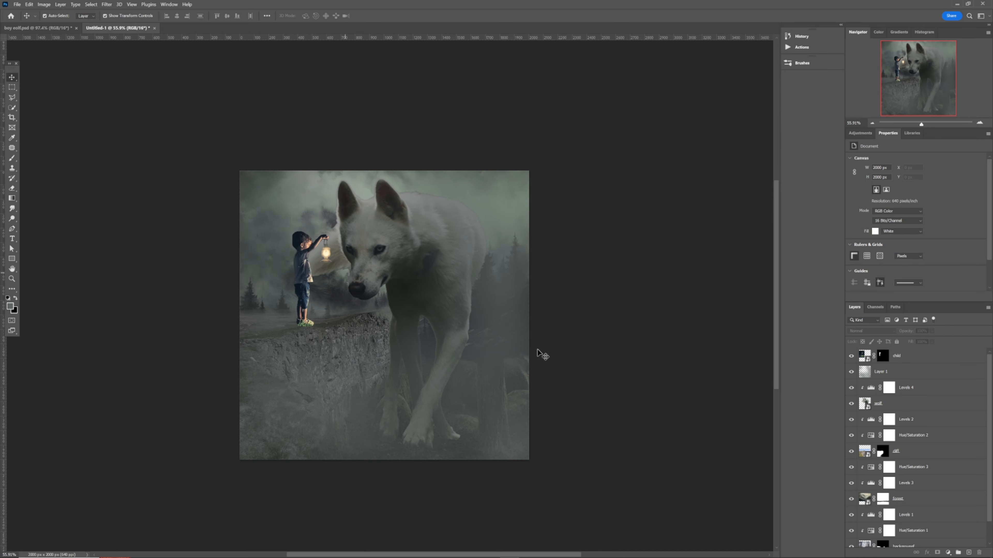
Reopen the child layer's mask in Select and Mask and paint back the hair edge along the back of the boy's head.
double_click(882, 355)
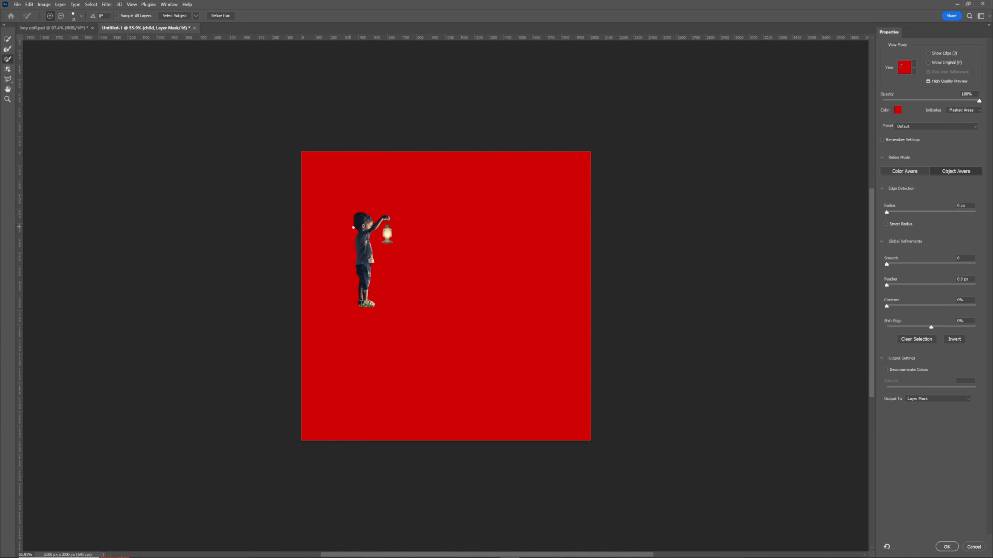
key(z)
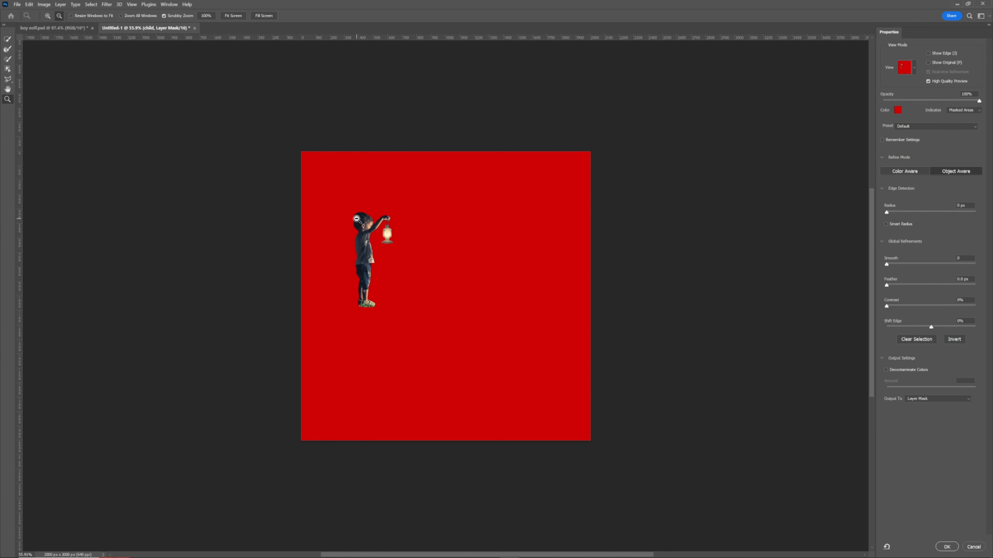
drag(357, 221, 379, 266)
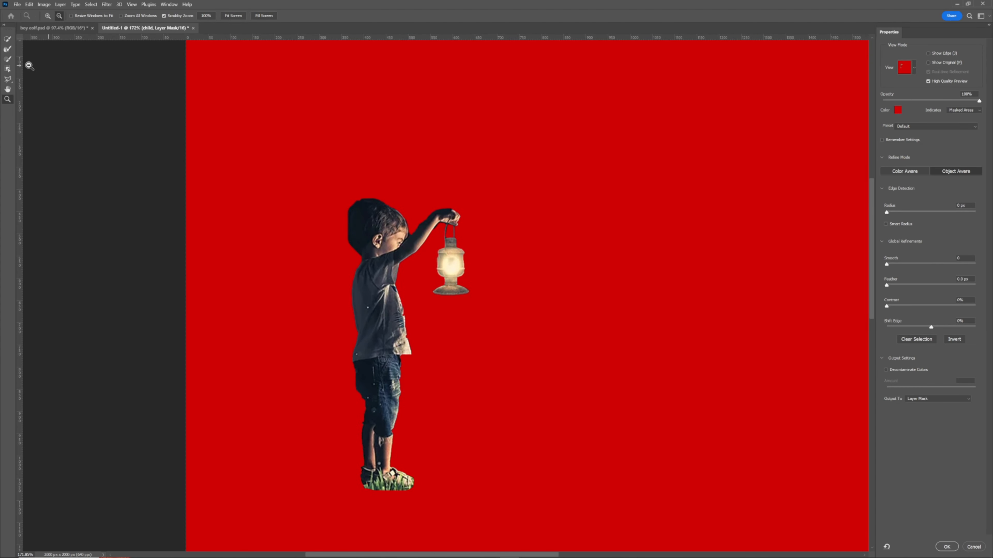
click(8, 59)
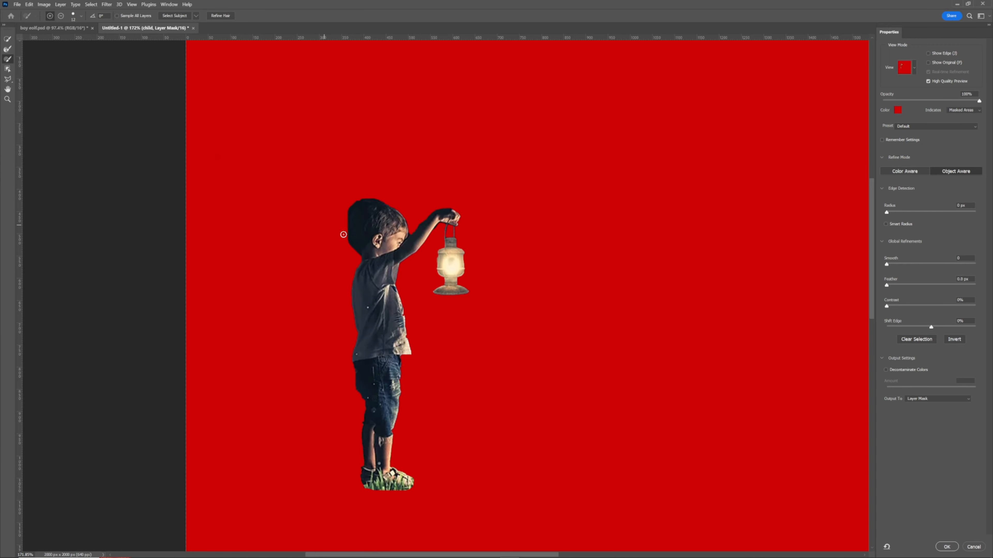
mouse_move(348, 235)
mouse_down()
mouse_move(351, 204)
mouse_move(363, 200)
mouse_up()
Trim the excess mask edge behind the boy's nape by brushing in subtract mode, and apply the refined mask.
key(z)
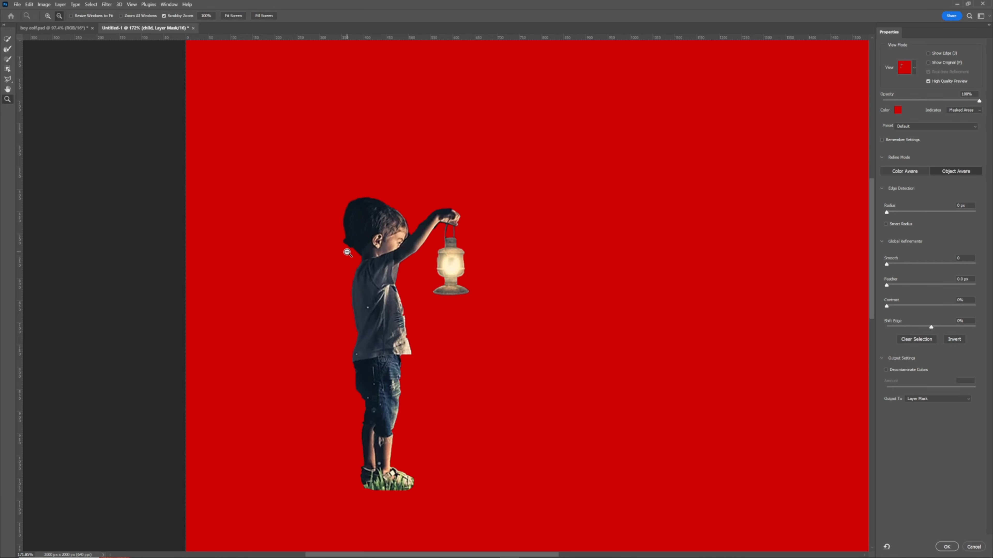
alt+click(343, 244)
alt+click(343, 245)
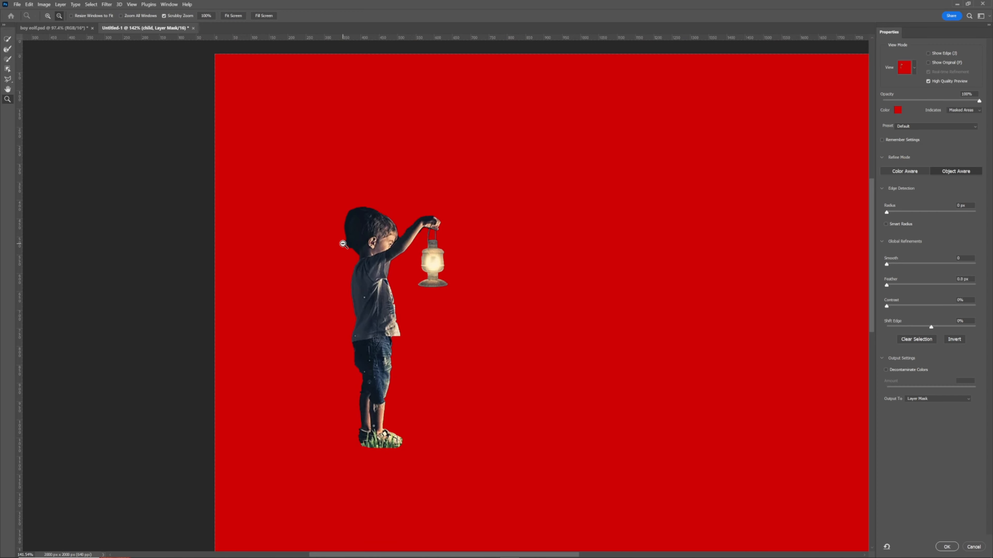
alt+click(348, 252)
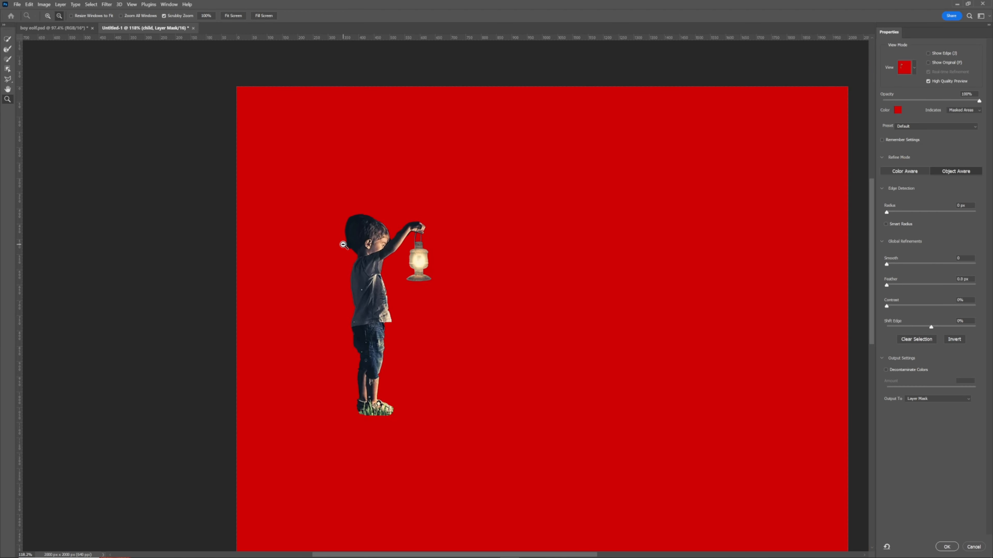
click(342, 240)
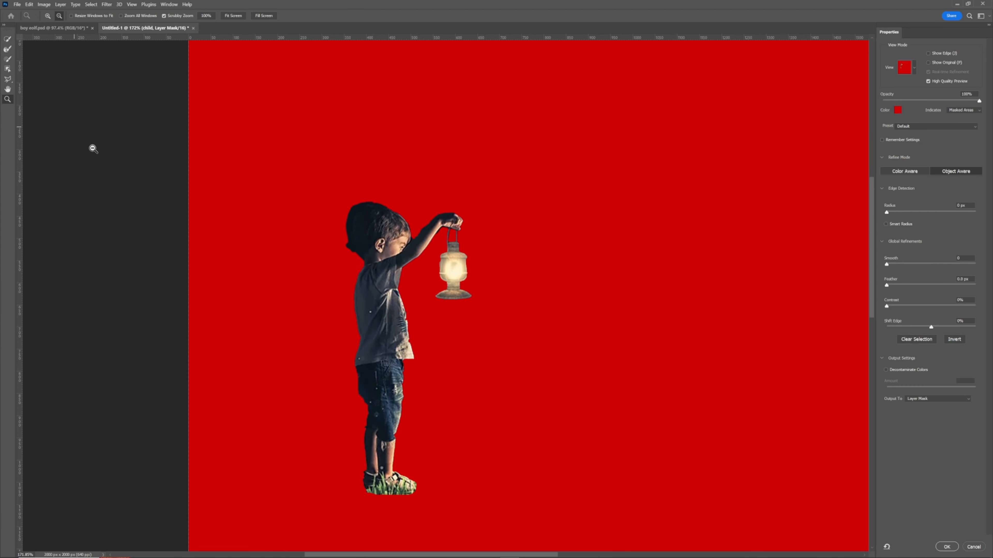
click(7, 59)
key(alt)
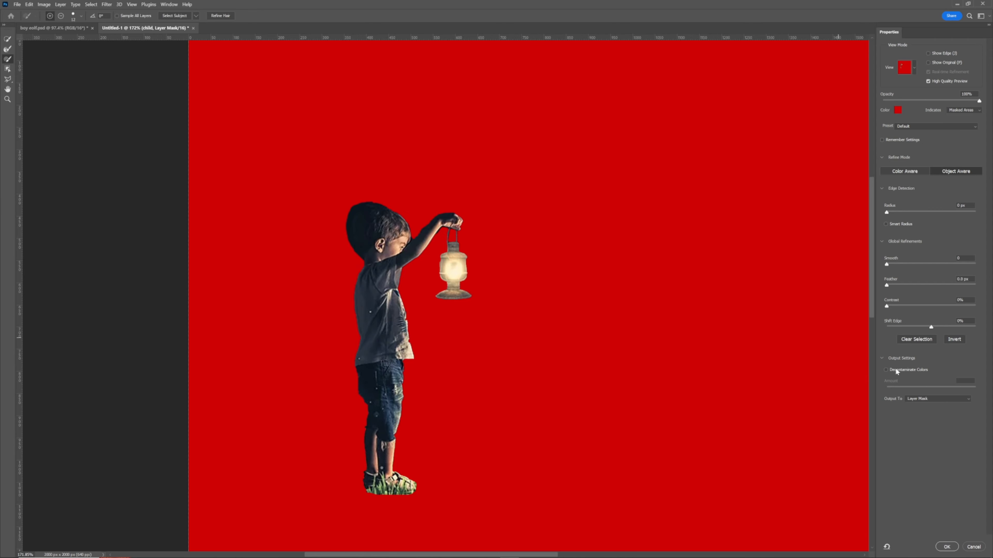
click(953, 546)
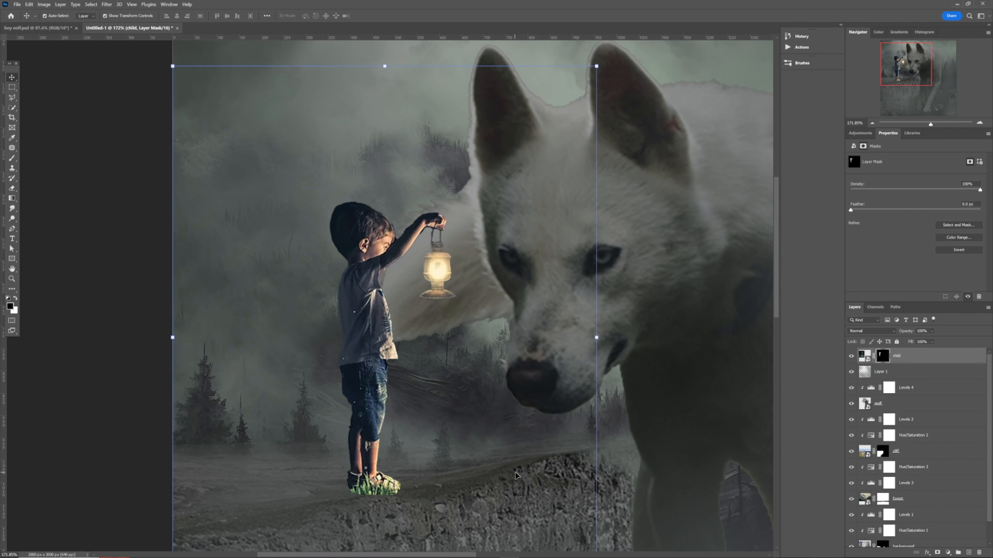
Add a Hue/Saturation adjustment clipped to the child layer, with Saturation -55 and Lightness -31.
key(z)
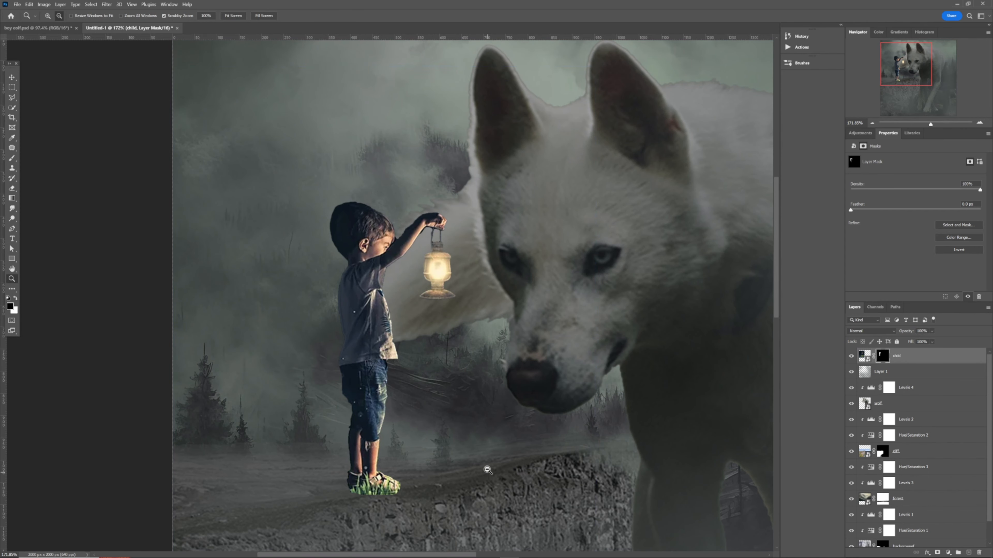
alt+click(487, 471)
alt+click(480, 457)
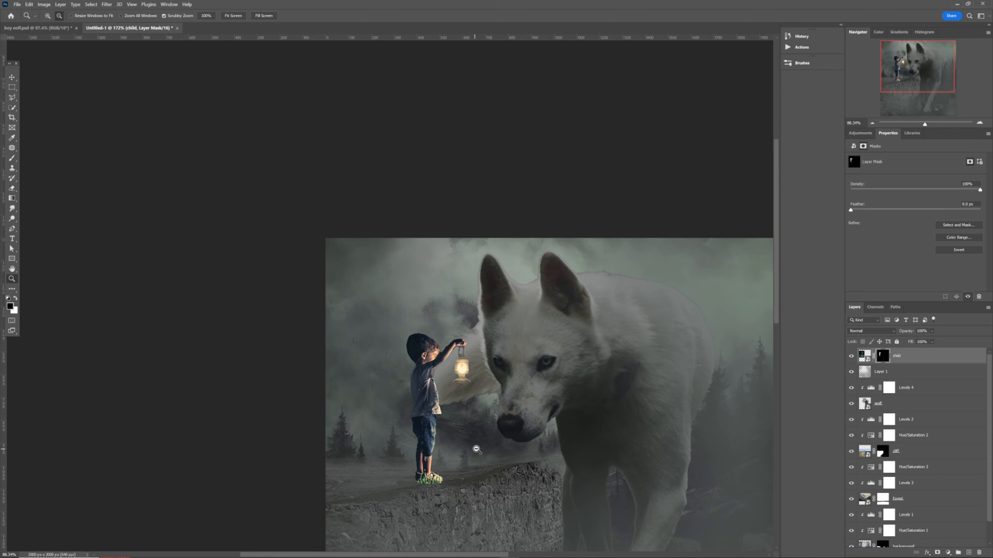
drag(530, 416, 434, 347)
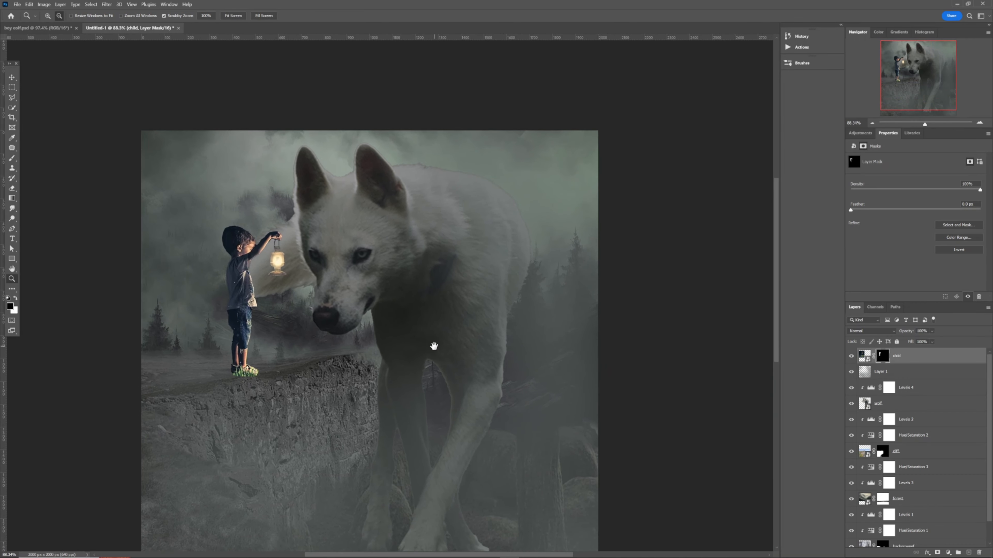
key(ctrl+0)
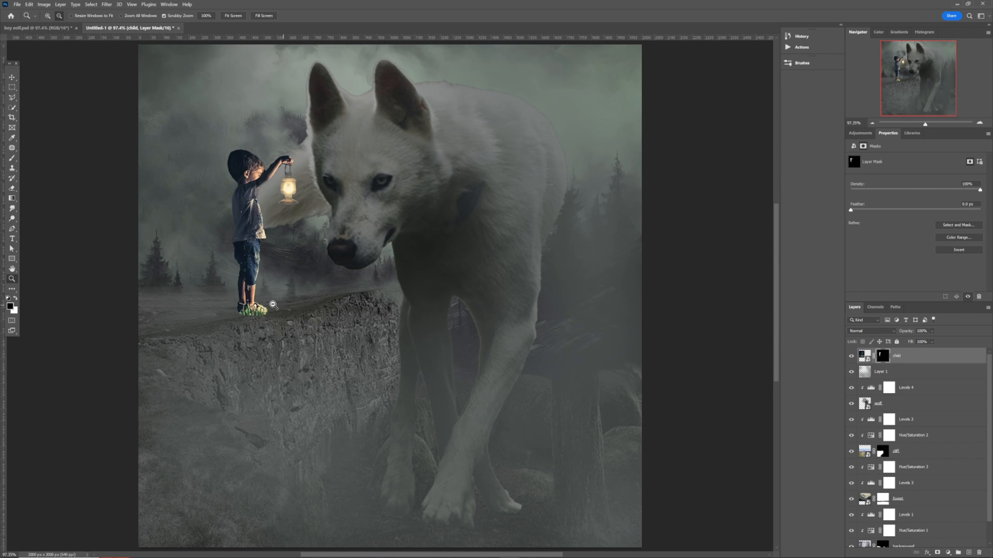
key(v)
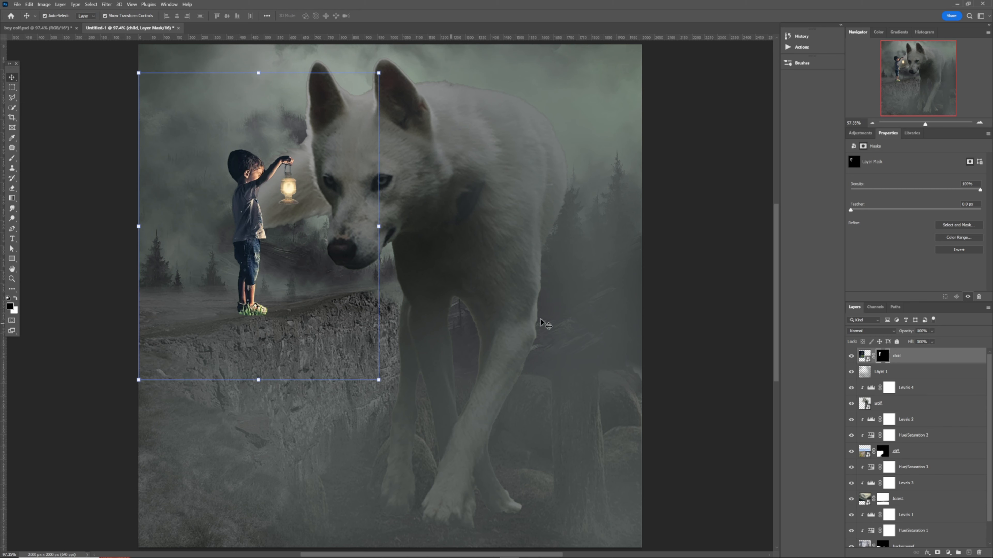
click(445, 322)
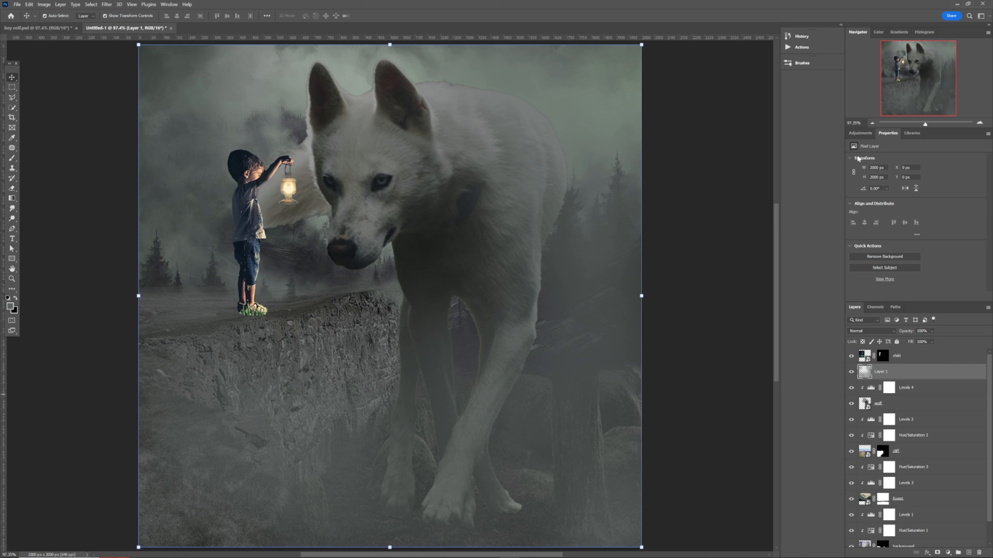
click(923, 357)
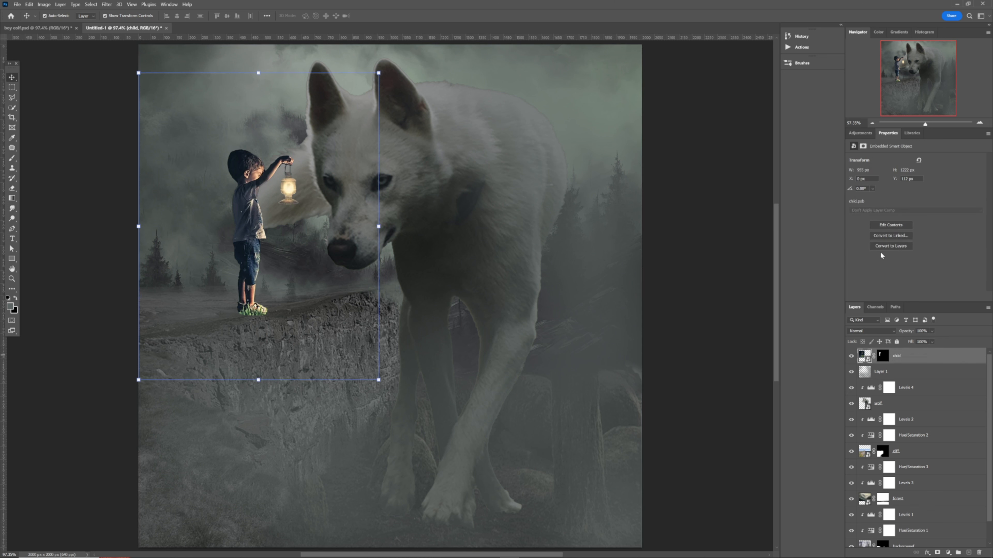
click(862, 134)
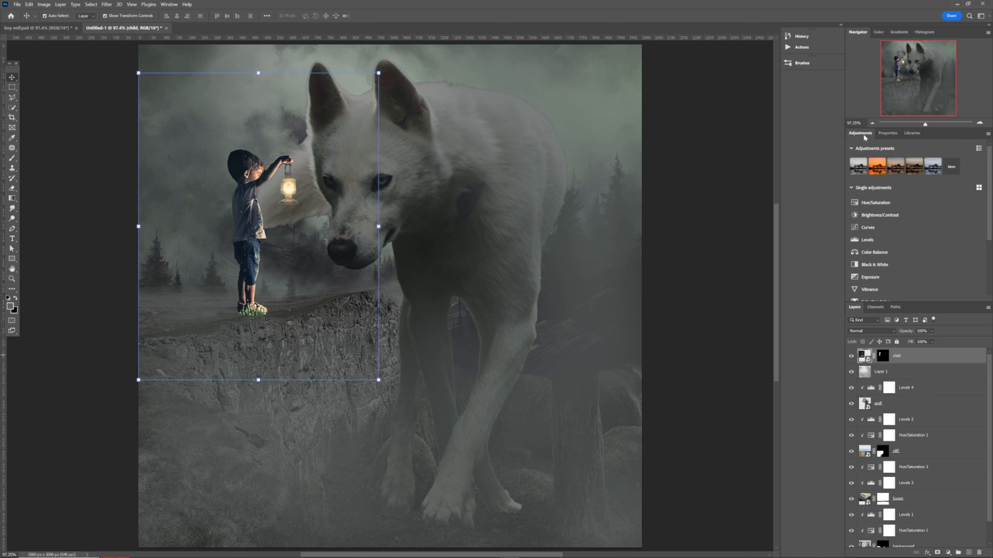
click(879, 203)
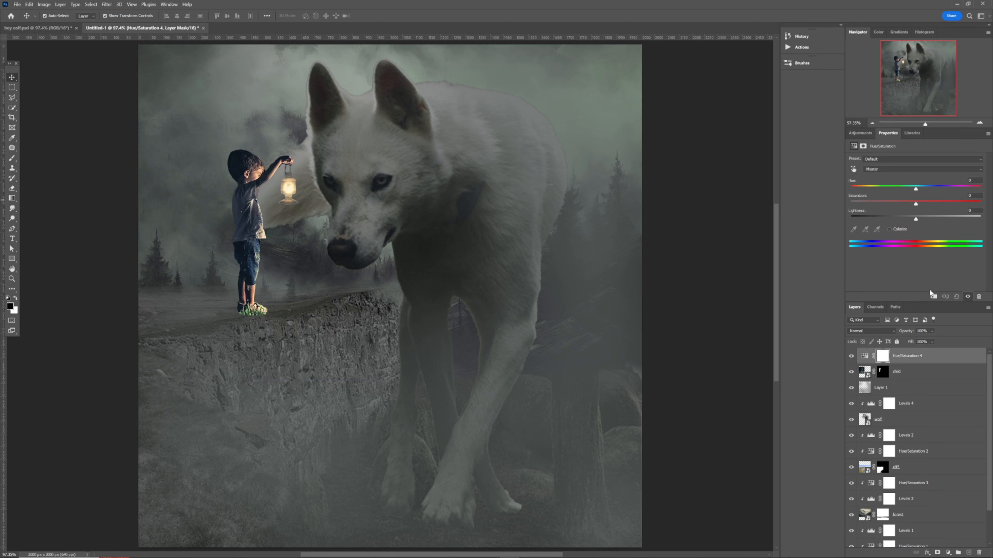
click(933, 297)
drag(915, 206, 891, 207)
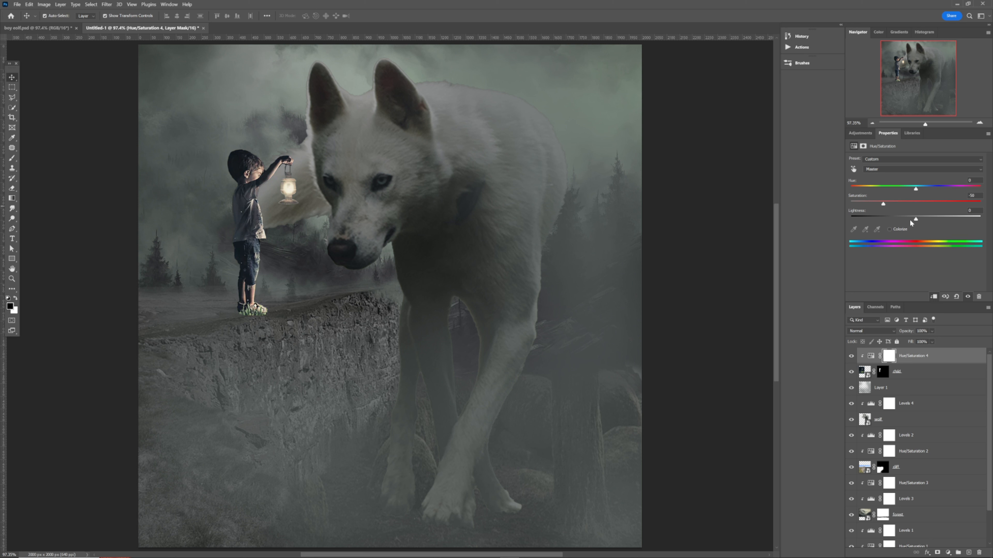
drag(915, 219, 903, 219)
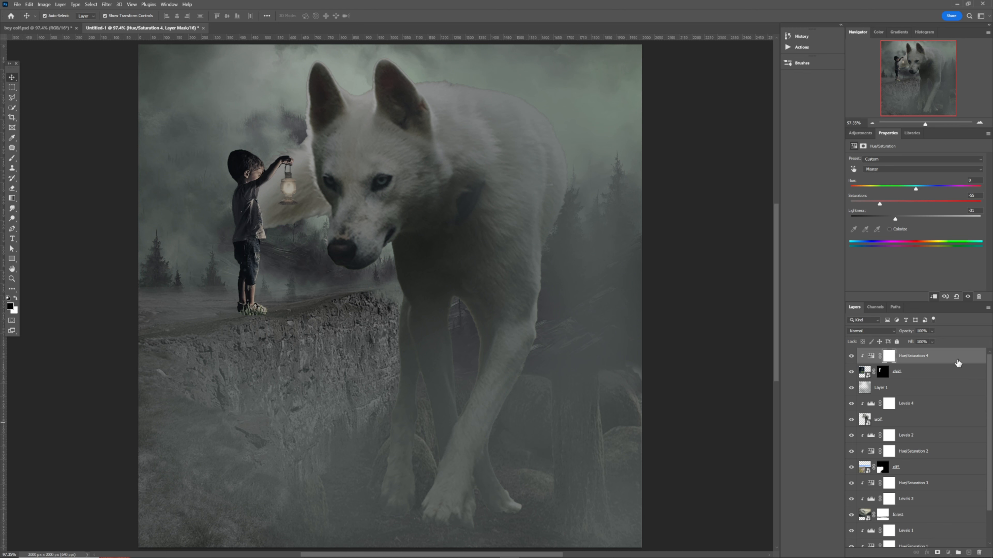
Add an unclipped Levels adjustment above the child's Hue/Saturation and darken the whole scene by lowering the output white level to 199.
key(ctrl+2)
click(854, 134)
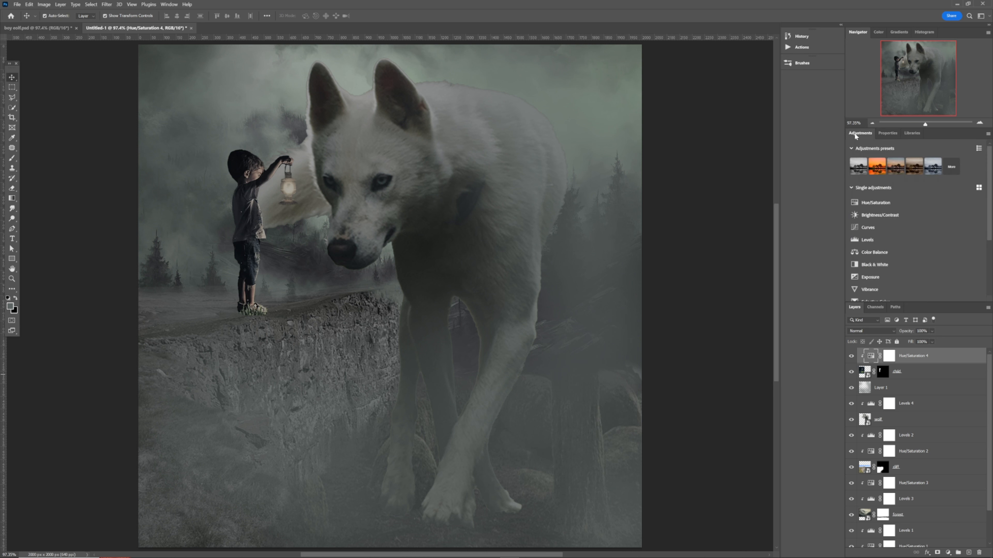
click(875, 240)
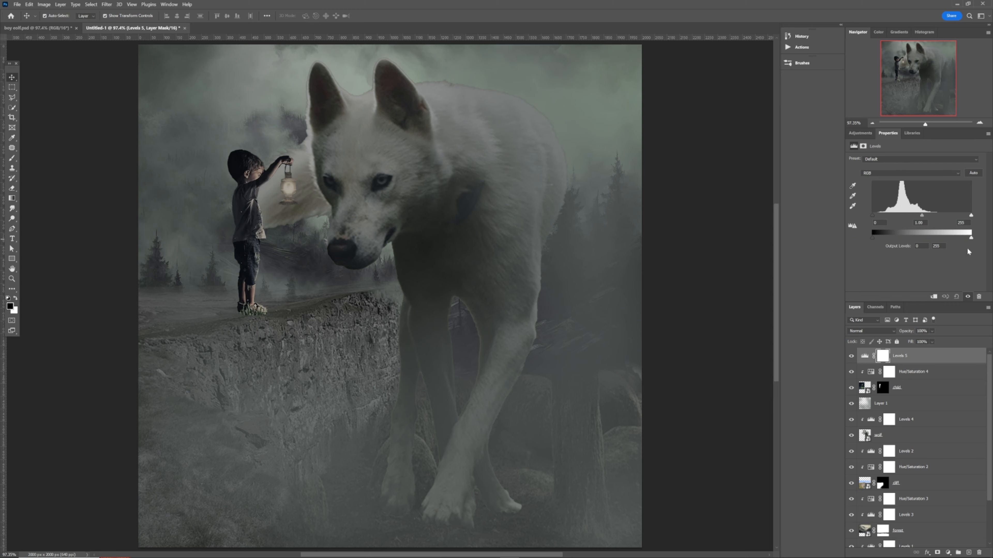
drag(972, 239, 964, 239)
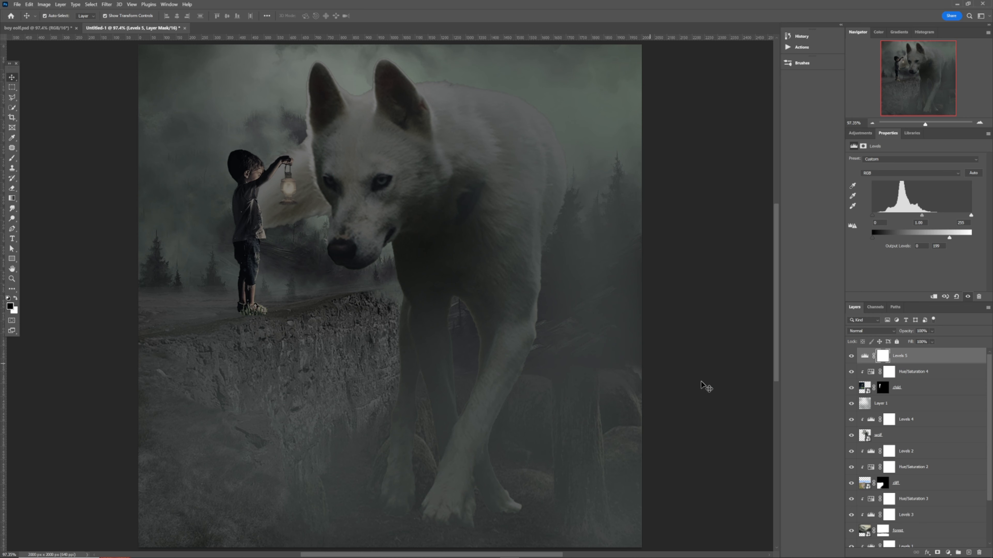
Create a new top layer and paint soft fog over the wolf's legs and the lower part of the scene with a large brush.
click(968, 553)
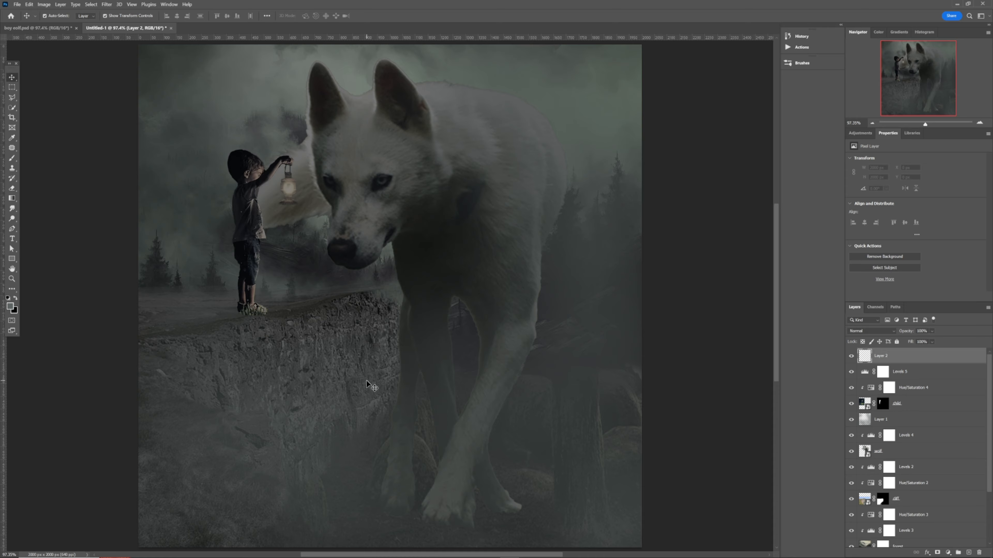
key(b)
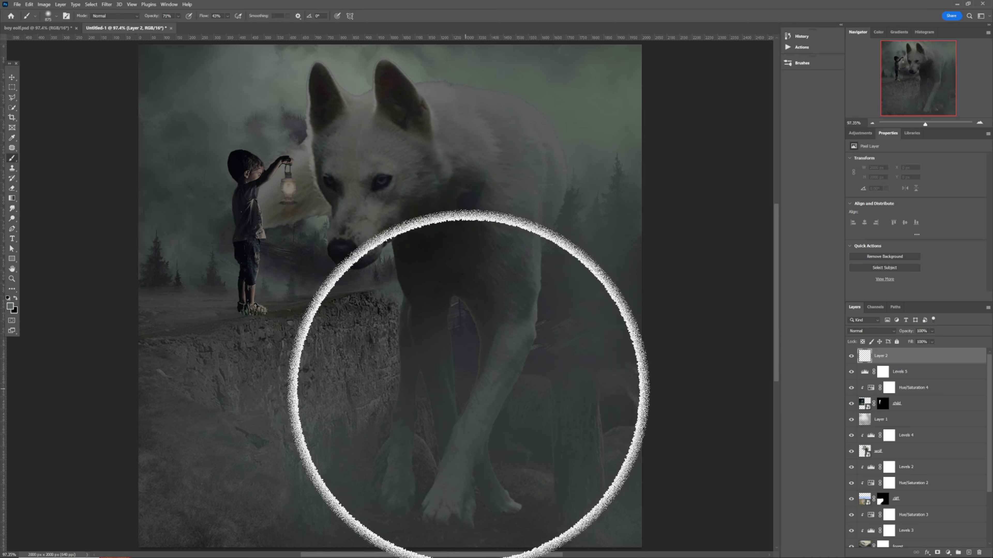
click(465, 378)
mouse_move(485, 359)
mouse_down()
mouse_move(585, 177)
mouse_move(612, 308)
mouse_move(610, 485)
mouse_move(544, 534)
mouse_move(157, 540)
mouse_up()
mouse_move(97, 539)
mouse_down()
mouse_move(359, 531)
mouse_move(416, 516)
mouse_move(246, 463)
mouse_move(213, 529)
mouse_move(483, 388)
mouse_move(410, 426)
mouse_move(381, 344)
mouse_up()
key(ctrl+0)
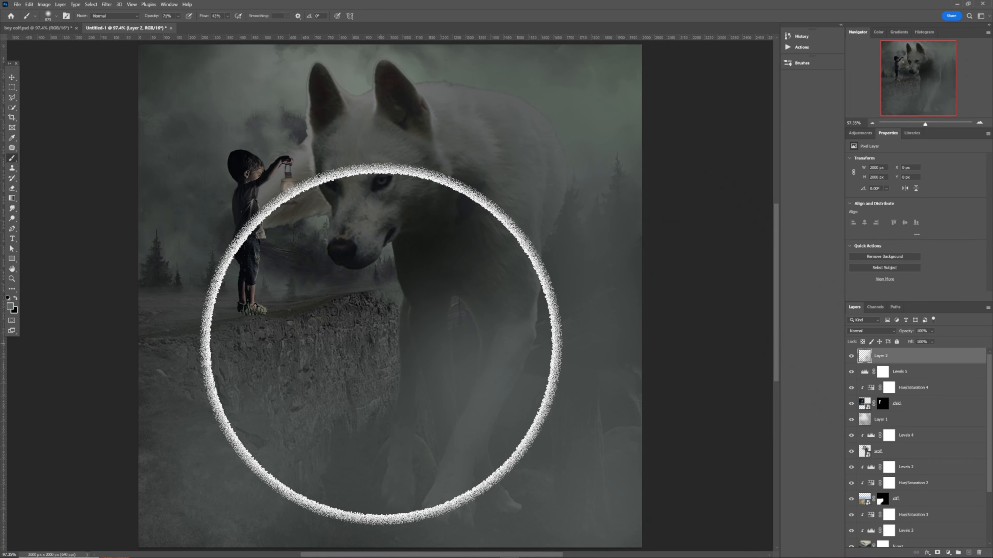
Build up more fog on the new layer over the cliff, around the boy, and across the lower area by the wolf's legs.
key(z)
drag(381, 344, 361, 325)
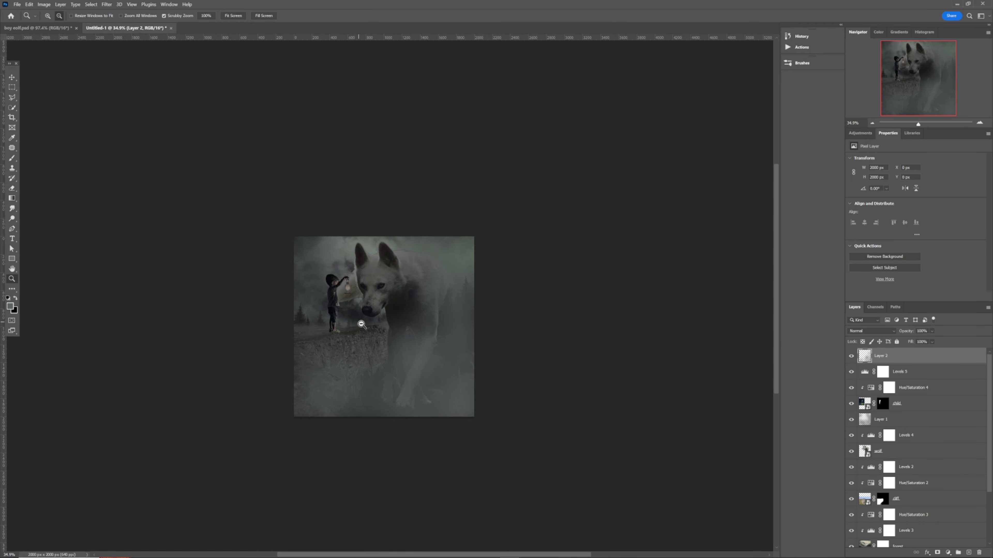
key(b)
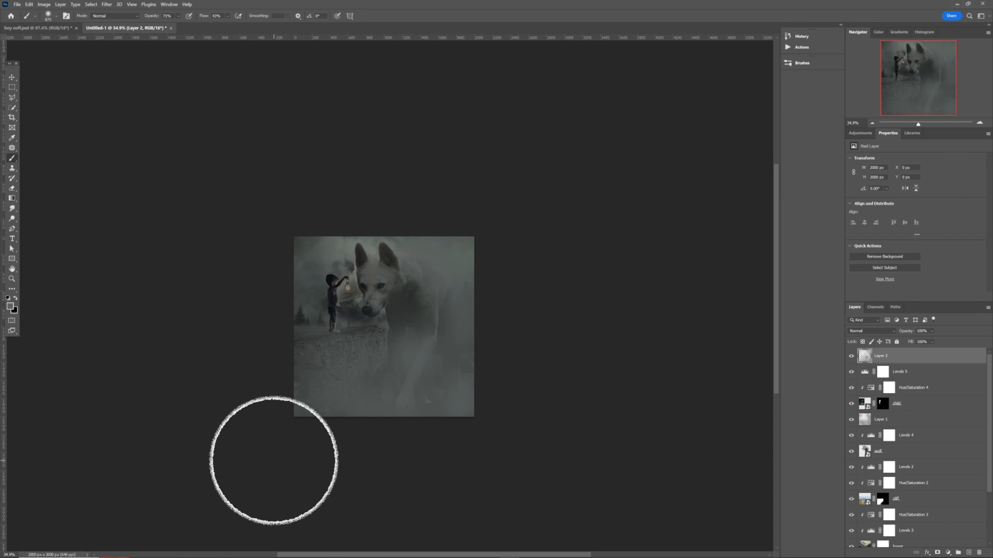
click(326, 291)
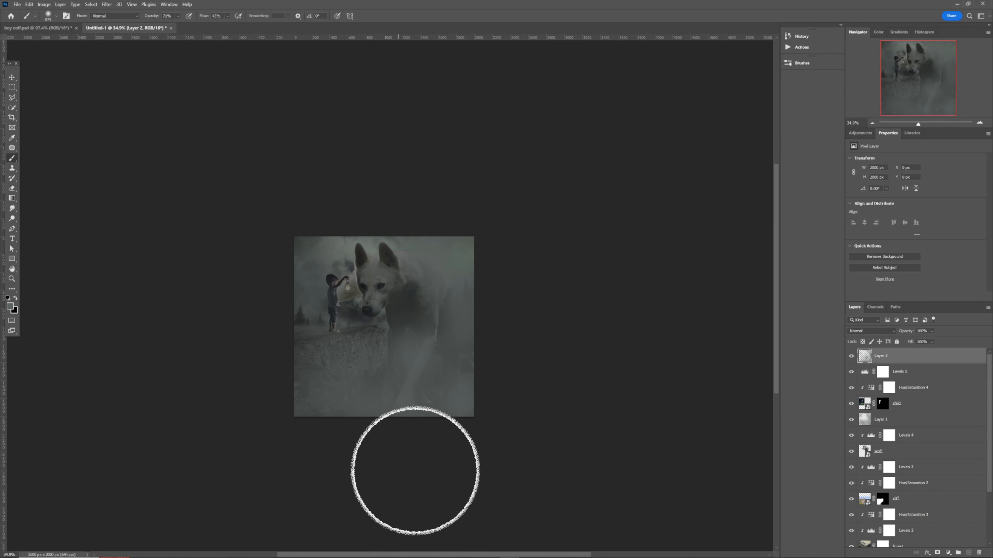
click(303, 354)
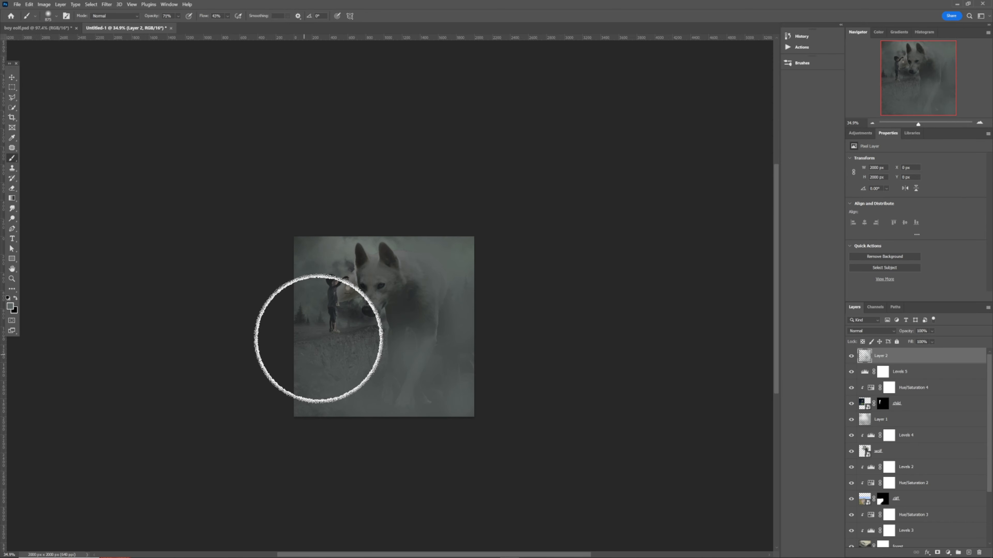
click(343, 334)
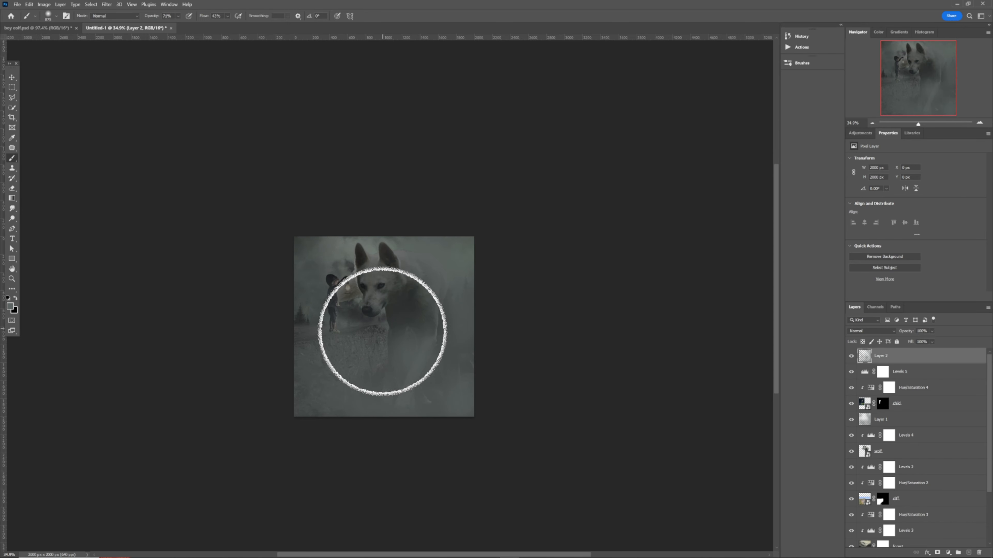
click(382, 331)
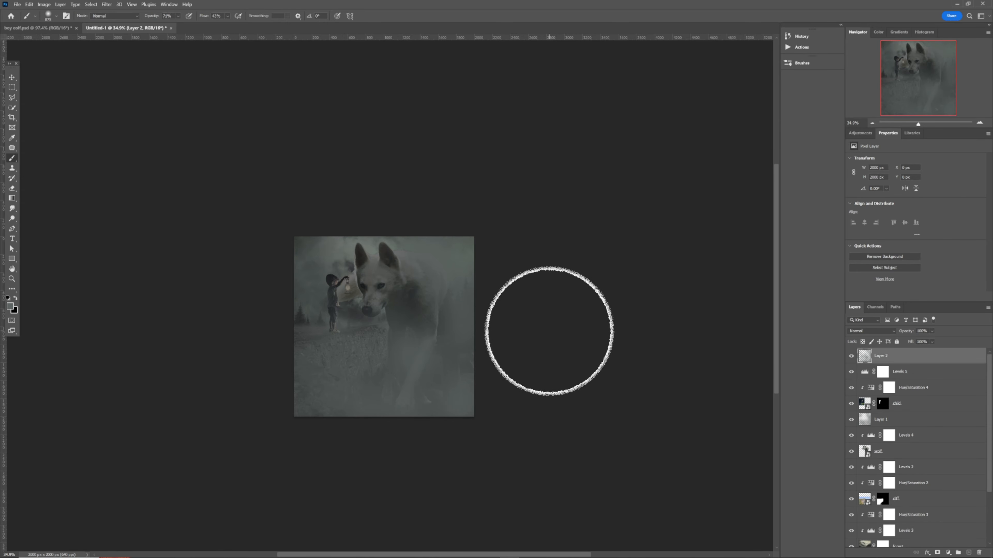
key(ctrl+0)
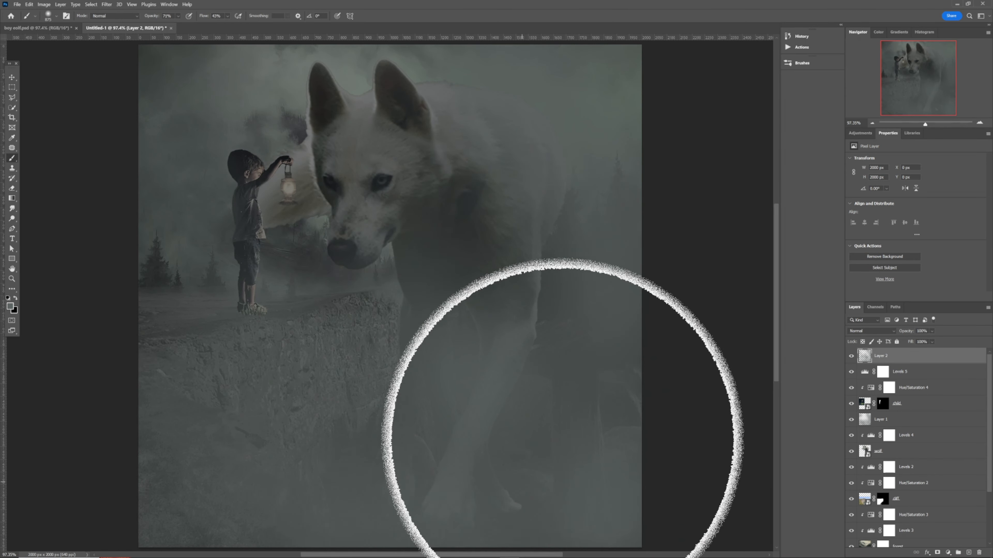
mouse_move(575, 470)
mouse_down()
mouse_move(531, 461)
mouse_move(631, 383)
mouse_move(575, 378)
mouse_move(589, 375)
mouse_move(534, 441)
mouse_move(583, 433)
mouse_move(644, 401)
mouse_move(588, 467)
mouse_move(623, 412)
mouse_move(629, 434)
mouse_move(536, 442)
mouse_move(585, 440)
mouse_move(507, 430)
mouse_move(569, 432)
mouse_up()
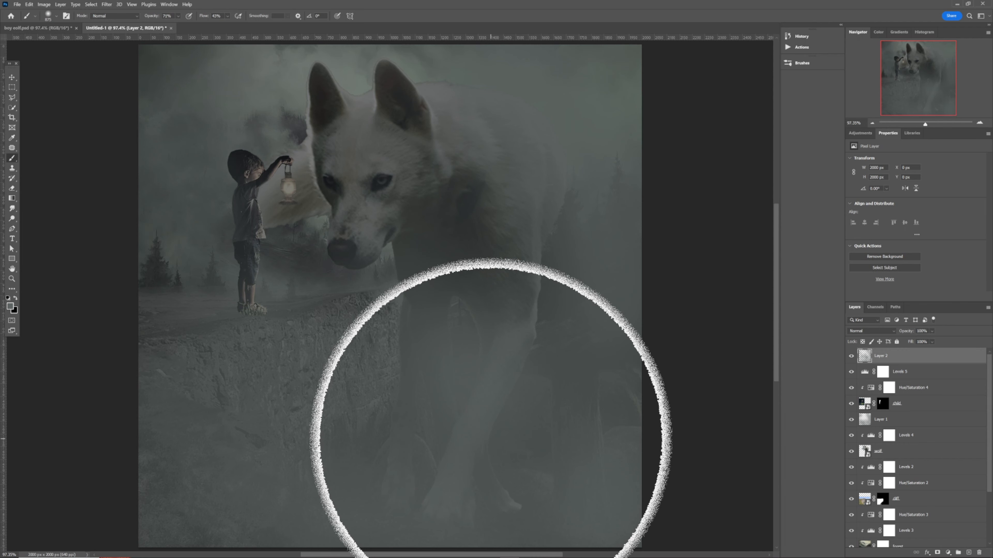
Rename the top painted fog layer as fog.
key(v)
click(692, 385)
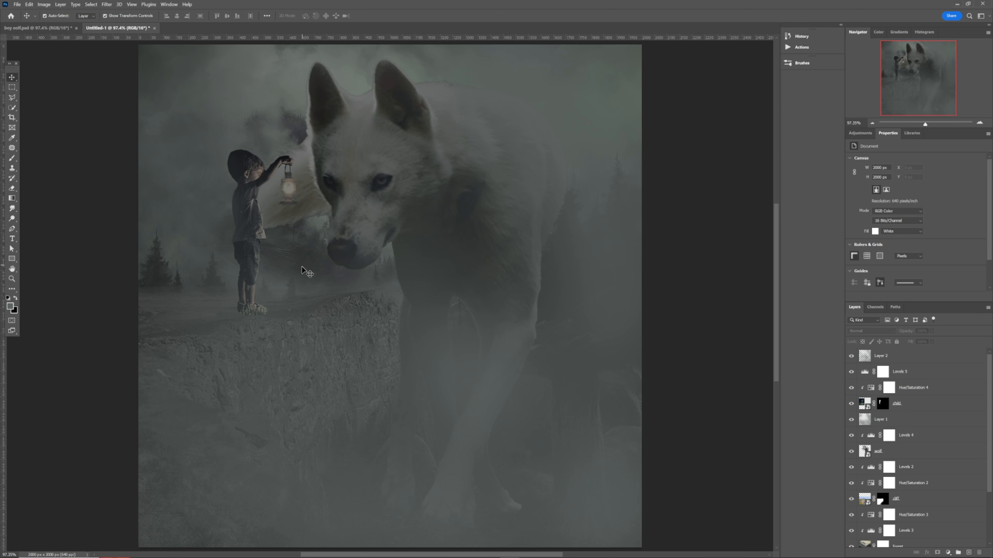
click(254, 244)
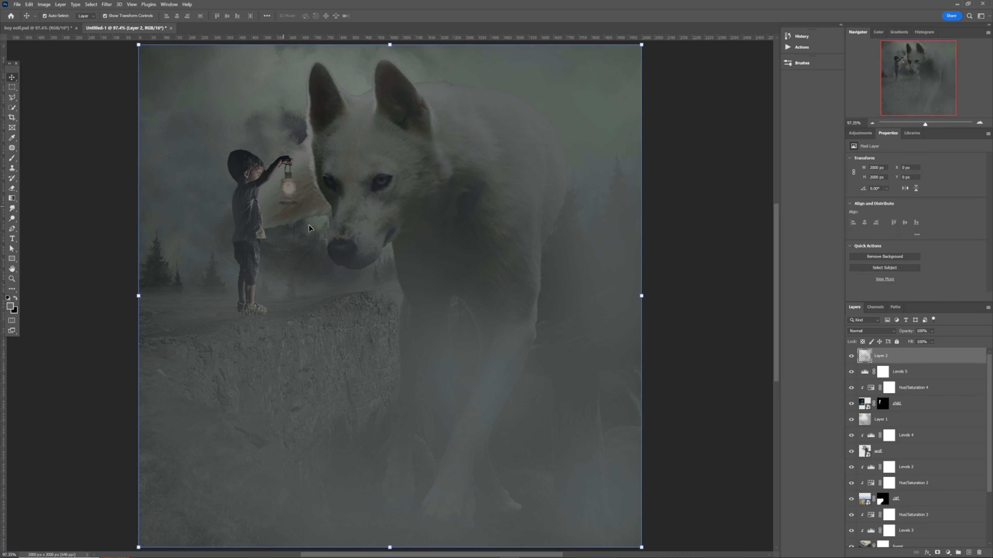
double_click(880, 355)
key(Return)
Create a new layer above the fog layer and name it lamp.
click(969, 551)
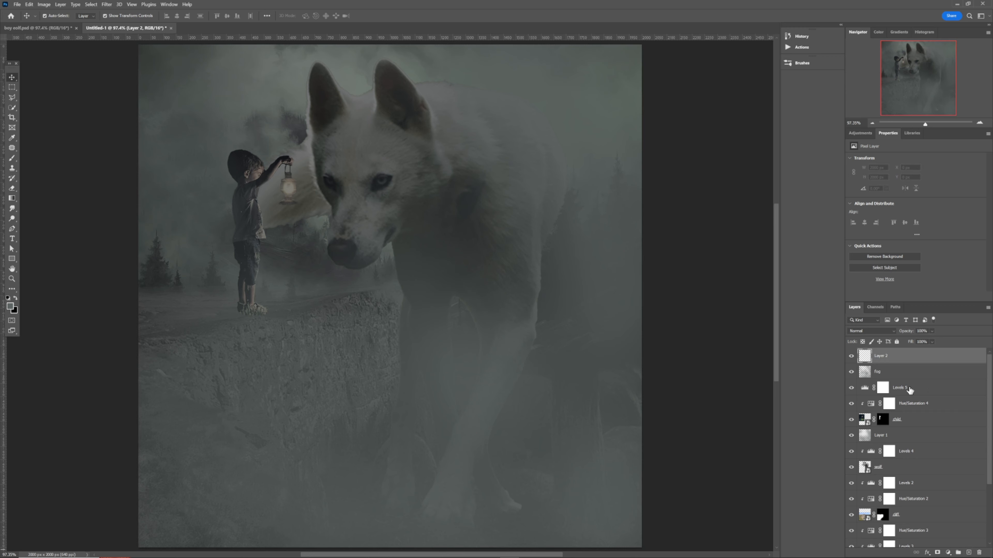
double_click(880, 355)
key(Return)
Shrink the brush to roughly the lantern's size and set the foreground colour to yellow f5d70a.
key(b)
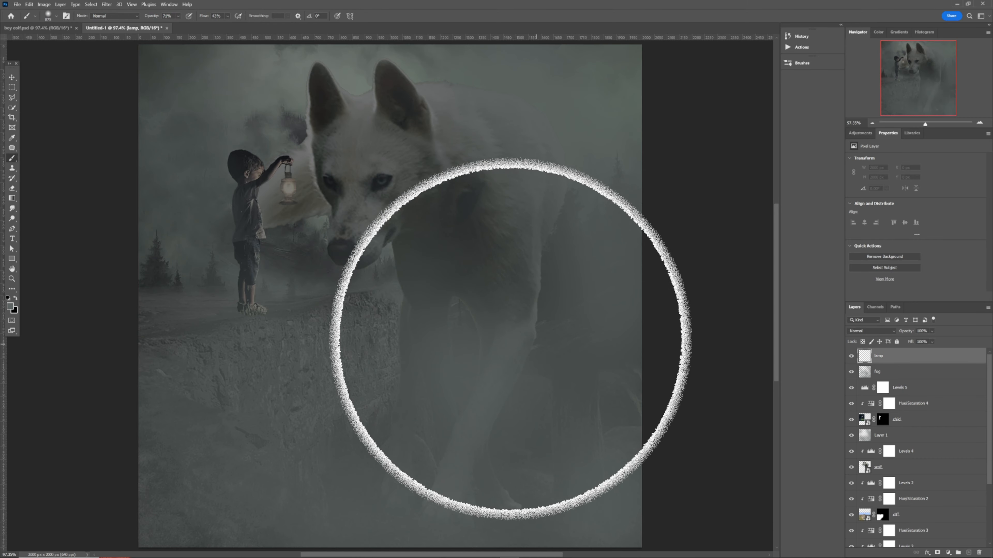
mouse_move(433, 337)
mouse_down()
mouse_move(359, 285)
mouse_move(277, 281)
mouse_move(289, 271)
mouse_up()
right_click(294, 269)
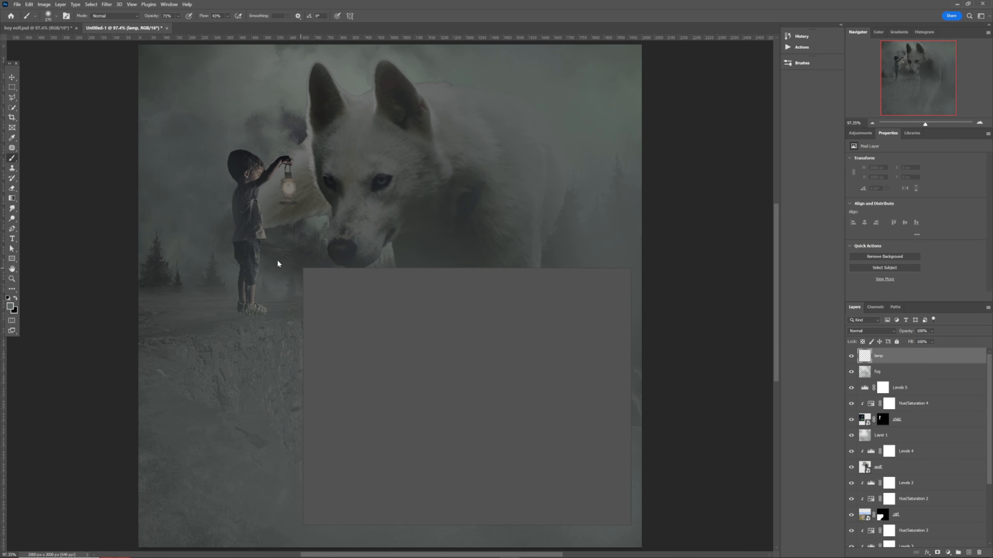
mouse_move(284, 316)
mouse_down()
mouse_move(255, 313)
mouse_move(280, 296)
mouse_move(264, 291)
mouse_up()
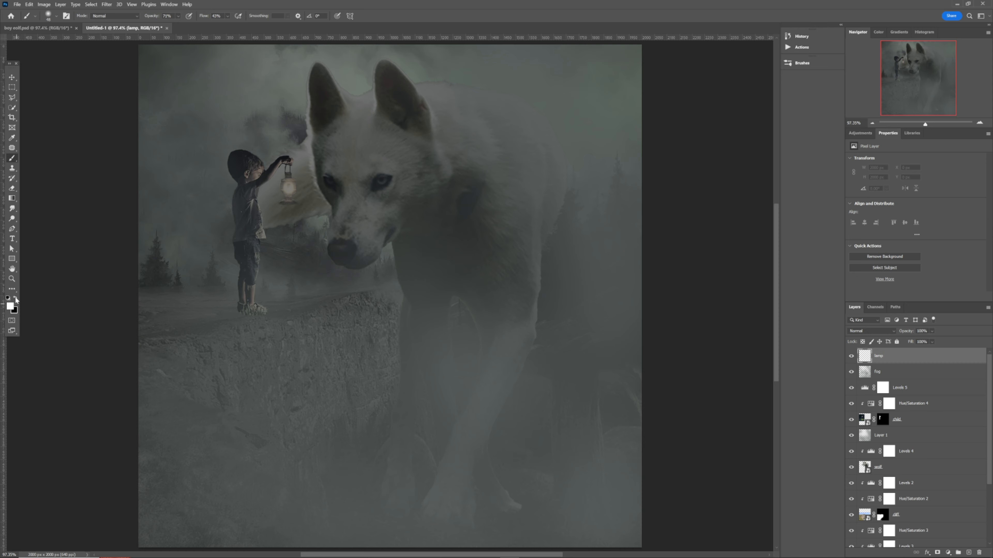
click(12, 307)
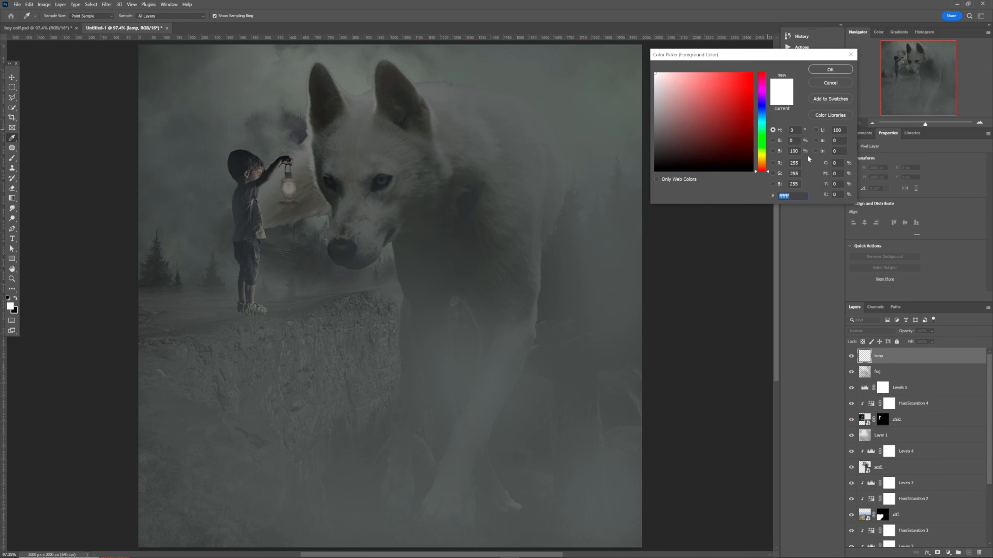
drag(760, 158, 760, 137)
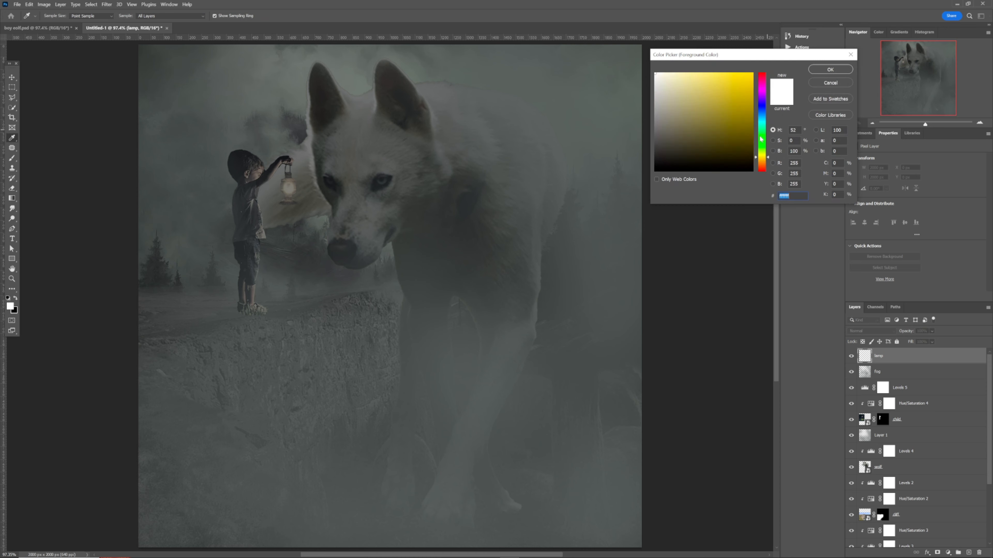
click(749, 75)
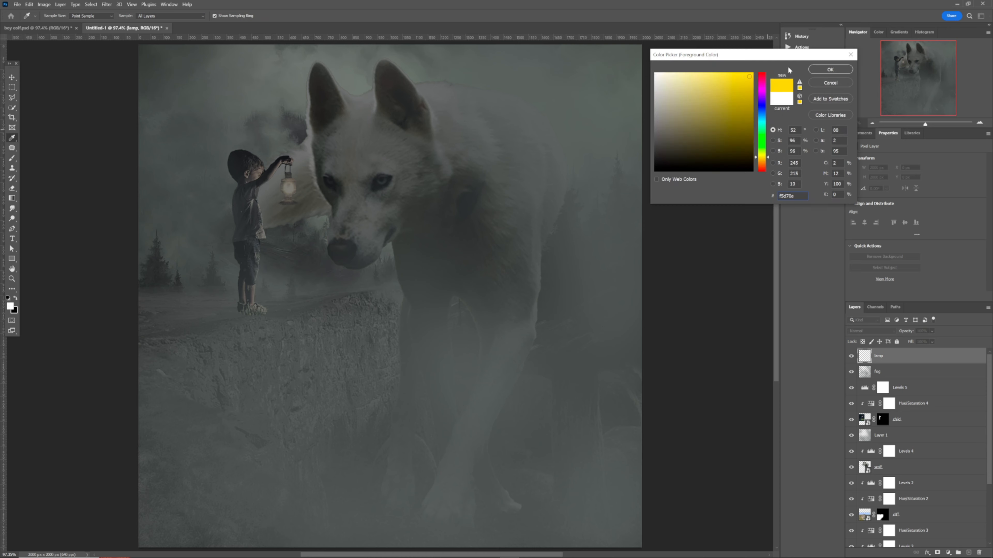
click(822, 70)
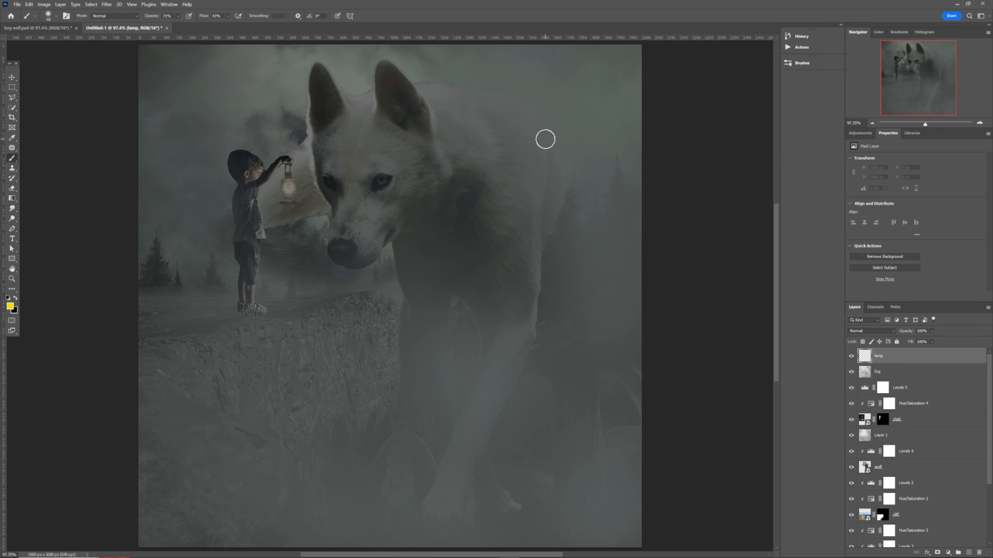
Raise the brush opacity and flow to 100% and paint a yellow dab over the lantern's bulb.
click(229, 17)
click(178, 17)
click(288, 188)
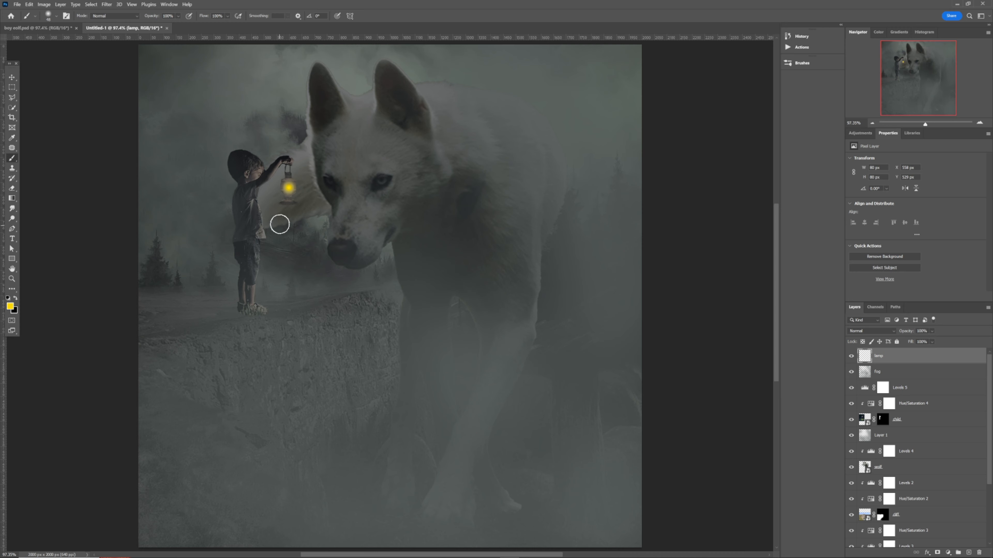
Apply a yellow Outer Glow style to the lamp layer with the spread set to 16%.
key(v)
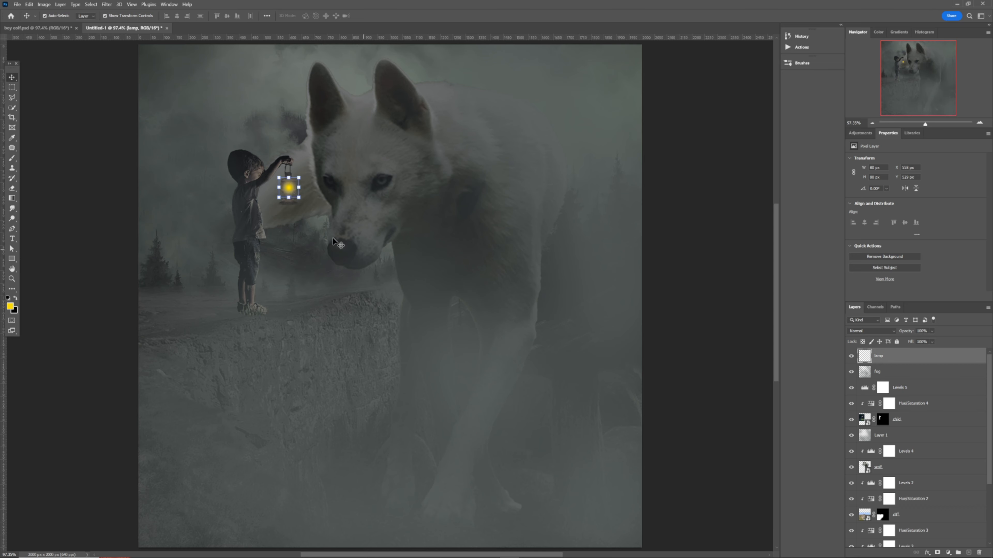
double_click(909, 361)
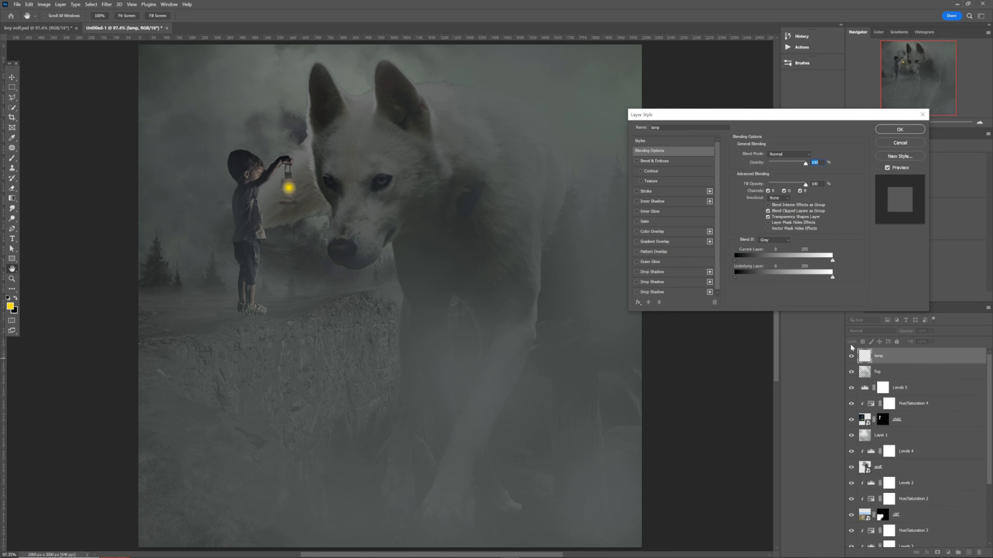
click(636, 262)
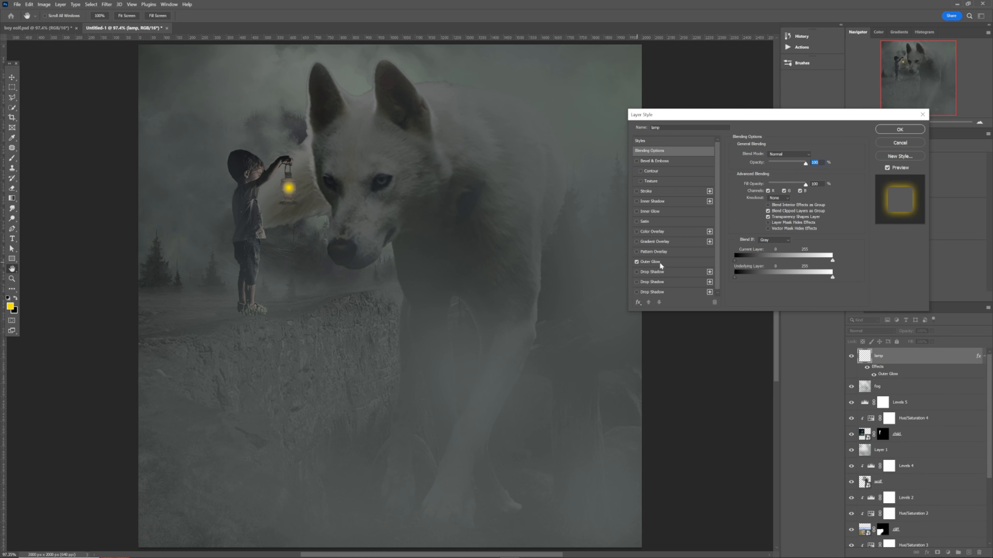
click(670, 265)
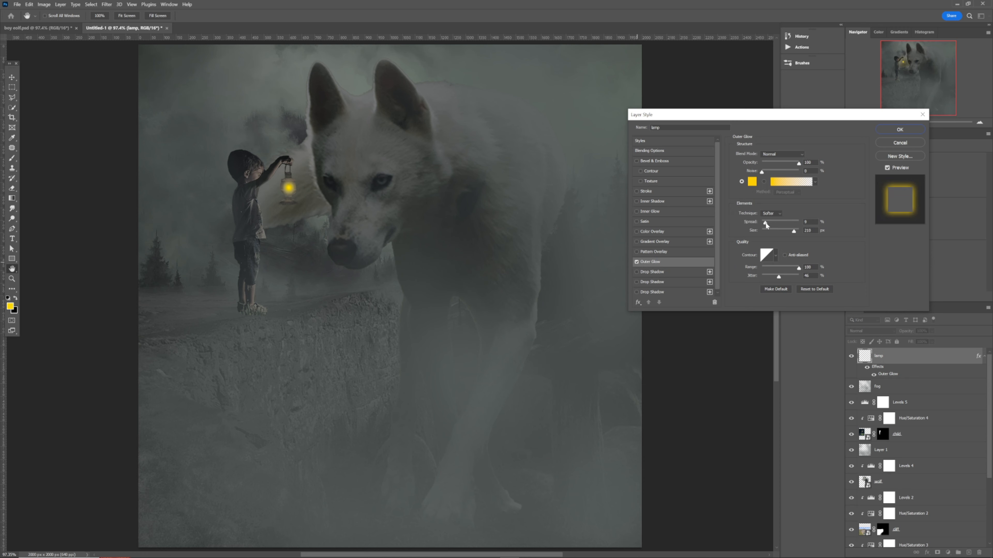
drag(766, 226, 769, 226)
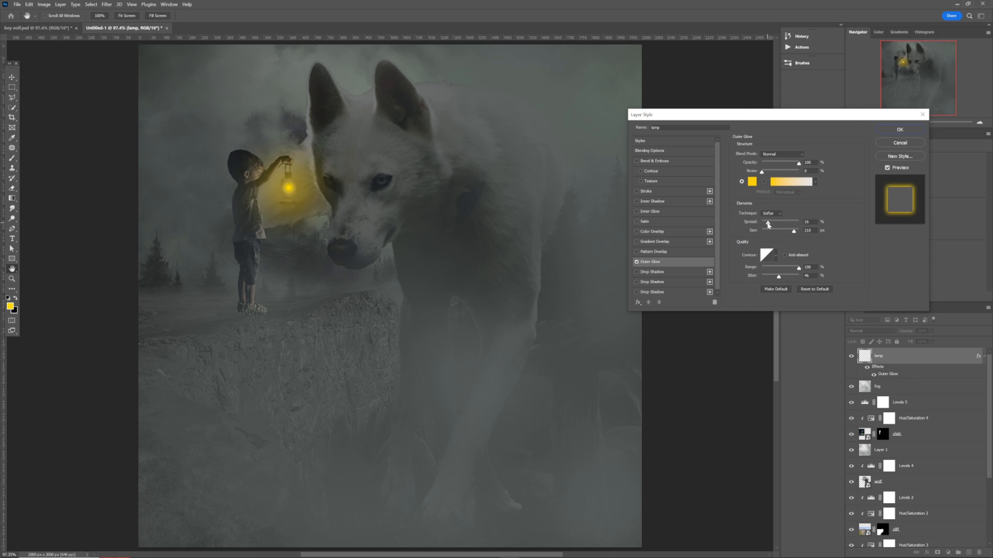
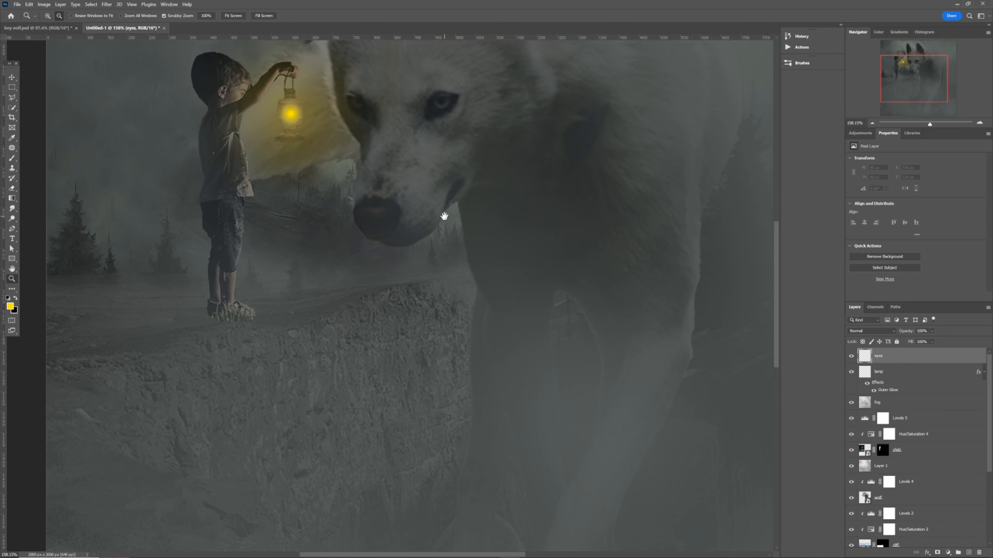
Paint small yellow dots over the wolf's pupils on the eyes layer, using a small soft brush.
drag(444, 216, 394, 313)
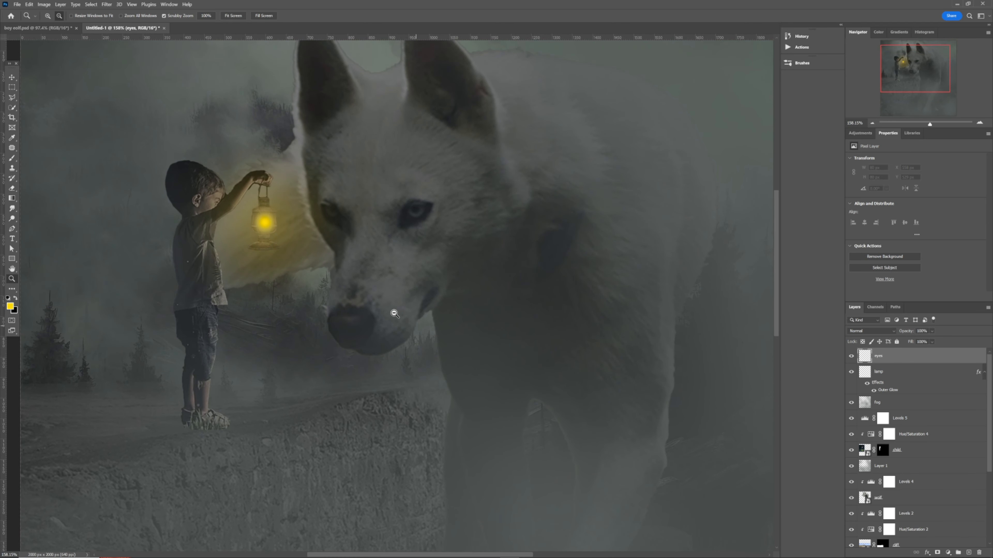
key(b)
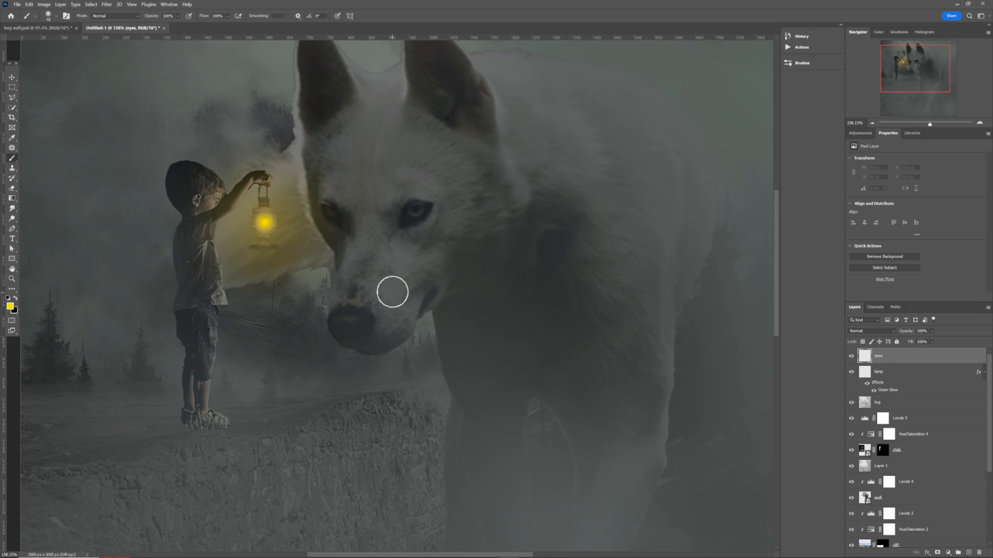
alt+right_click(393, 284)
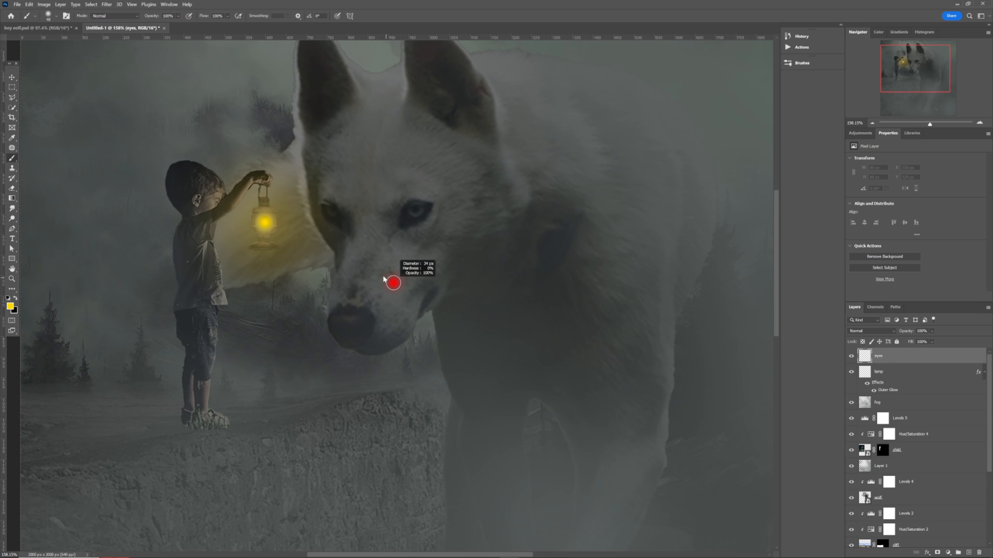
alt+right_click(393, 267)
mouse_move(392, 266)
mouse_down()
mouse_move(381, 261)
mouse_move(394, 252)
mouse_up()
alt+right_click(393, 251)
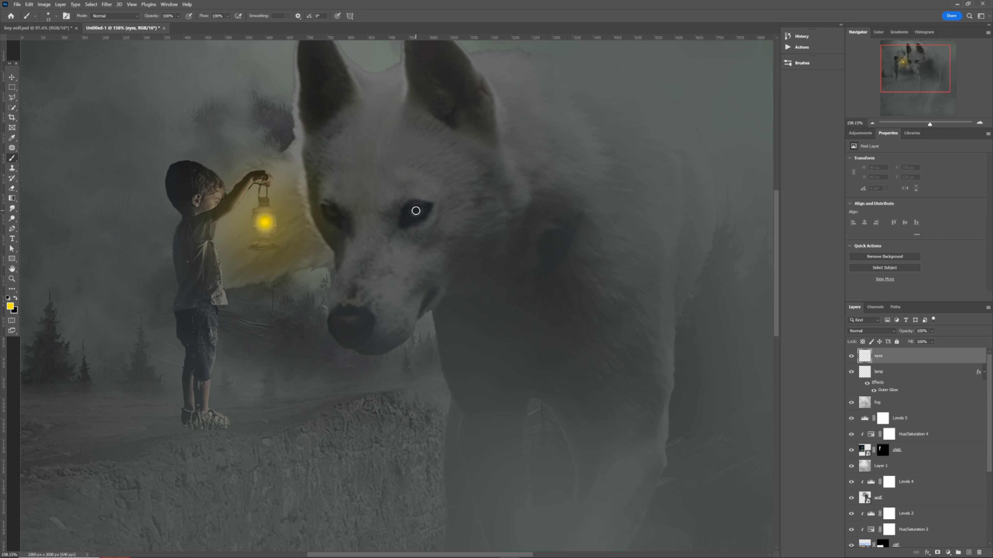
click(415, 211)
key(ctrl+z)
key(ctrl+z)
drag(392, 260, 396, 260)
click(415, 210)
key(ctrl+0)
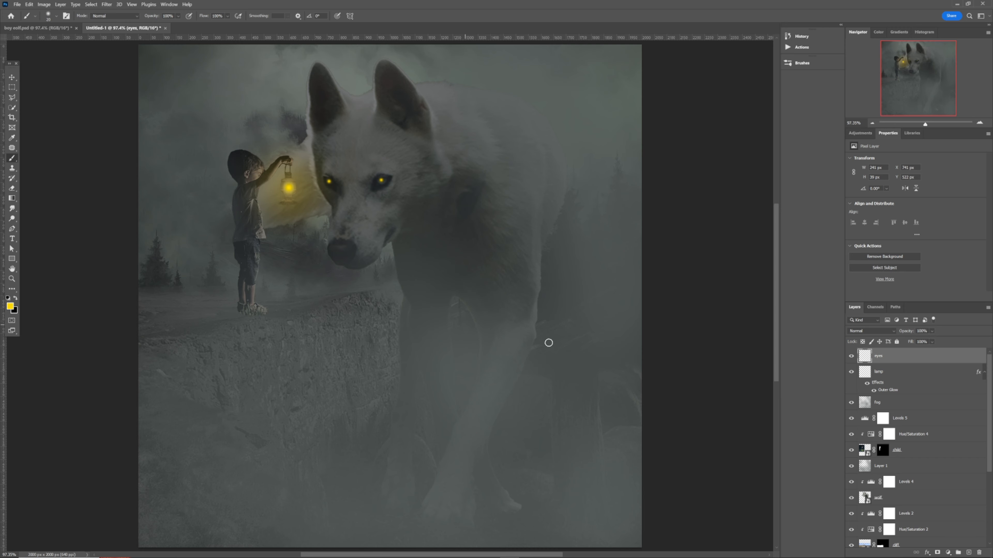
Add a Hue/Saturation adjustment above the eyes layer, colorized with Hue 47 and Saturation 52.
key(v)
click(704, 367)
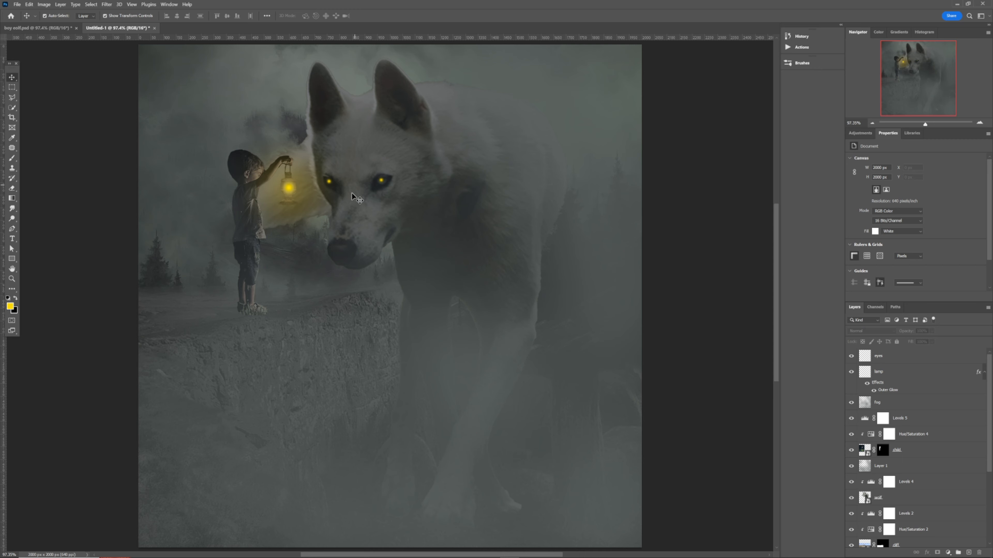
click(565, 268)
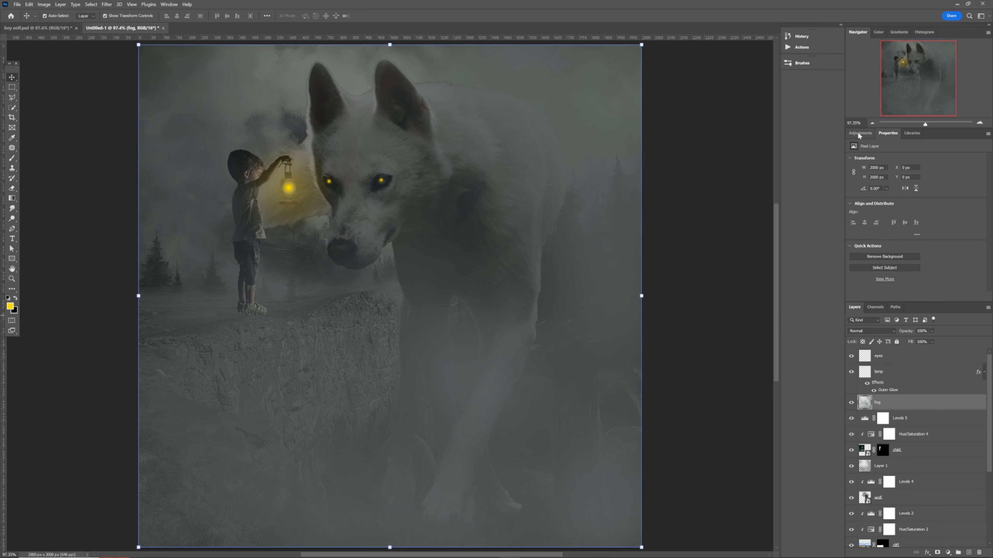
click(899, 356)
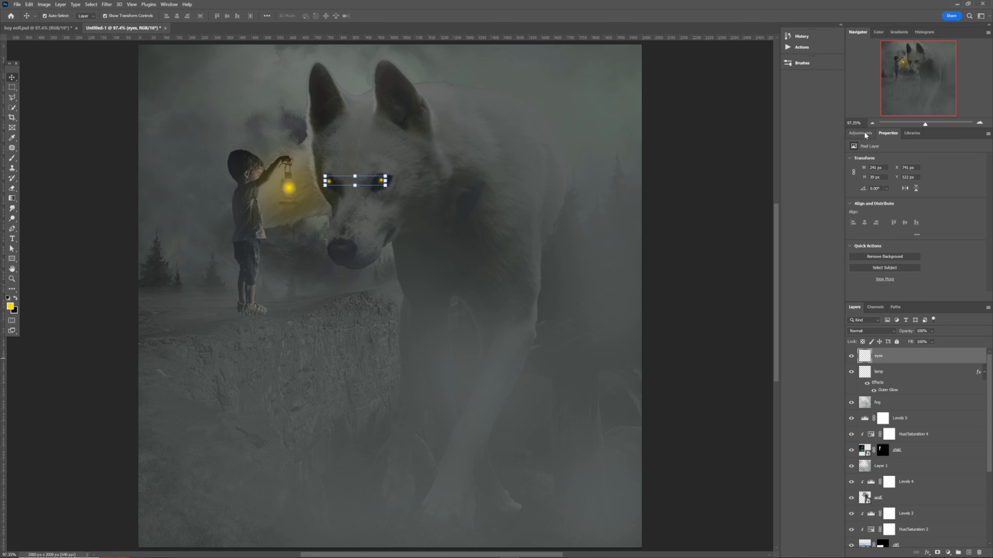
click(864, 133)
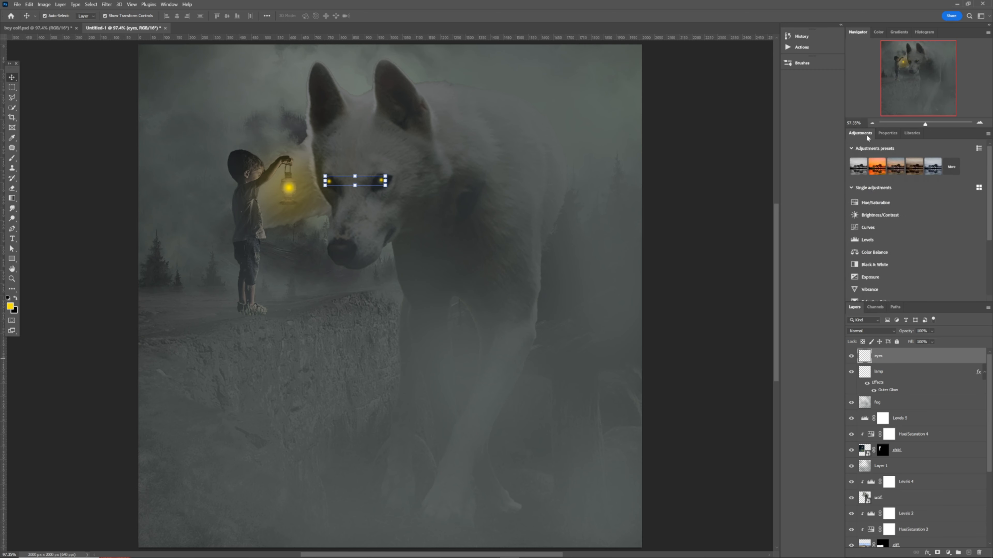
click(881, 200)
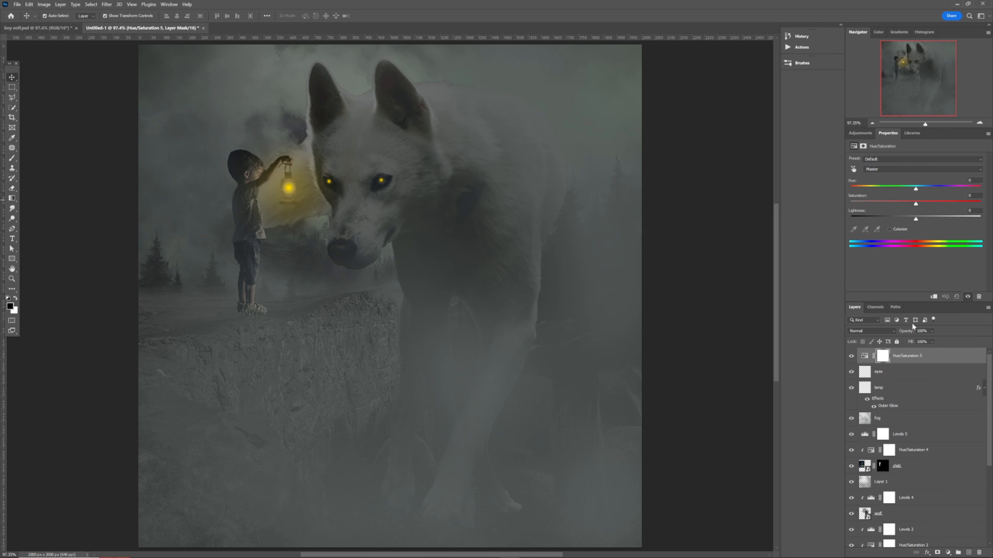
click(889, 230)
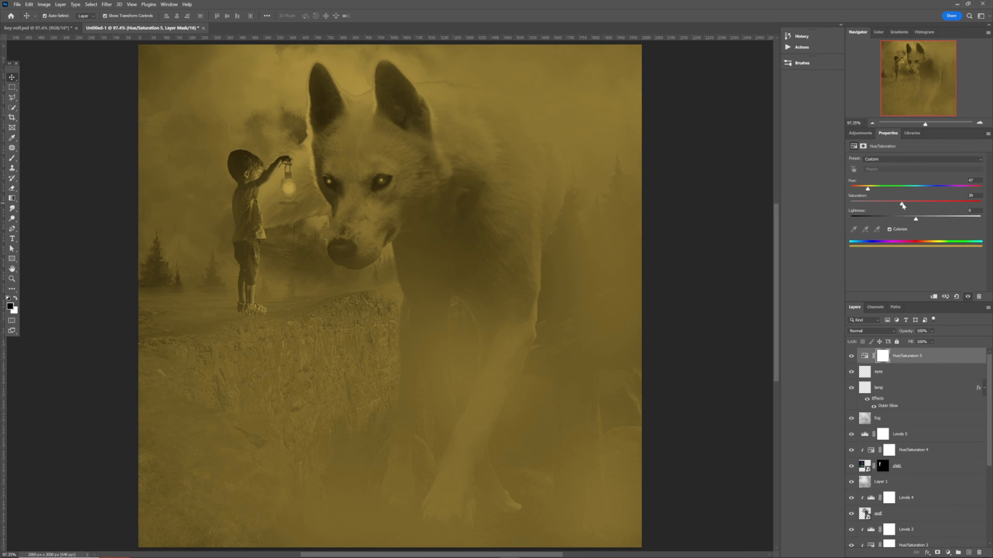
drag(902, 205, 912, 206)
Invert the new Hue/Saturation adjustment's layer mask to black.
click(940, 355)
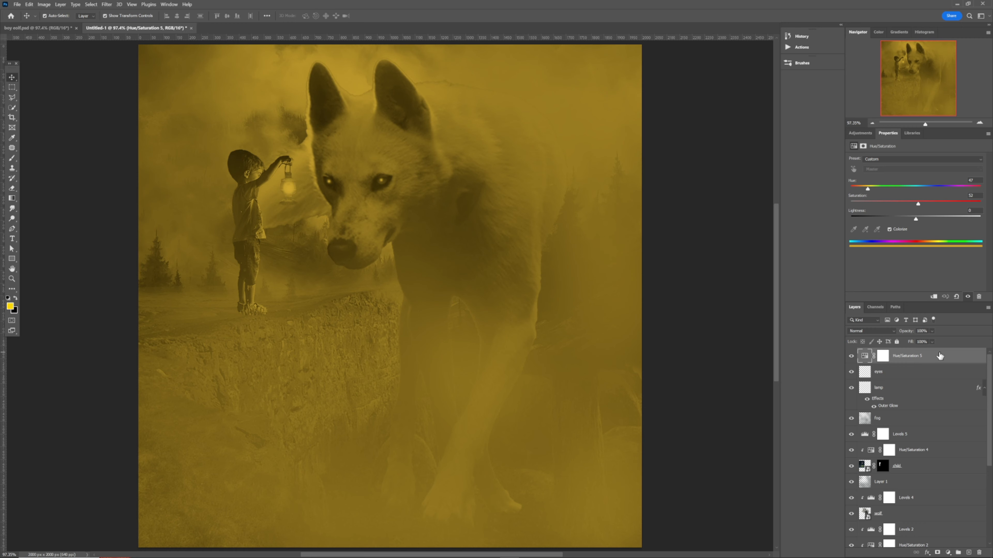
click(884, 357)
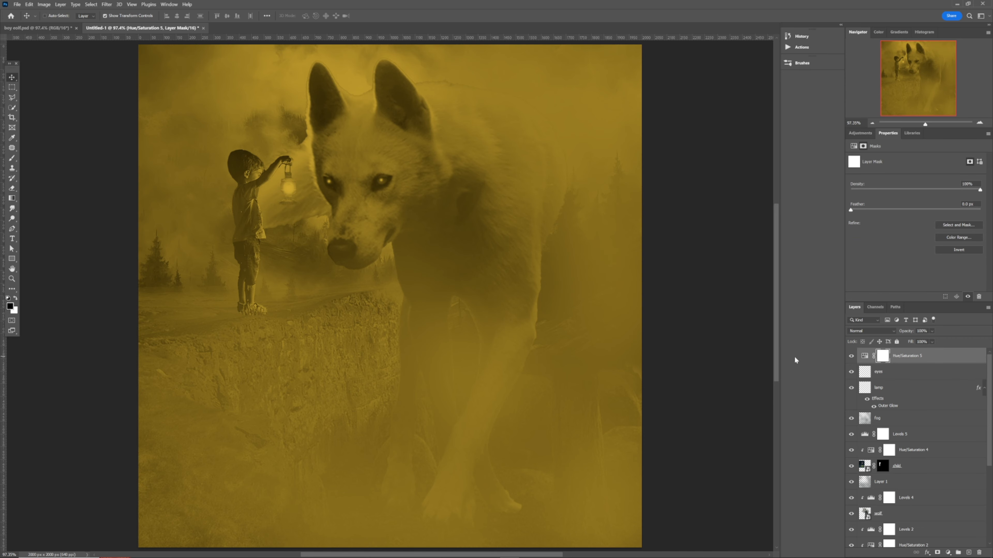
key(ctrl+i)
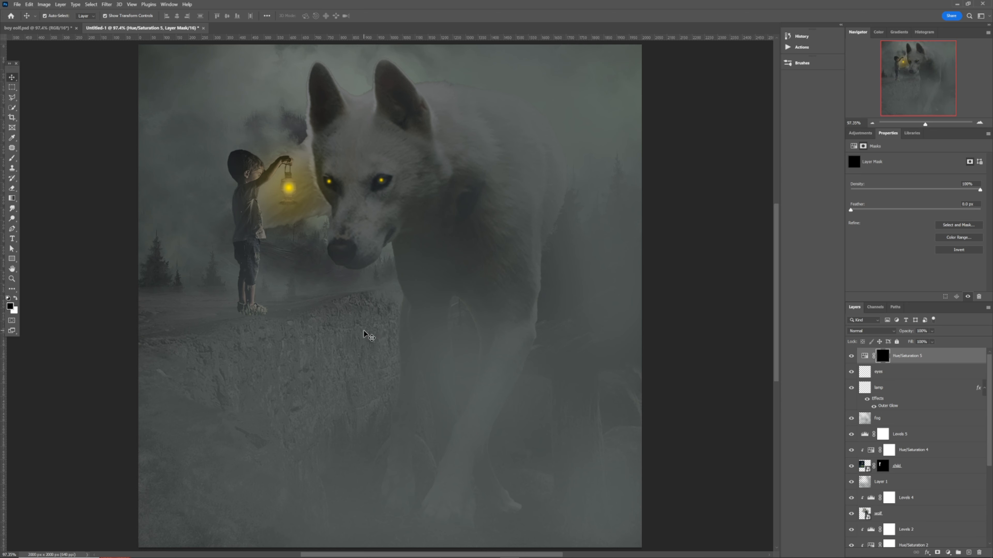
Switch to a larger white brush and try painting yellow light on the mask around the boy's feet.
key(b)
drag(286, 309, 308, 311)
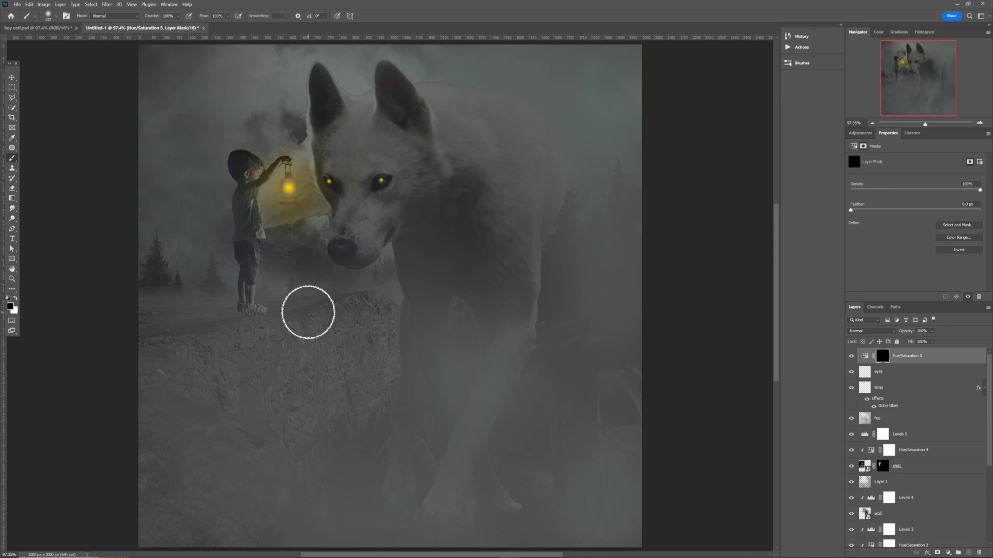
click(16, 299)
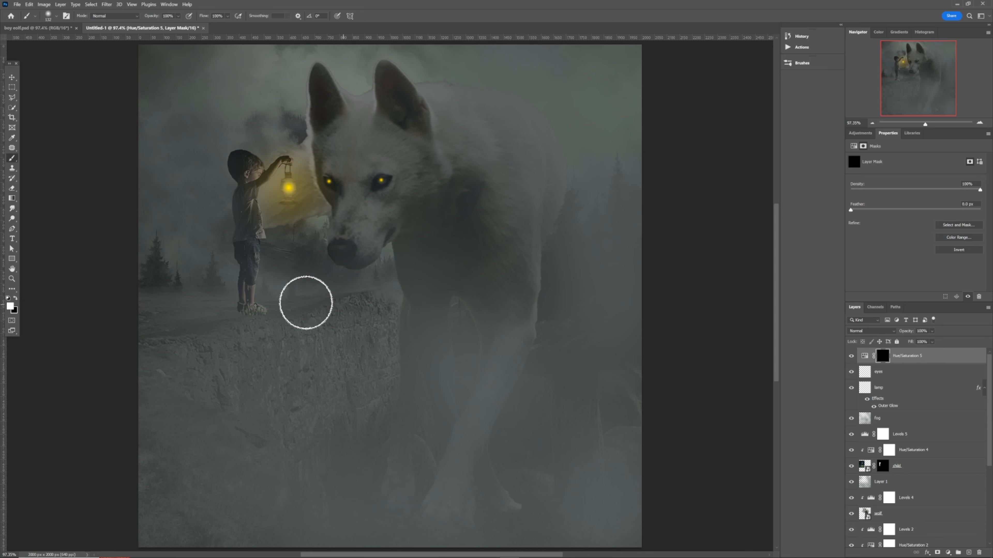
mouse_move(279, 307)
mouse_down()
mouse_move(317, 297)
mouse_move(251, 310)
mouse_move(242, 301)
mouse_move(234, 312)
mouse_move(257, 297)
mouse_move(324, 294)
mouse_up()
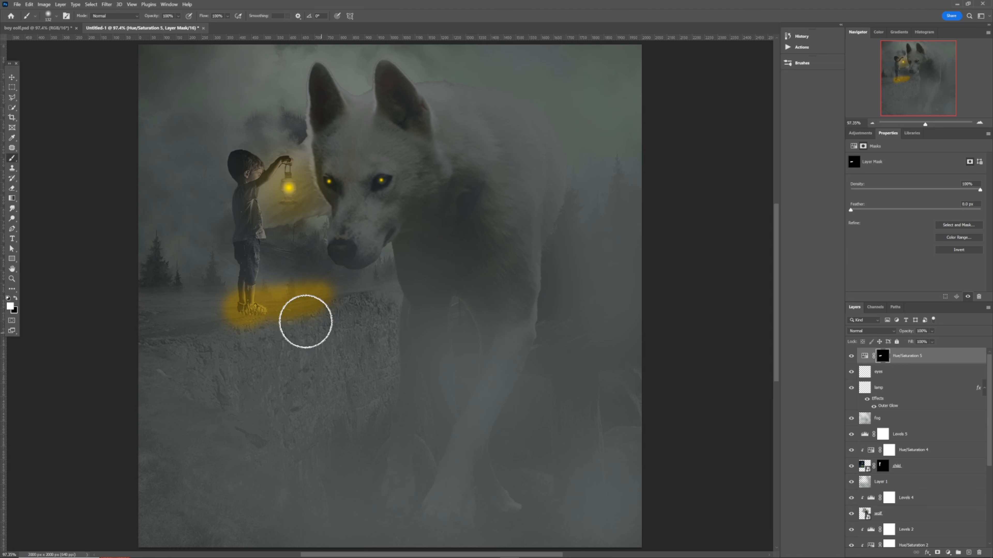
key(ctrl+z)
Lower the brush opacity and flow and paint softer yellow light on the adjustment mask around the boy's feet.
click(178, 16)
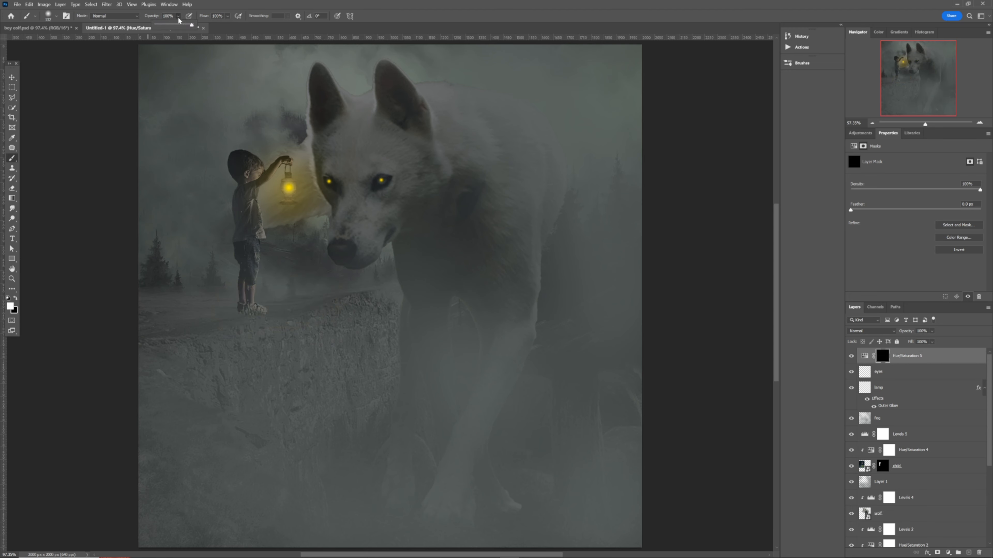
click(229, 16)
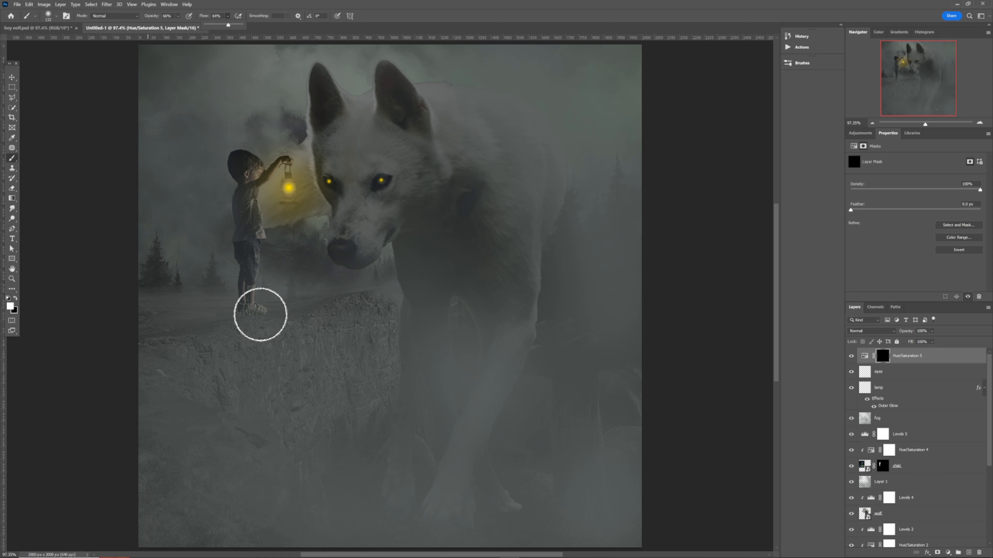
mouse_move(262, 315)
mouse_down()
mouse_move(308, 295)
mouse_move(239, 300)
mouse_move(245, 312)
mouse_move(266, 313)
mouse_move(329, 295)
mouse_up()
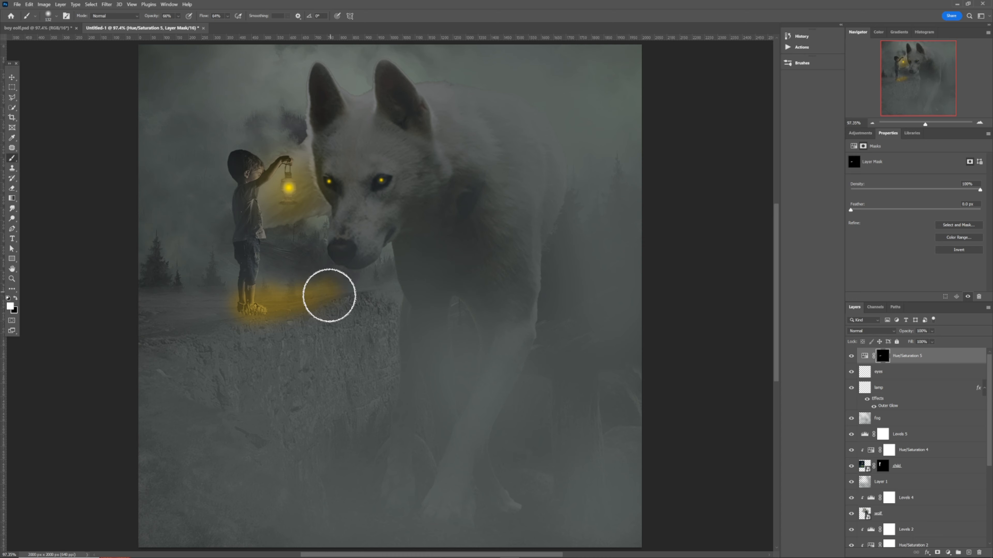
Trim and soften the edges of the yellow ground light on the mask with a black brush at reduced flow.
click(16, 298)
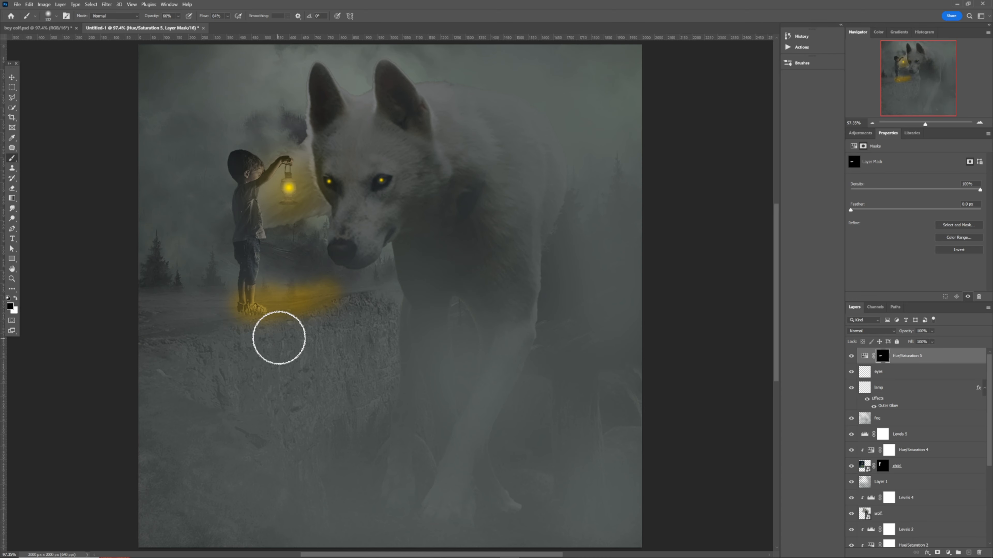
click(227, 16)
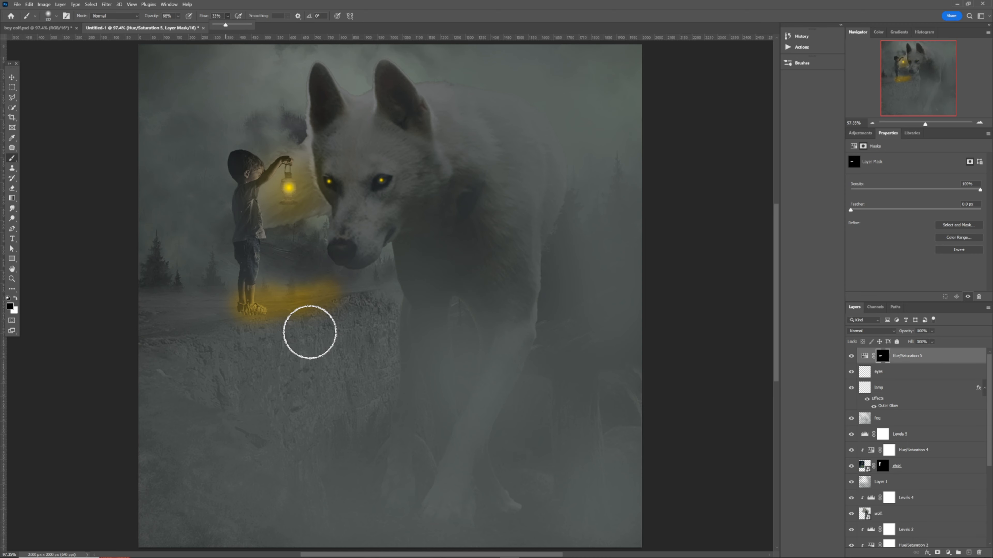
mouse_move(307, 323)
mouse_down()
mouse_move(343, 297)
mouse_move(335, 281)
mouse_move(316, 319)
mouse_move(253, 329)
mouse_move(234, 327)
mouse_move(214, 287)
mouse_move(266, 270)
mouse_move(271, 277)
mouse_move(244, 280)
mouse_move(326, 284)
mouse_move(352, 299)
mouse_move(316, 286)
mouse_move(336, 284)
mouse_move(320, 269)
mouse_move(231, 277)
mouse_move(358, 285)
mouse_move(318, 305)
mouse_move(329, 306)
mouse_move(326, 317)
mouse_move(257, 326)
mouse_move(351, 311)
mouse_move(252, 324)
mouse_move(324, 326)
mouse_up()
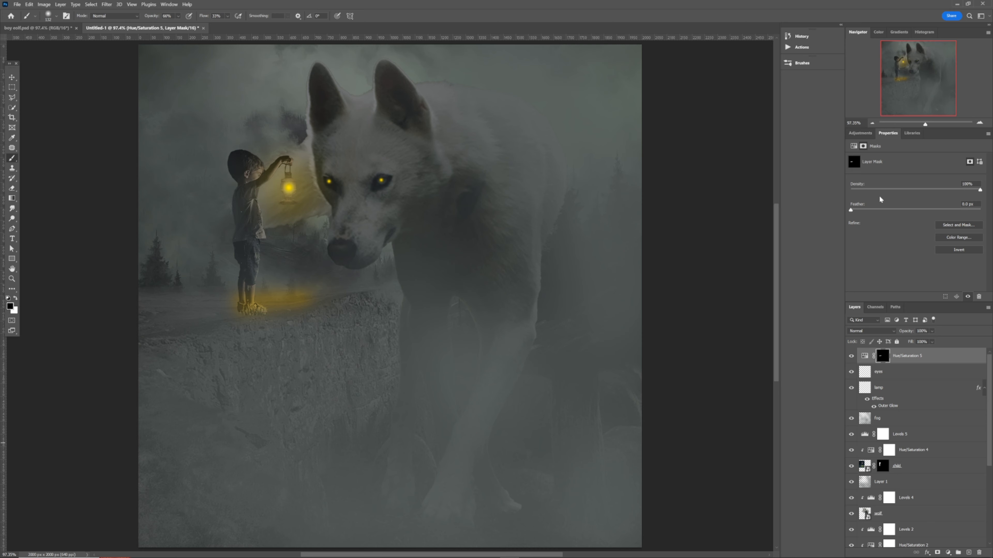
Add another Hue/Saturation adjustment at the top of the stack, colorized with Hue 45 and Saturation 53.
click(860, 133)
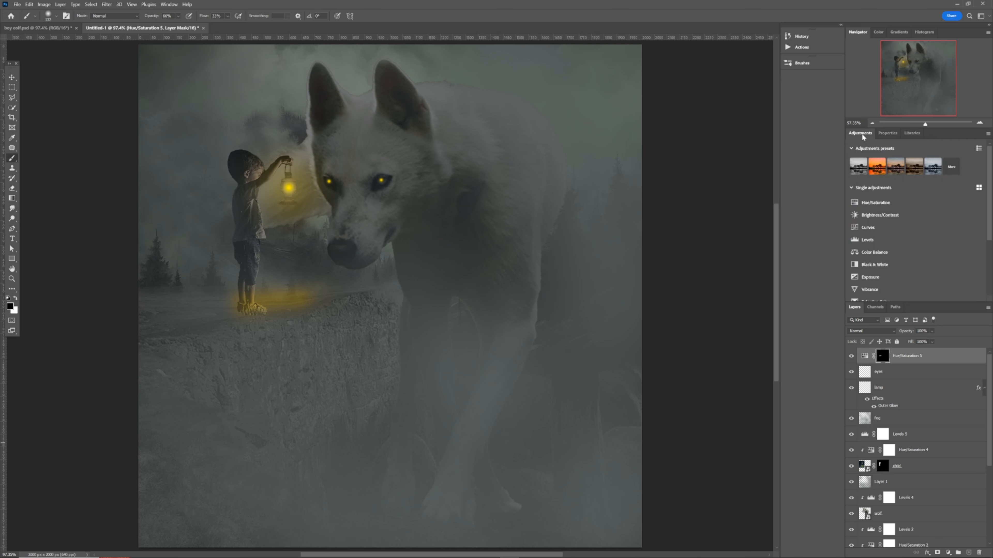
click(875, 202)
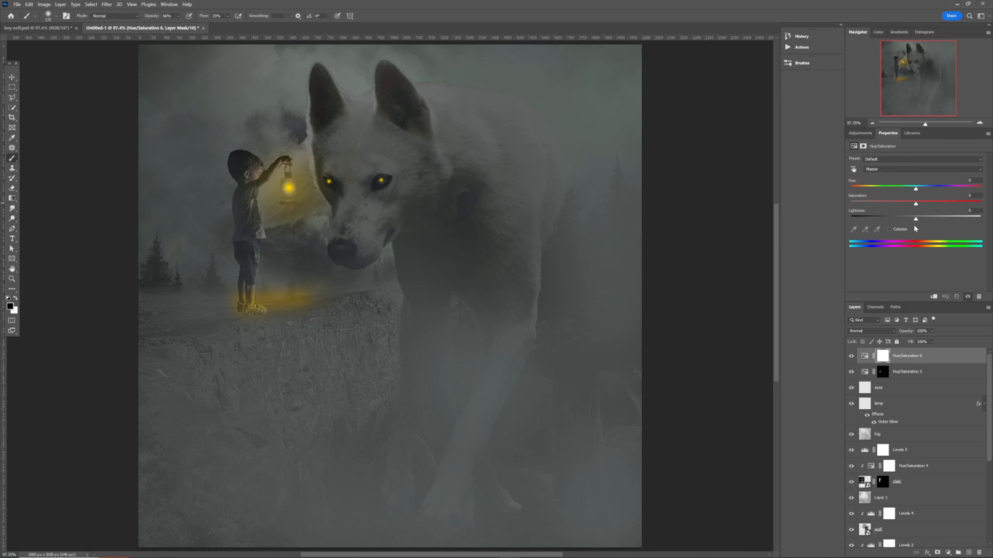
click(890, 229)
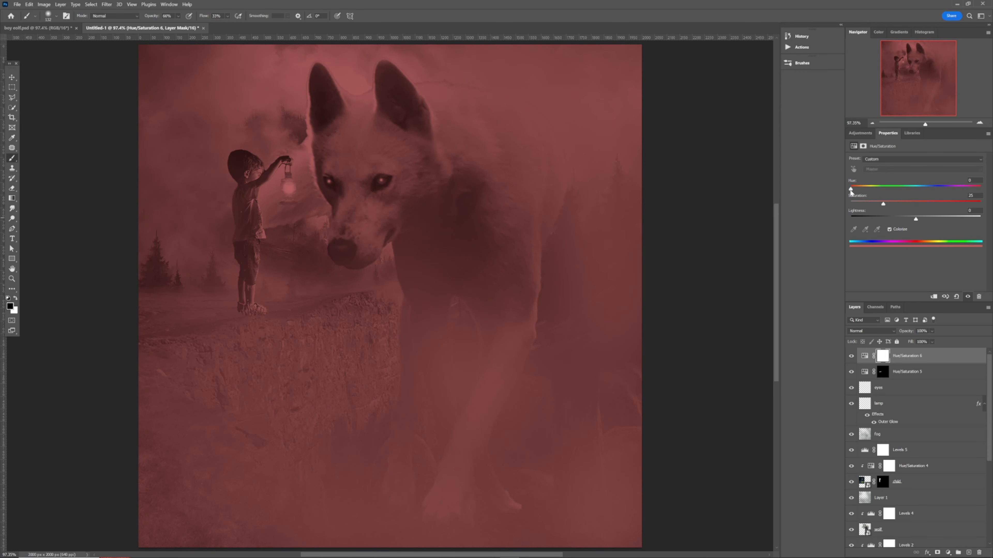
drag(851, 191, 861, 191)
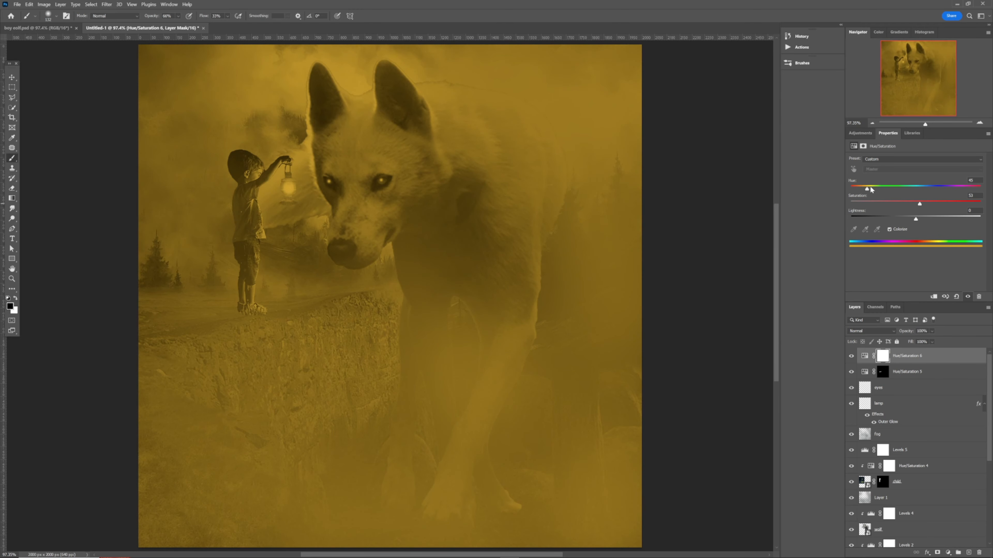
drag(868, 189, 866, 190)
Invert the new adjustment's mask to black and paint yellow light over the boy's face with a white brush.
click(882, 358)
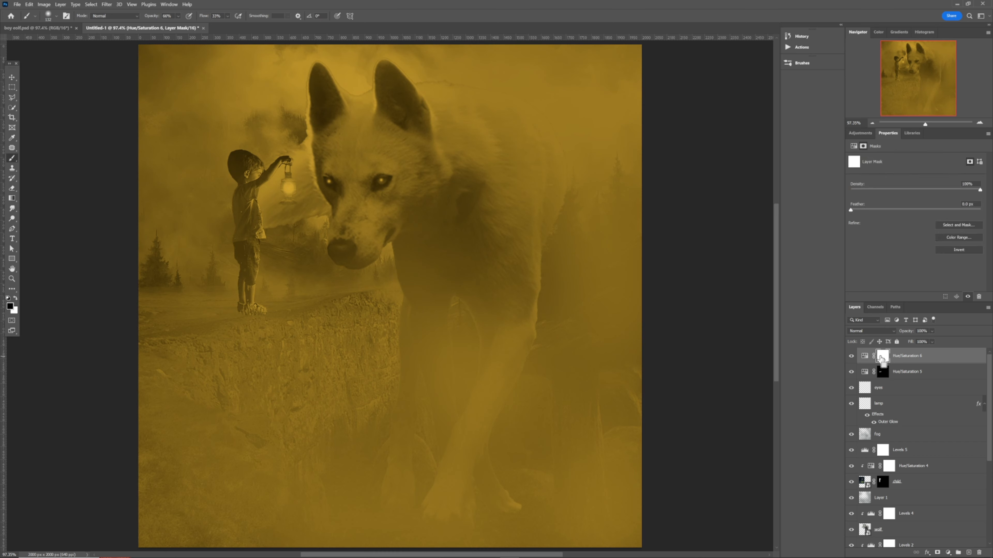
key(ctrl+i)
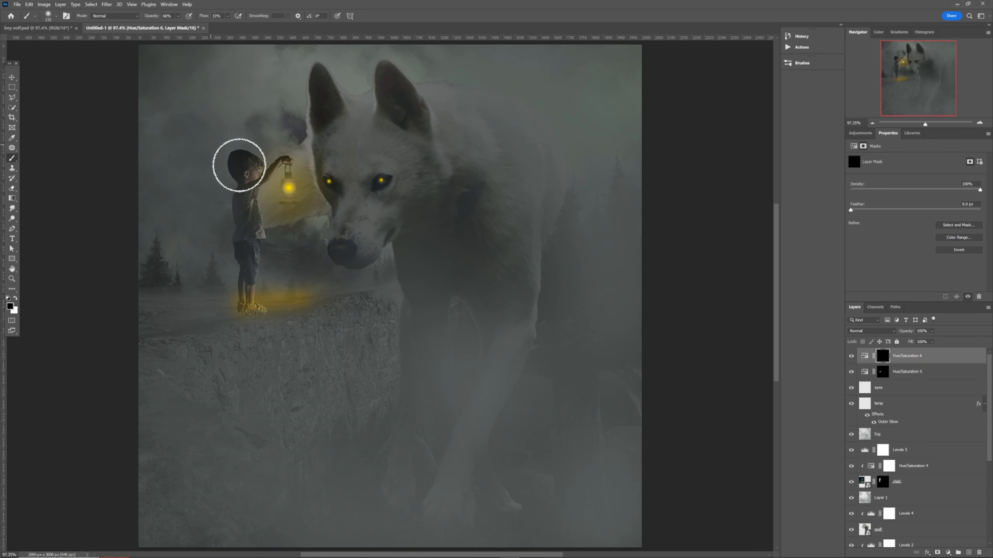
mouse_move(239, 165)
mouse_down()
mouse_move(264, 190)
mouse_move(257, 179)
mouse_up()
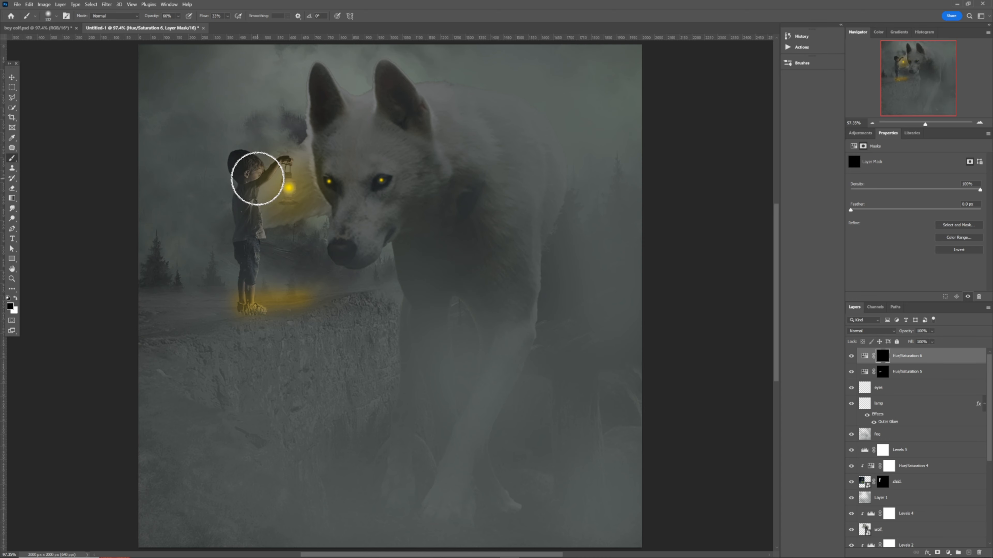
click(16, 299)
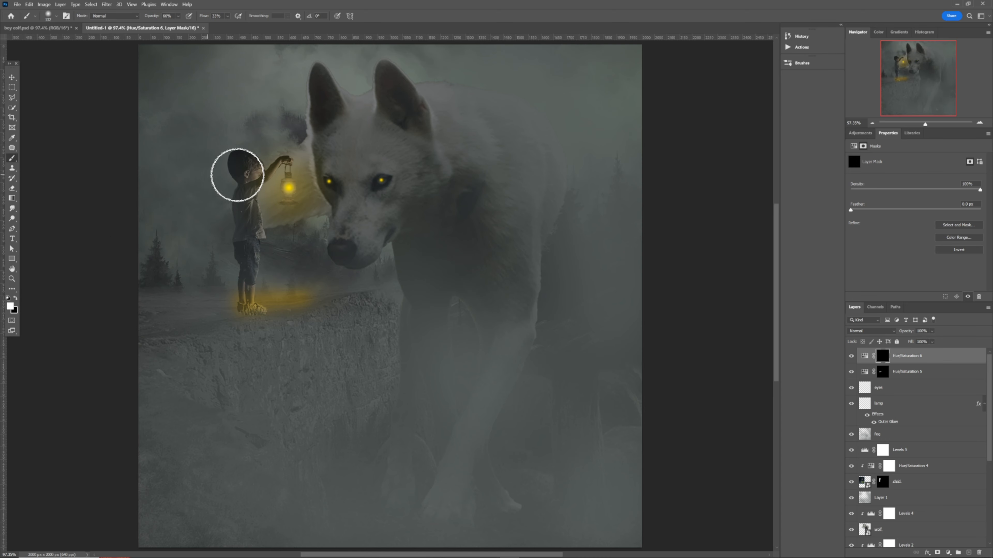
mouse_move(254, 175)
mouse_down()
mouse_move(253, 186)
mouse_move(252, 157)
mouse_up()
Add a third light Hue/Saturation adjustment at the top of the stack, colorized with Hue 44 and Saturation 54.
click(969, 553)
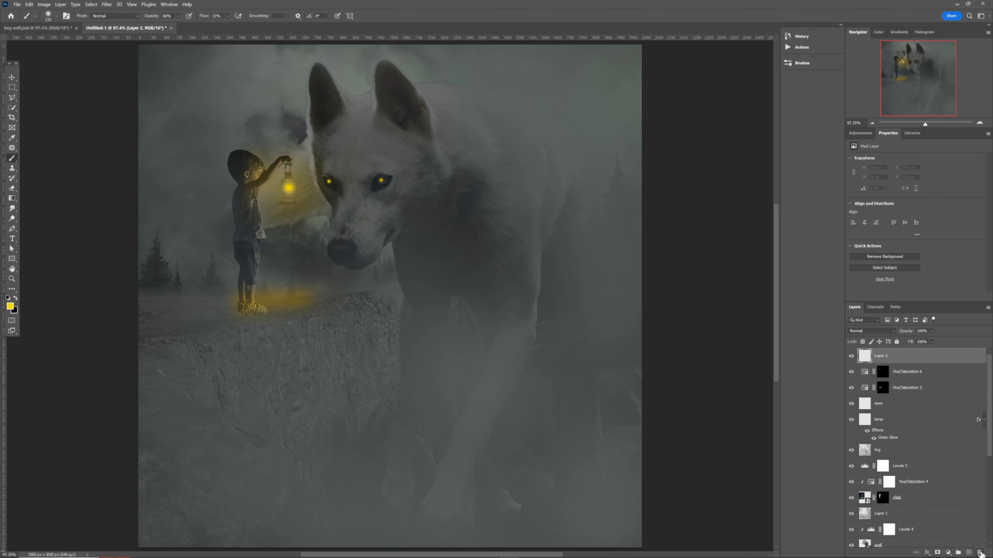
click(979, 552)
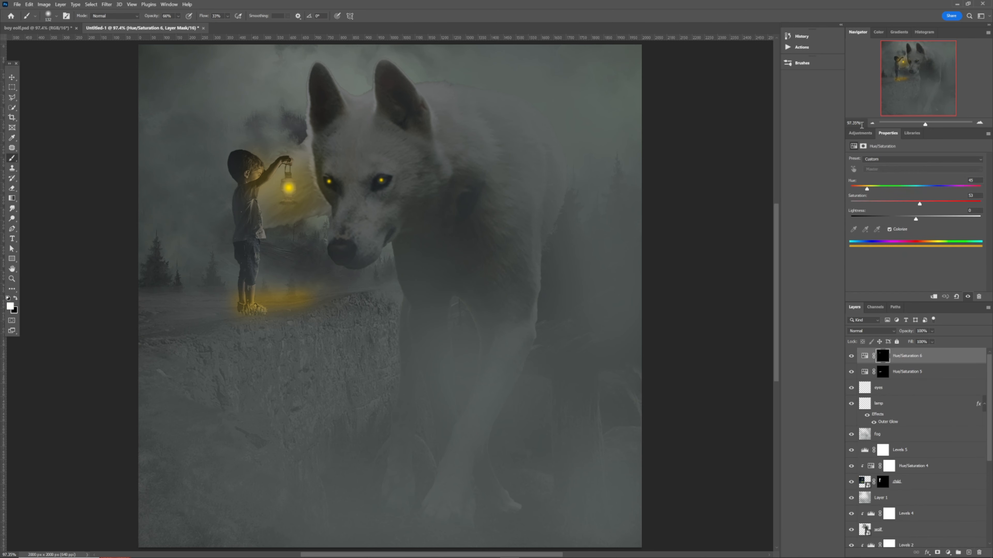
click(860, 132)
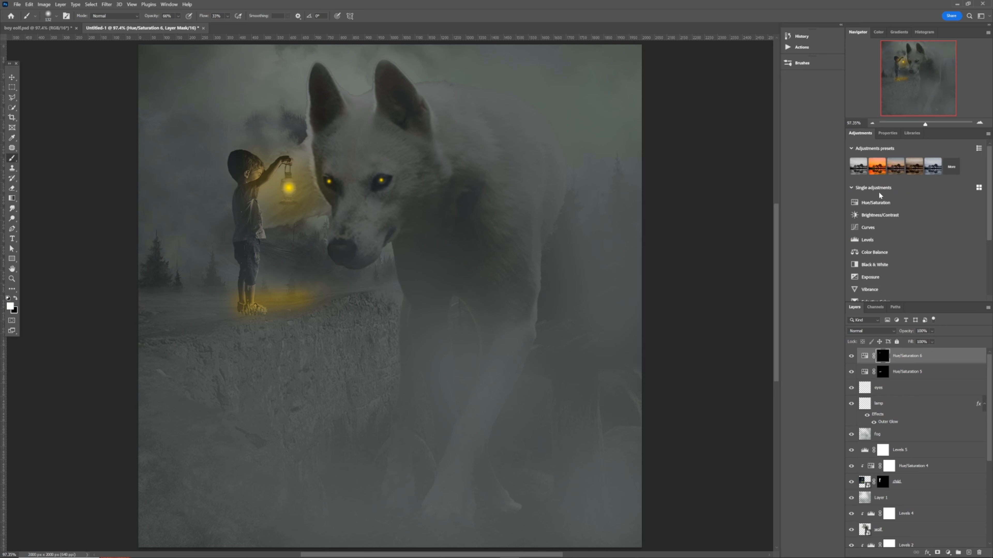
click(881, 204)
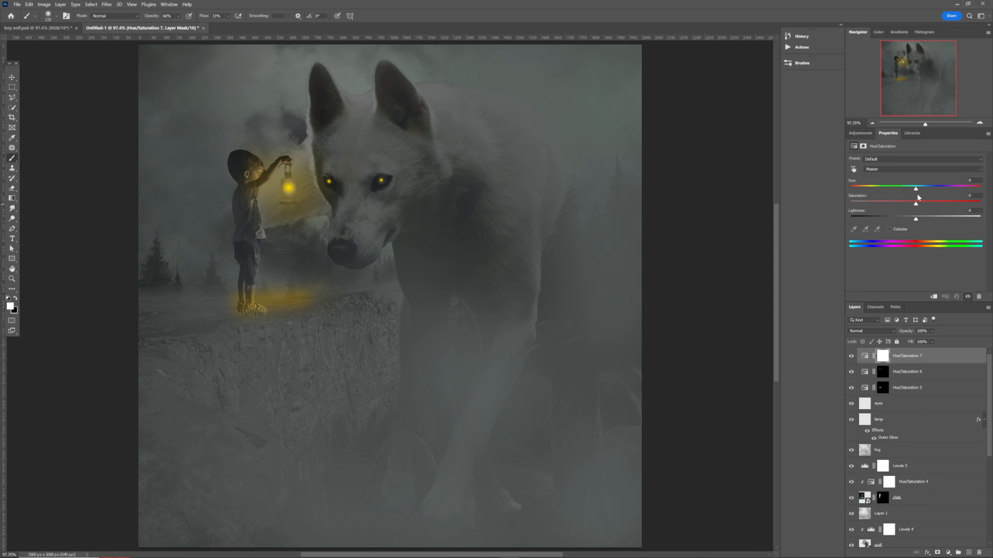
drag(915, 189, 871, 191)
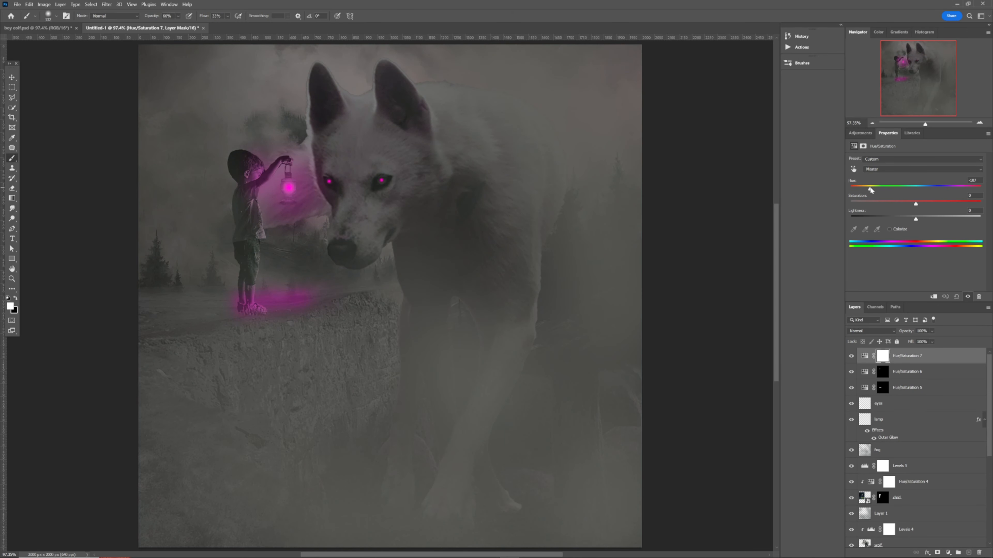
click(889, 230)
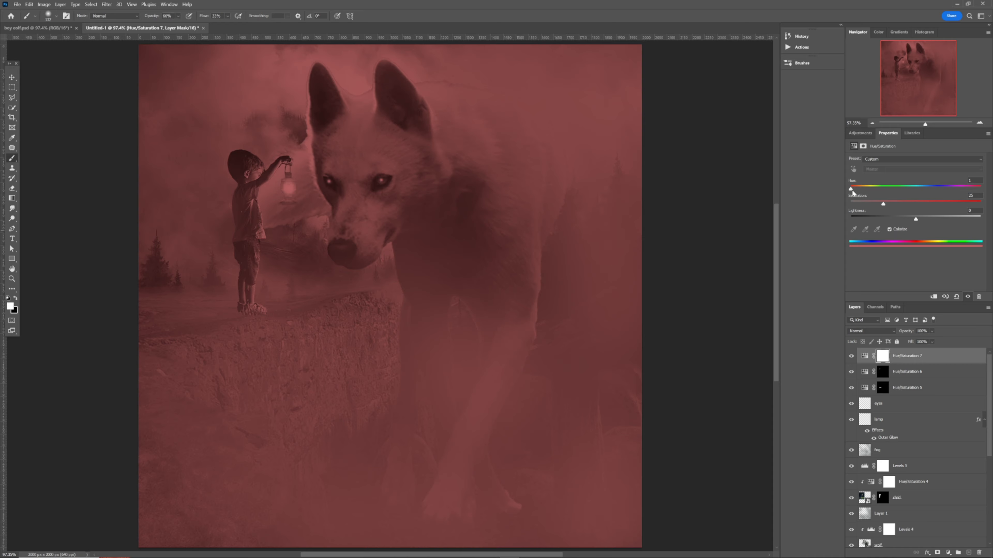
drag(852, 191, 863, 192)
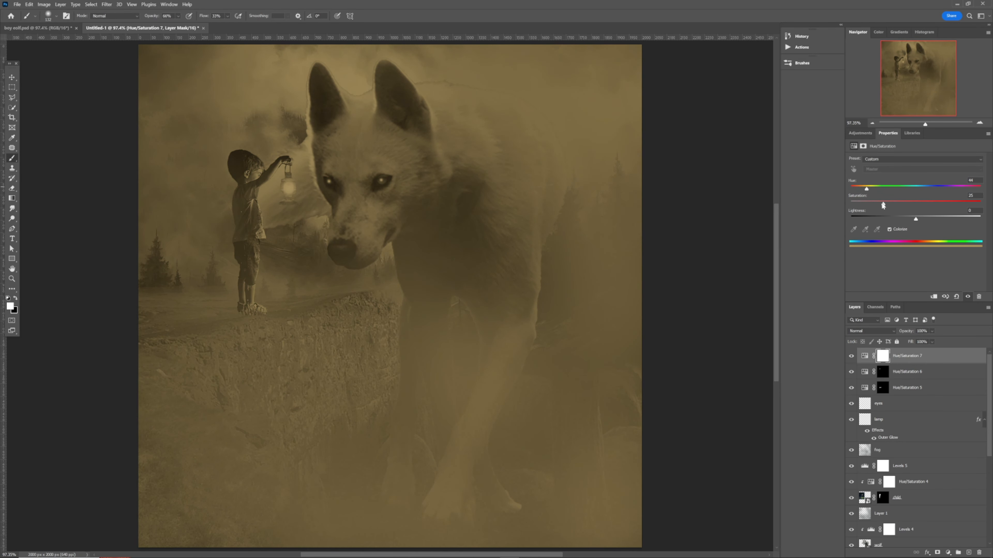
drag(883, 204, 915, 203)
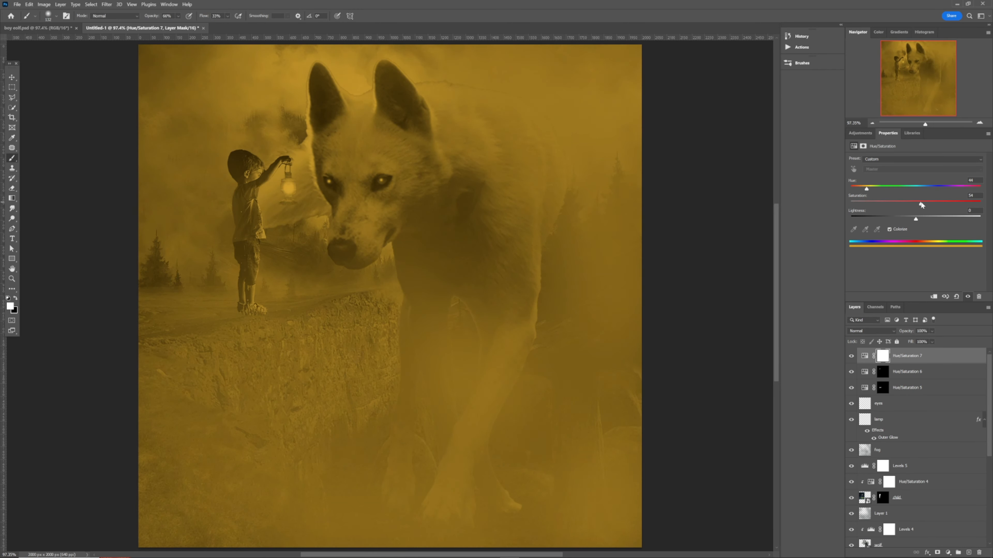
Invert the layer mask of the topmost Hue/Saturation adjustment to black.
click(884, 356)
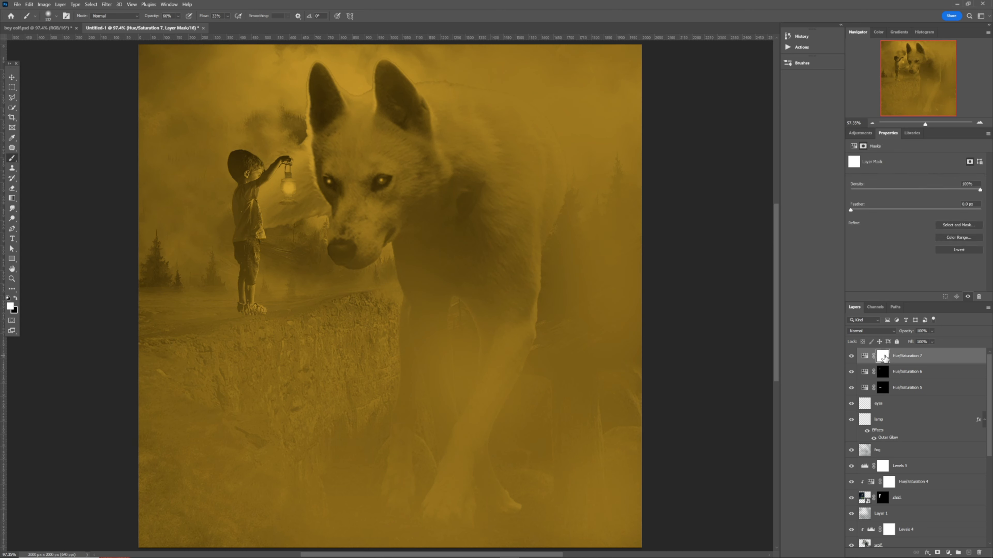
drag(884, 356, 885, 359)
key(ctrl+i)
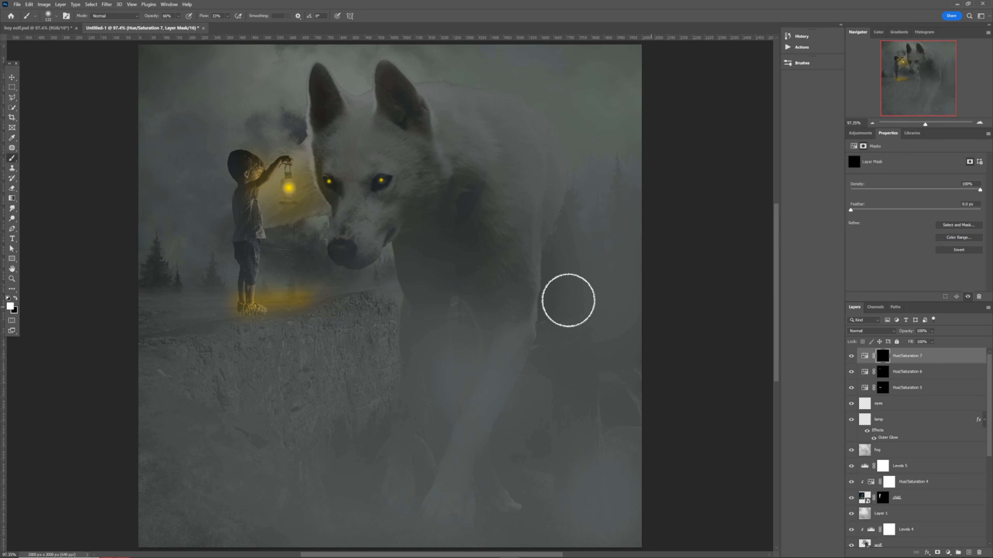
Paint faint yellow light over the wolf's muzzle with a lower-opacity white brush, and trim it beside the eye with black.
click(178, 16)
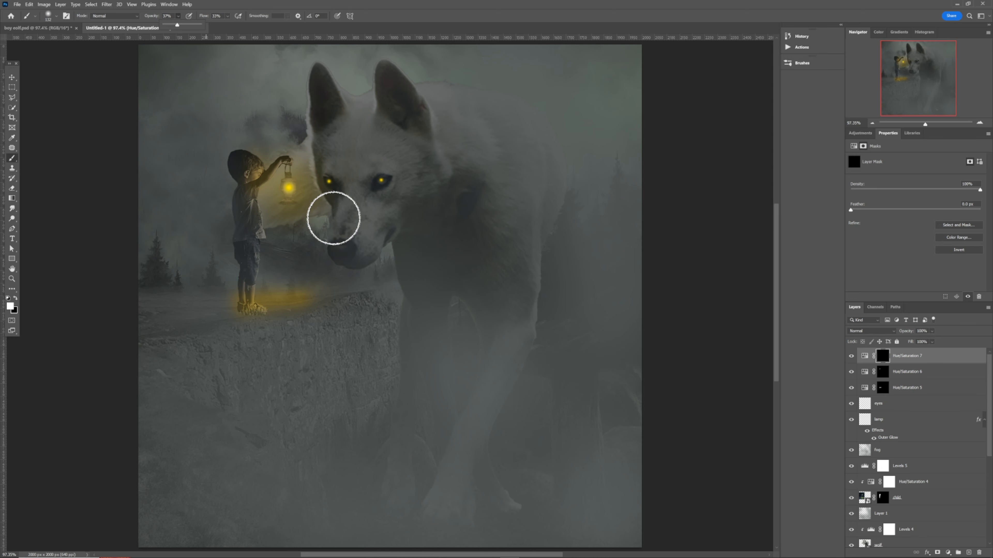
mouse_move(335, 218)
mouse_down()
mouse_move(354, 206)
mouse_move(350, 183)
mouse_move(331, 226)
mouse_move(337, 246)
mouse_move(351, 244)
mouse_move(346, 232)
mouse_move(365, 215)
mouse_move(350, 175)
mouse_move(327, 166)
mouse_move(343, 204)
mouse_up()
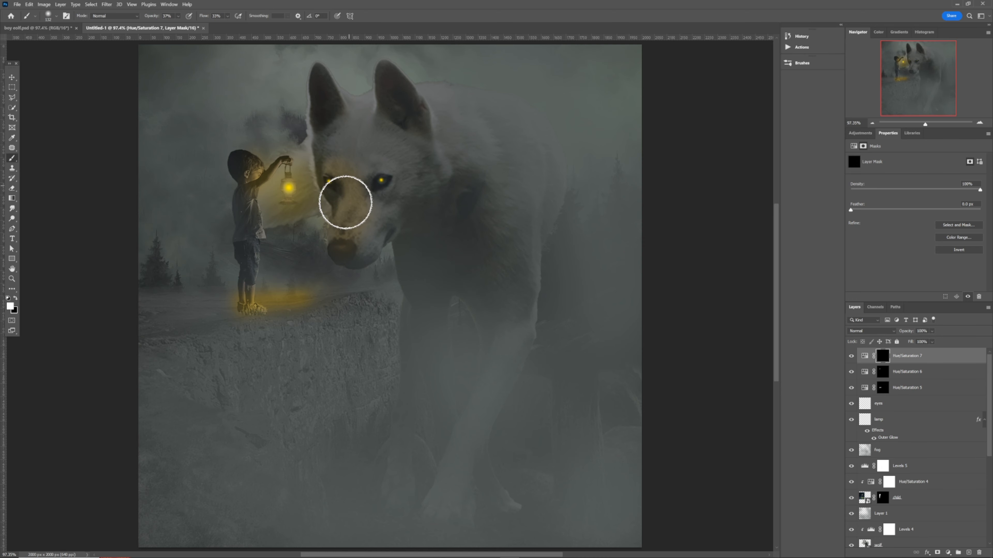
mouse_move(326, 290)
mouse_down()
mouse_move(348, 298)
mouse_move(373, 187)
mouse_move(363, 235)
mouse_up()
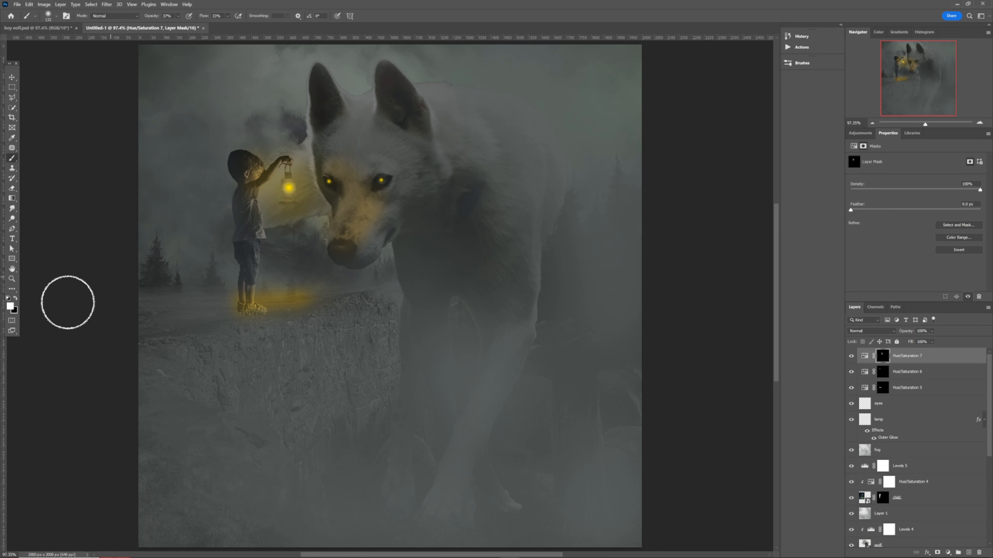
key(x)
mouse_move(376, 211)
mouse_down()
mouse_move(364, 164)
mouse_move(334, 149)
mouse_move(392, 178)
mouse_up()
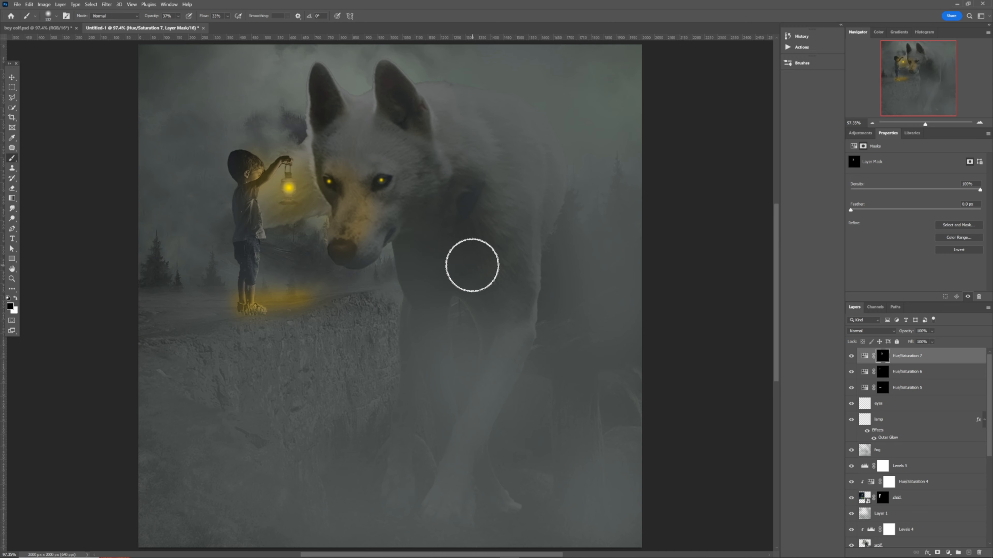
Add a Levels adjustment directly above the wolf layer.
key(v)
click(501, 258)
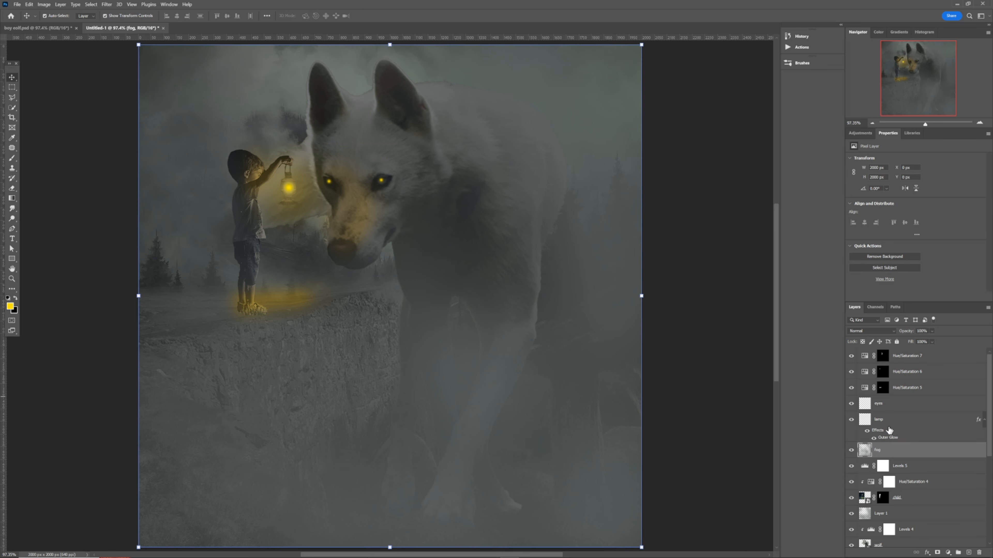
scroll(916, 451, down, 1)
scroll(918, 457, down, 2)
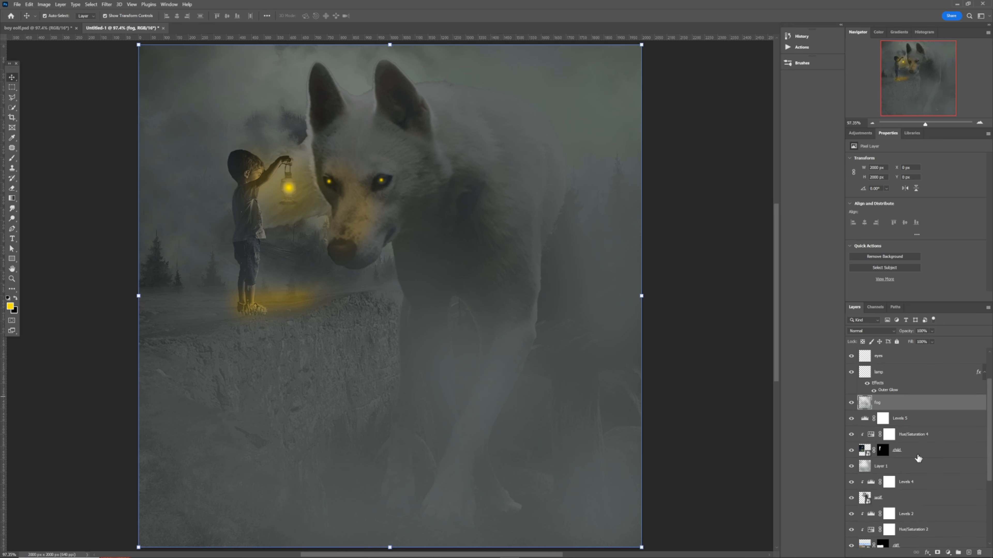
click(907, 501)
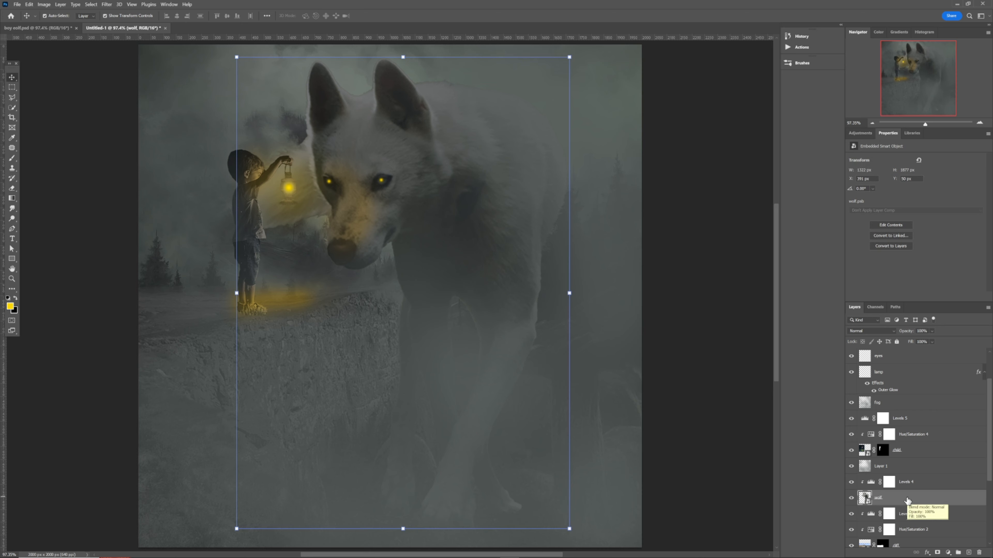
click(859, 133)
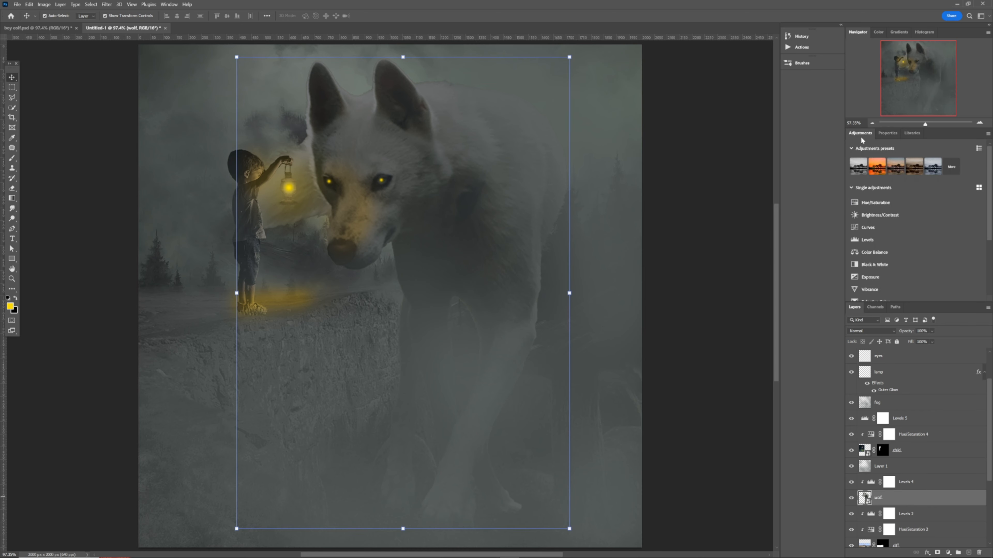
click(873, 240)
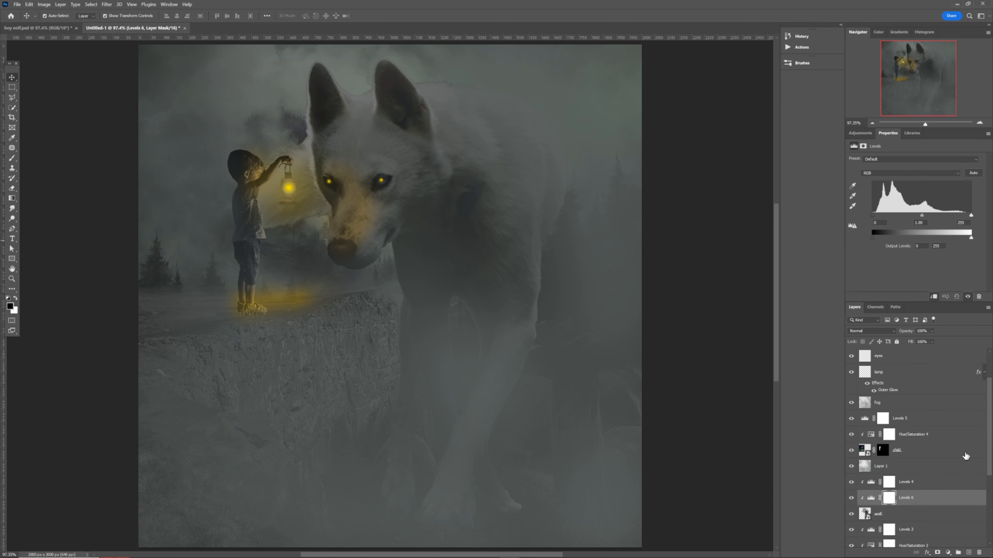
Clip the new Levels adjustment to the wolf layer and darken the wolf by lowering the white output level to about 116.
click(934, 298)
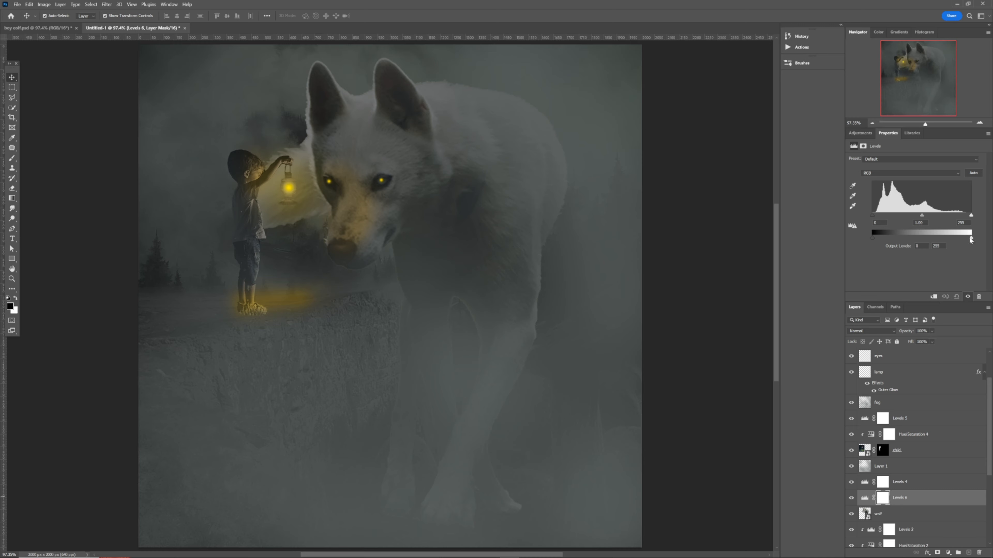
mouse_move(958, 239)
mouse_down()
mouse_move(905, 246)
mouse_move(977, 242)
mouse_up()
click(933, 297)
drag(968, 239, 914, 246)
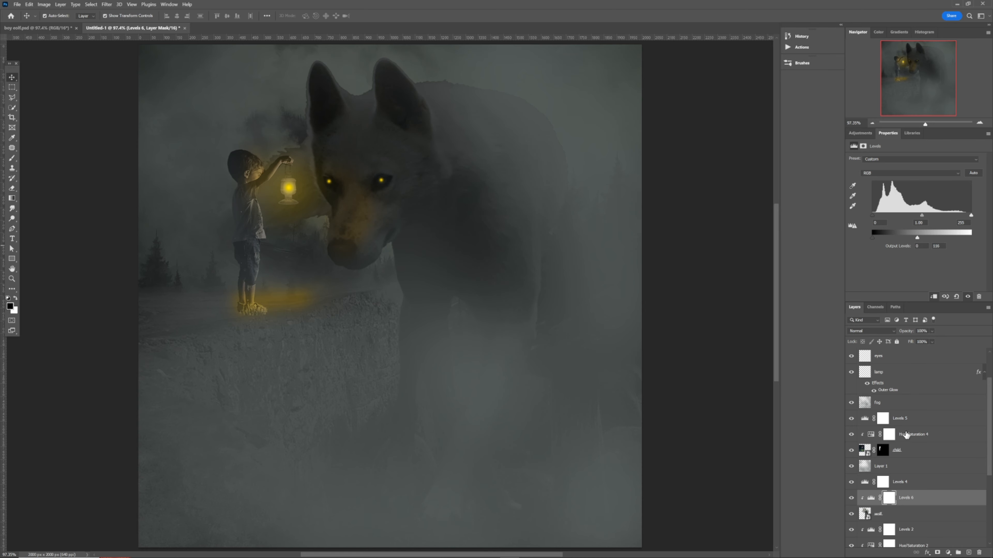
Invert the wolf's Levels 6 mask to black and paint darkening back in around the lantern with a low-opacity white brush.
click(889, 500)
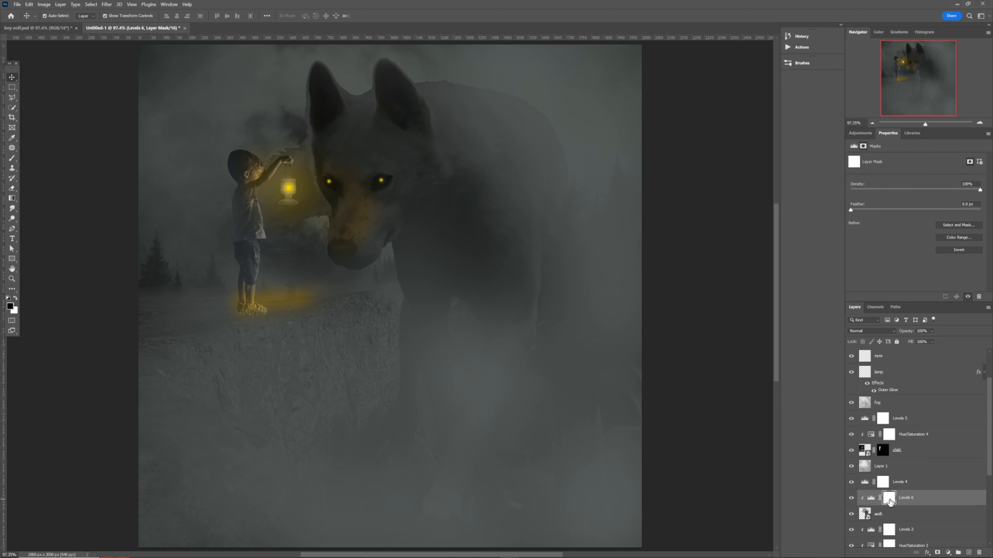
key(ctrl+i)
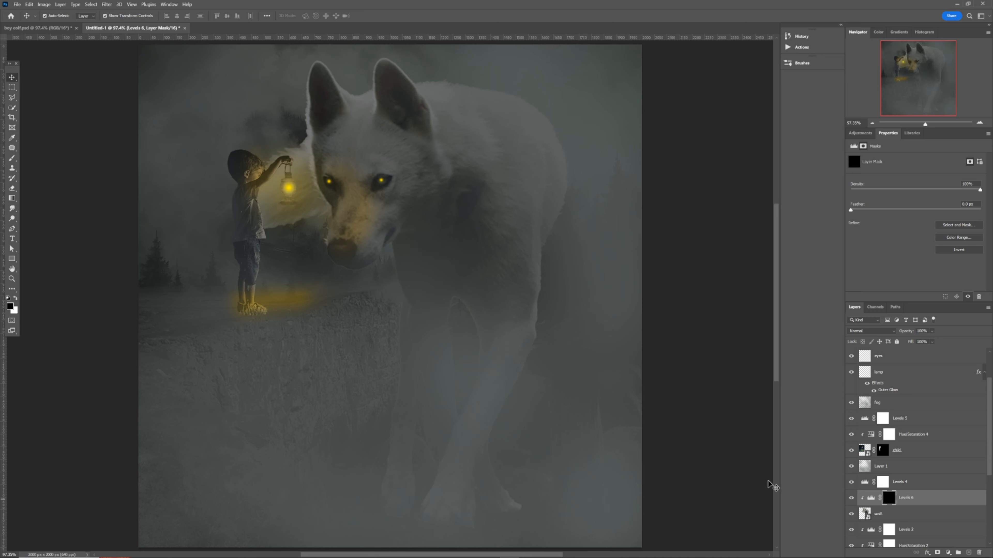
key(b)
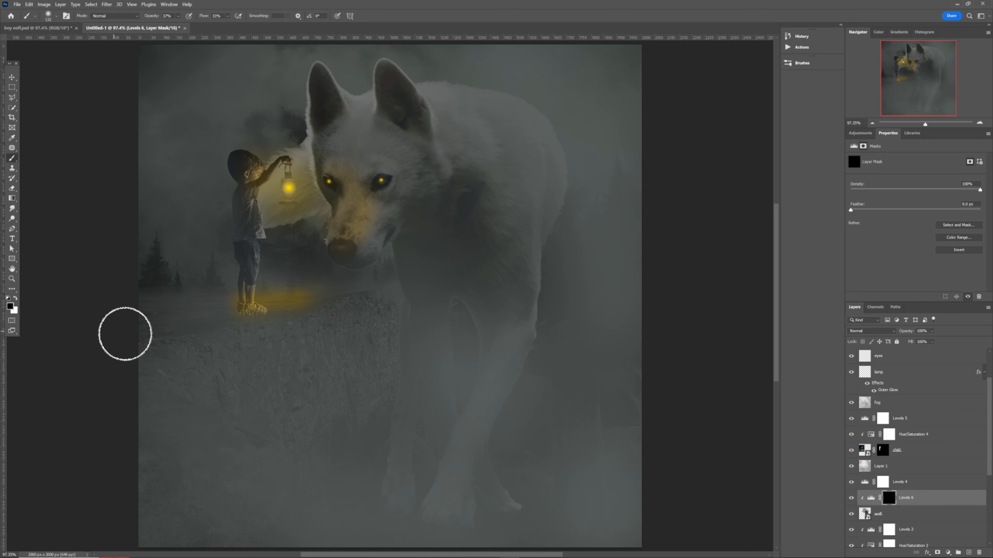
key(x)
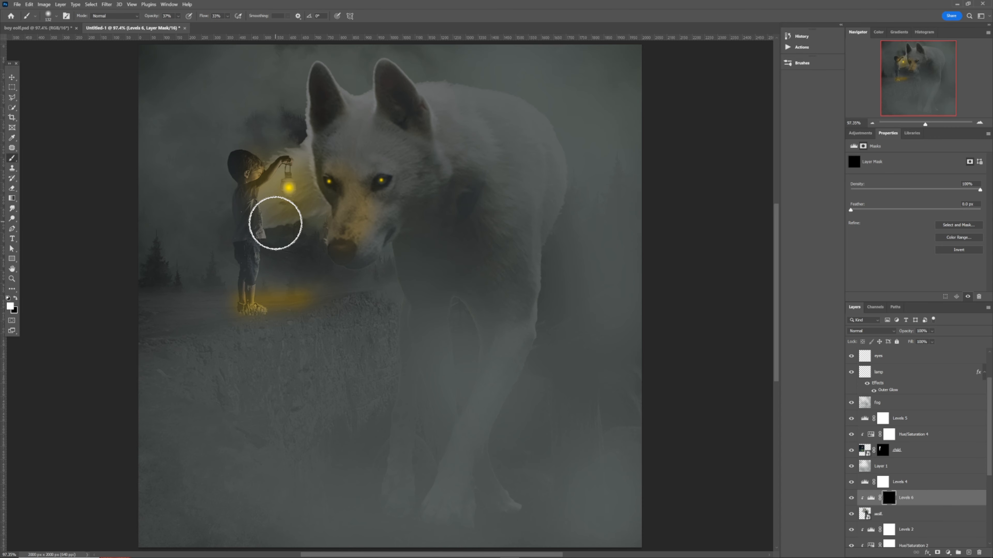
drag(302, 213, 308, 206)
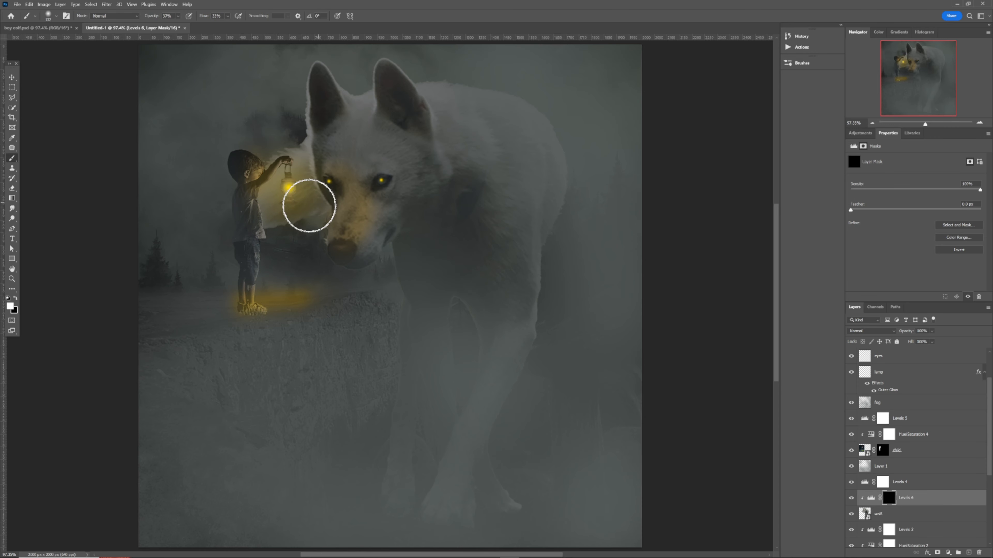
mouse_move(263, 168)
mouse_down()
mouse_move(288, 157)
mouse_move(289, 172)
mouse_up()
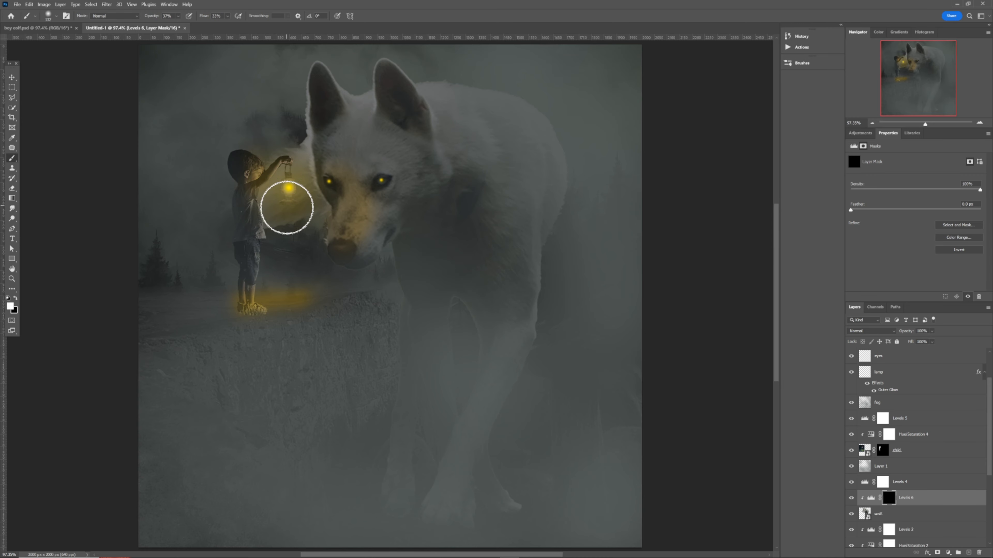
drag(279, 159, 296, 157)
mouse_move(268, 247)
mouse_down()
mouse_move(250, 236)
mouse_move(295, 223)
mouse_move(261, 238)
mouse_move(289, 234)
mouse_move(317, 211)
mouse_move(303, 229)
mouse_move(235, 235)
mouse_move(256, 228)
mouse_move(246, 214)
mouse_move(258, 173)
mouse_move(295, 140)
mouse_move(260, 204)
mouse_move(287, 228)
mouse_move(316, 216)
mouse_move(269, 245)
mouse_move(260, 237)
mouse_move(258, 247)
mouse_move(302, 220)
mouse_move(259, 248)
mouse_move(274, 245)
mouse_move(259, 237)
mouse_move(269, 214)
mouse_move(257, 196)
mouse_move(246, 217)
mouse_move(237, 199)
mouse_move(292, 157)
mouse_move(292, 196)
mouse_move(220, 243)
mouse_up()
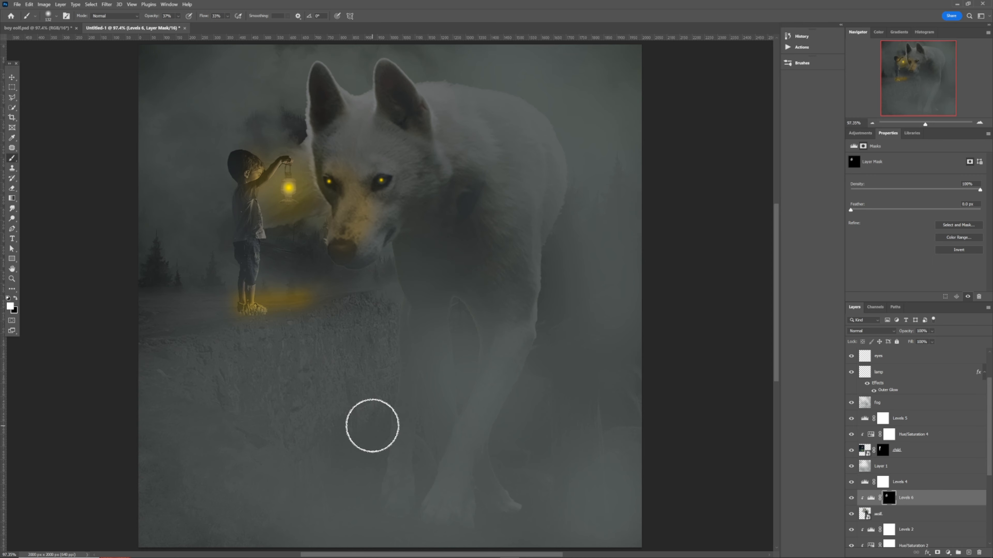
Duplicate the child layer and flip the copy vertically.
key(v)
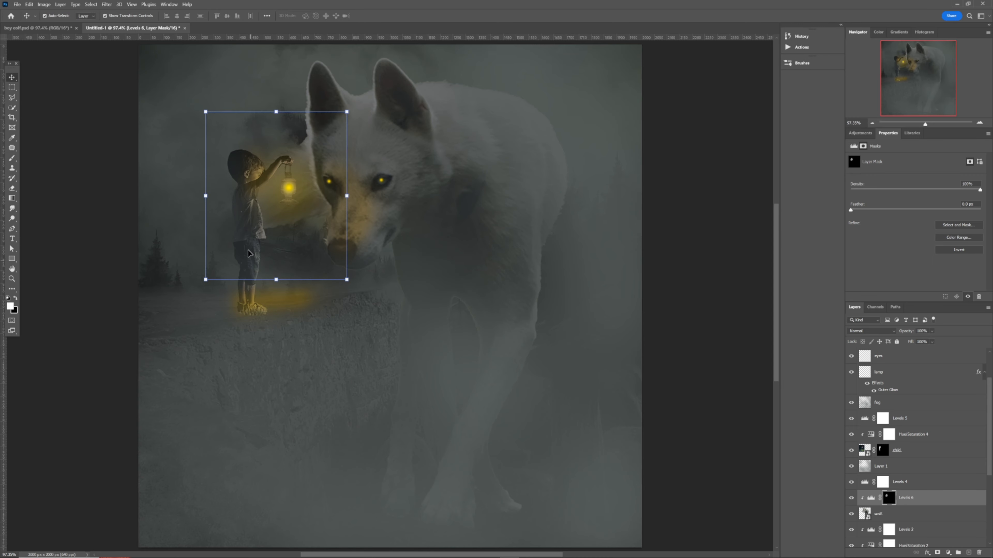
click(257, 303)
click(911, 497)
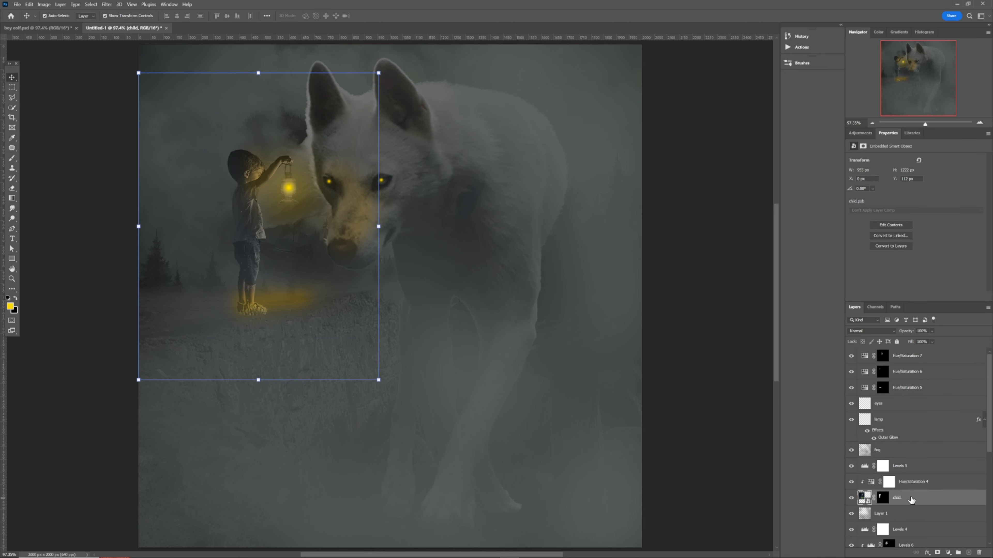
key(ctrl+j)
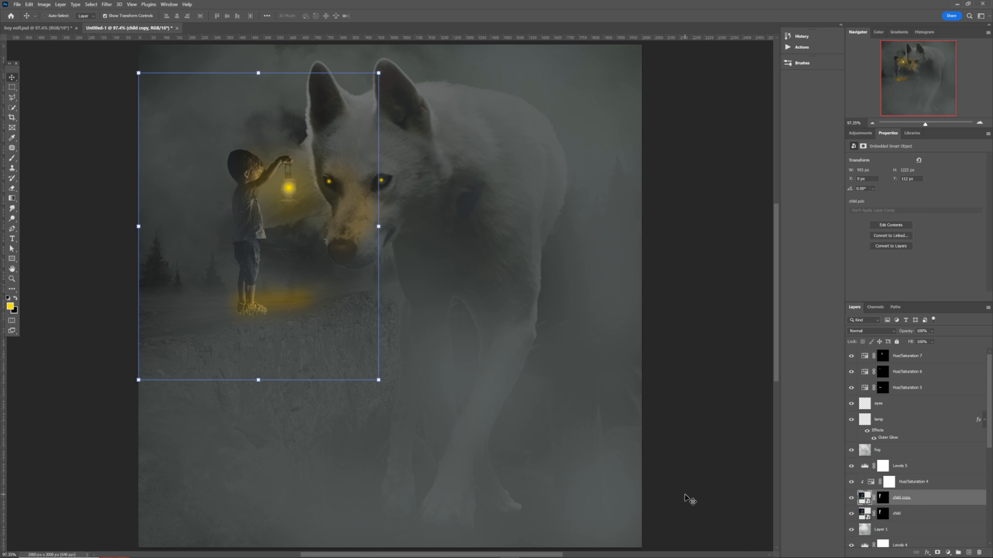
key(ctrl+t)
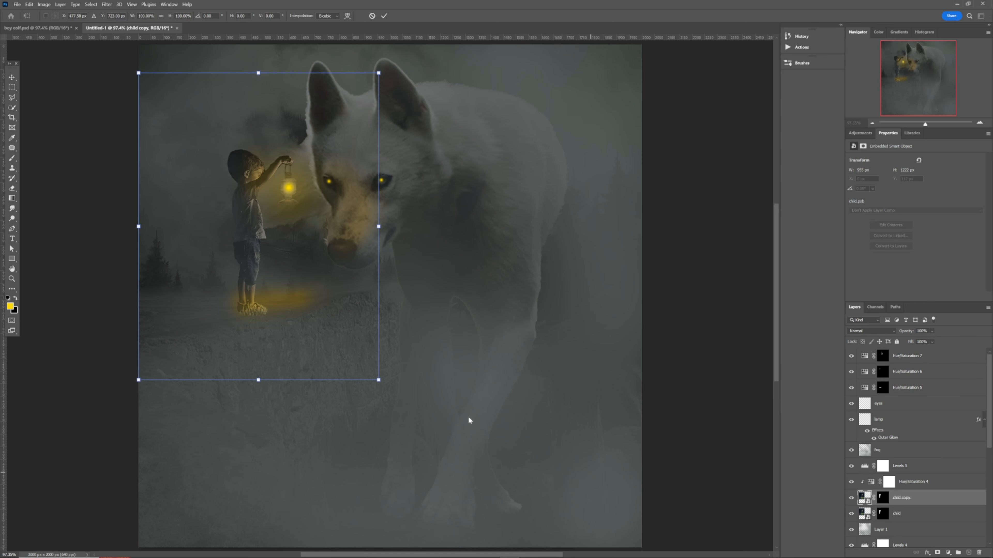
right_click(253, 310)
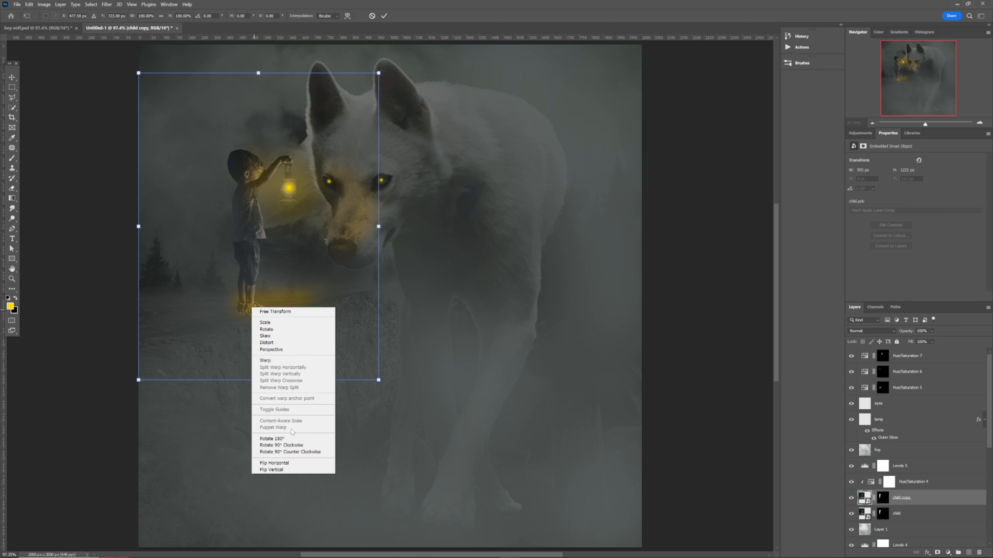
click(289, 469)
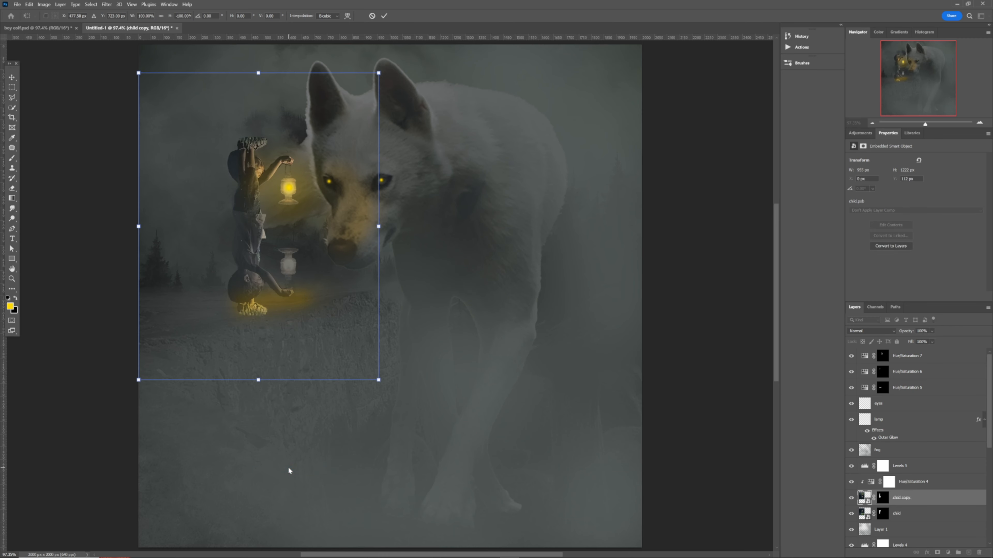
Shrink the flipped child copy, rotate it about 62°, flatten it to about 55% by 68%, and place it behind the boy's feet.
drag(250, 213, 260, 268)
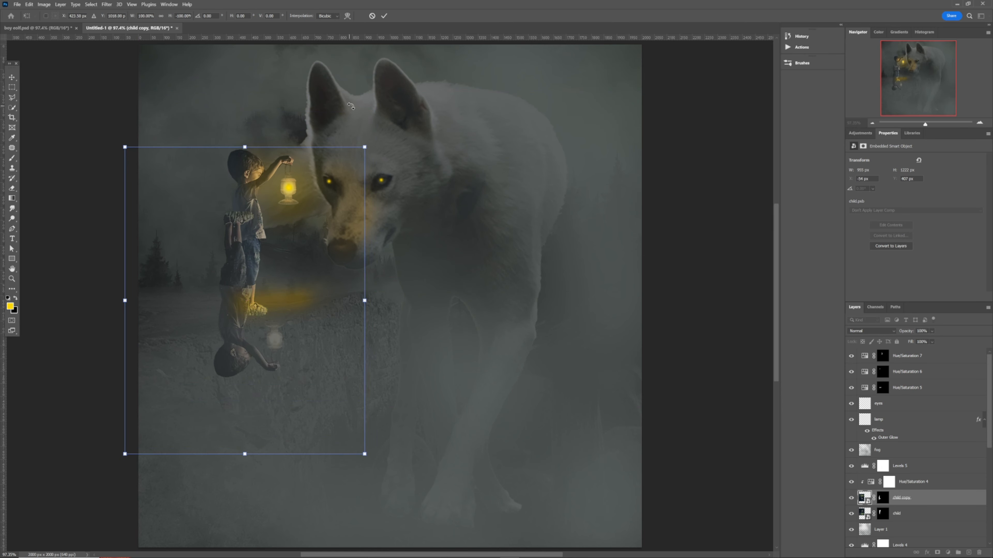
drag(365, 146, 330, 188)
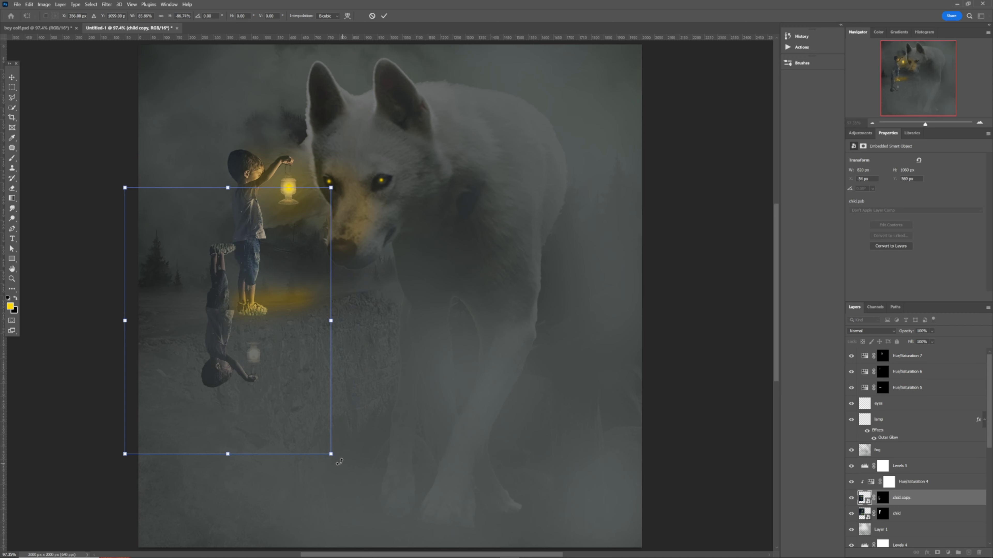
drag(339, 462, 188, 372)
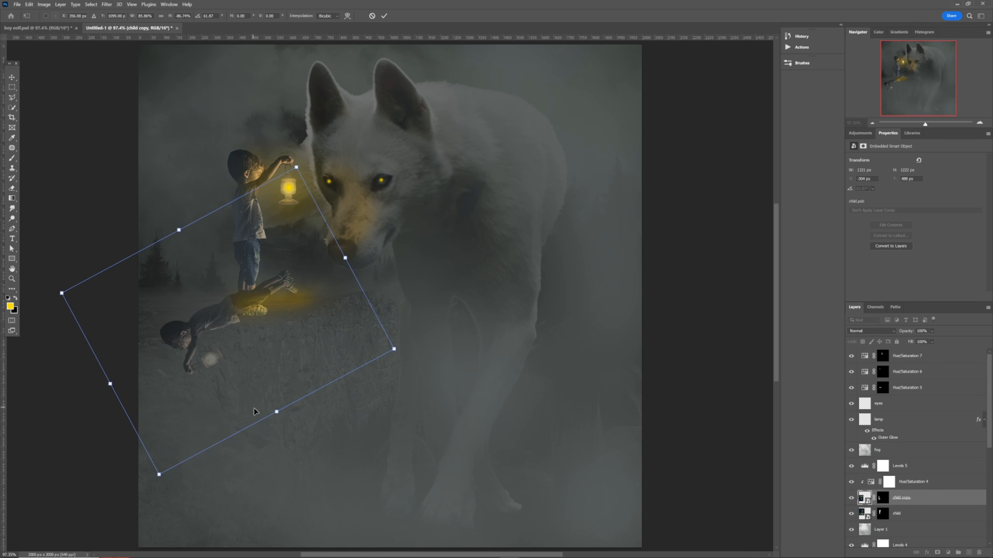
drag(276, 413, 242, 348)
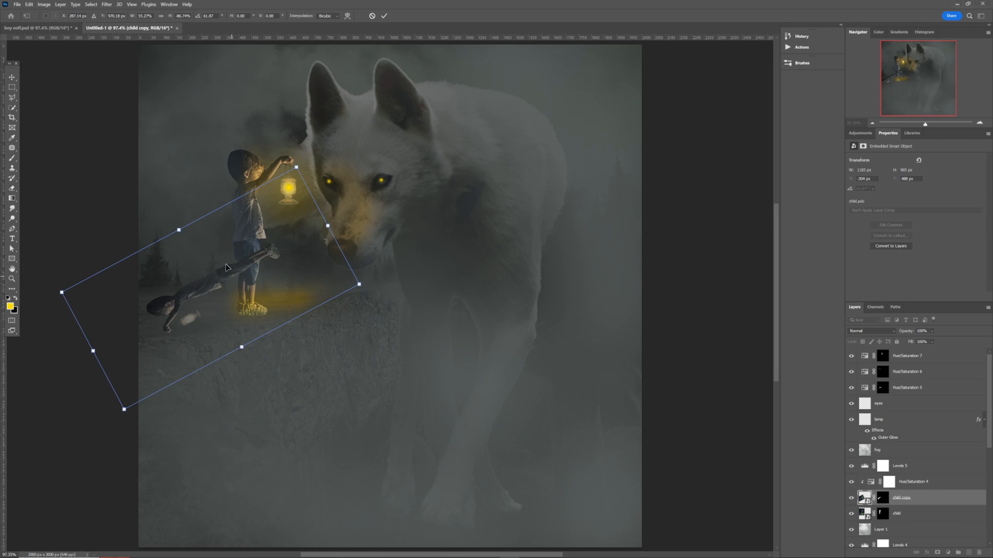
drag(226, 267, 214, 286)
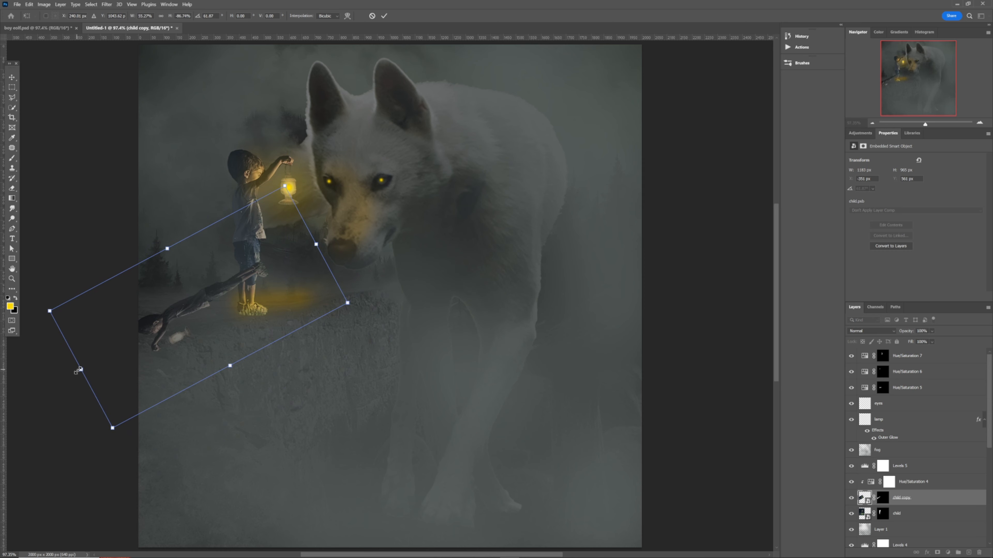
drag(79, 369, 133, 342)
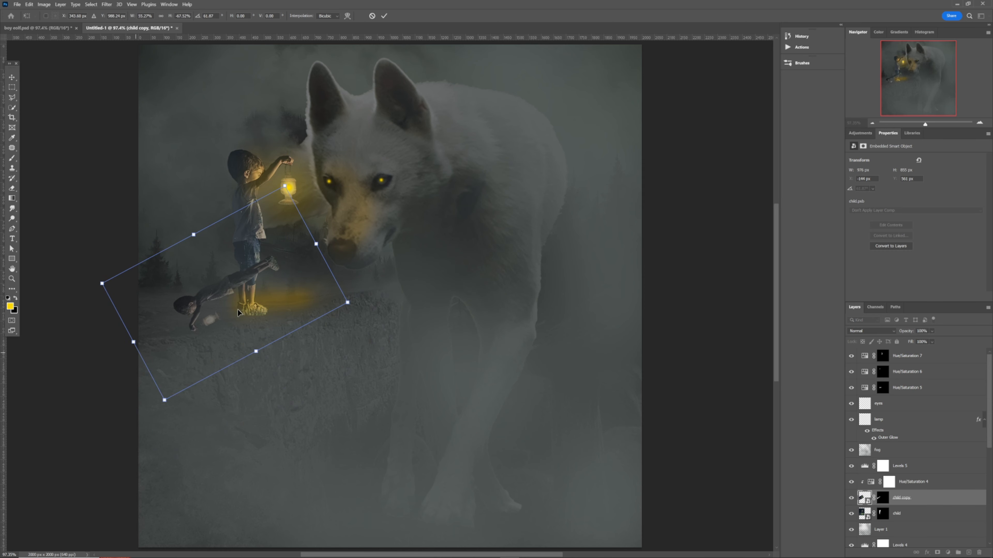
drag(238, 292, 209, 314)
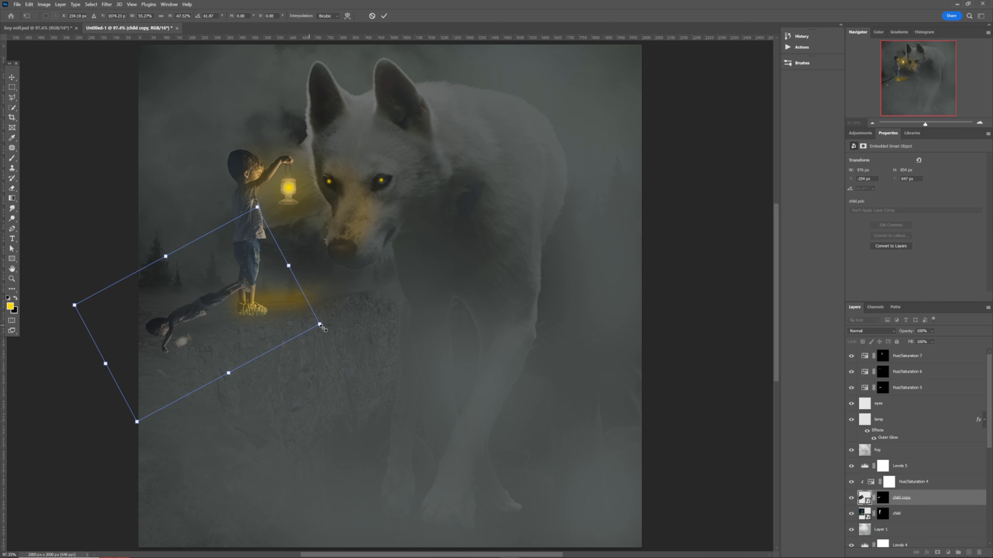
Lay the child copy flat from the boy's feet as a shadow, rotated about 87° and scaled to about 36% width and 57% height.
drag(331, 328, 302, 403)
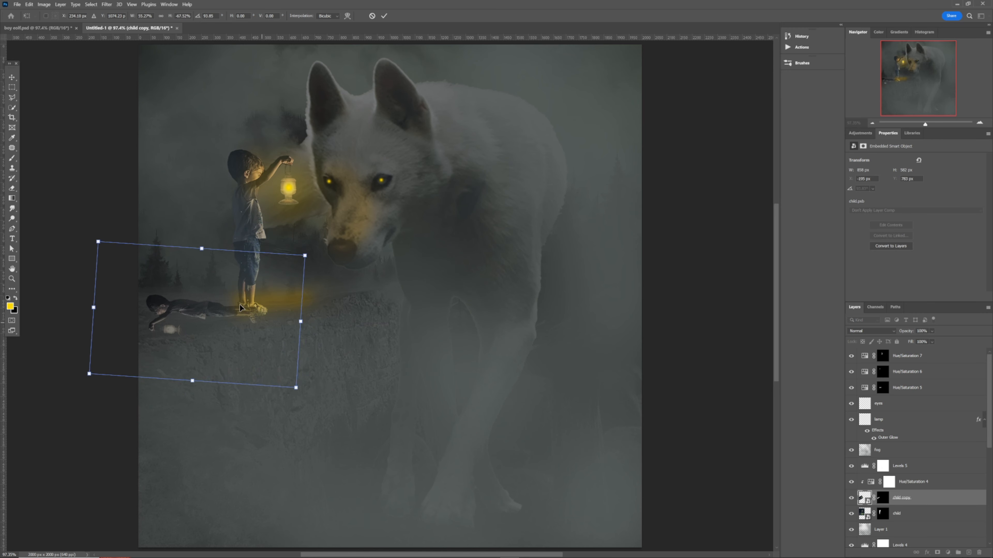
drag(235, 306, 218, 301)
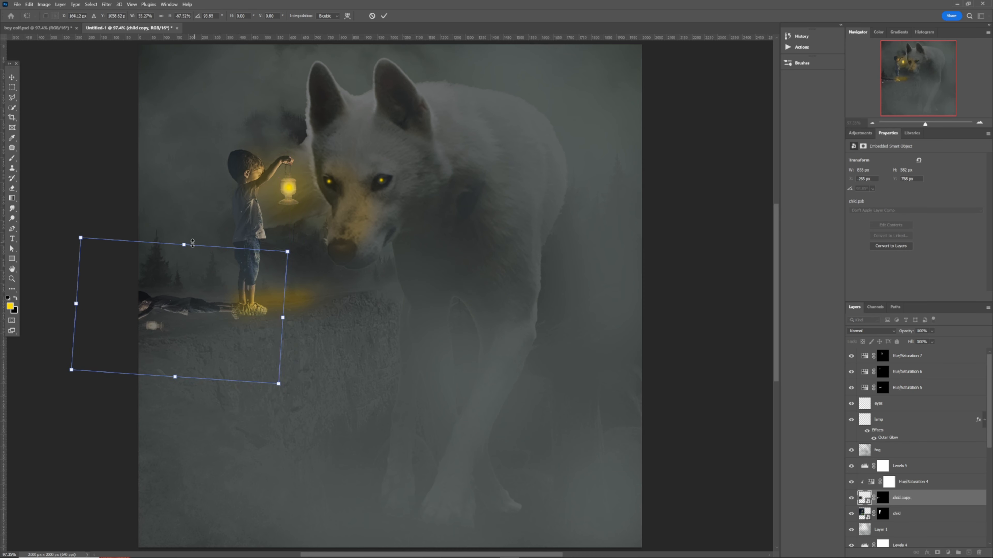
drag(184, 244, 184, 275)
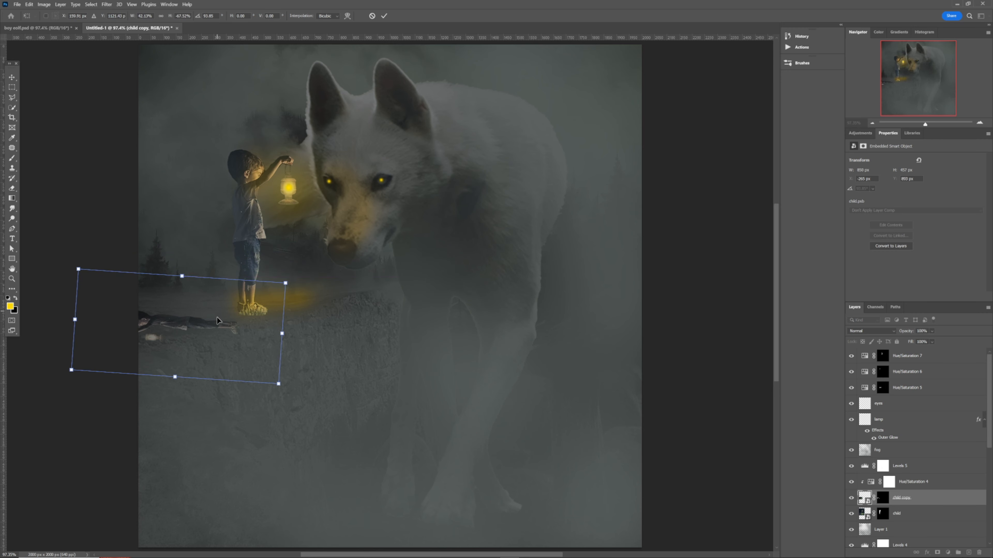
drag(217, 316, 219, 302)
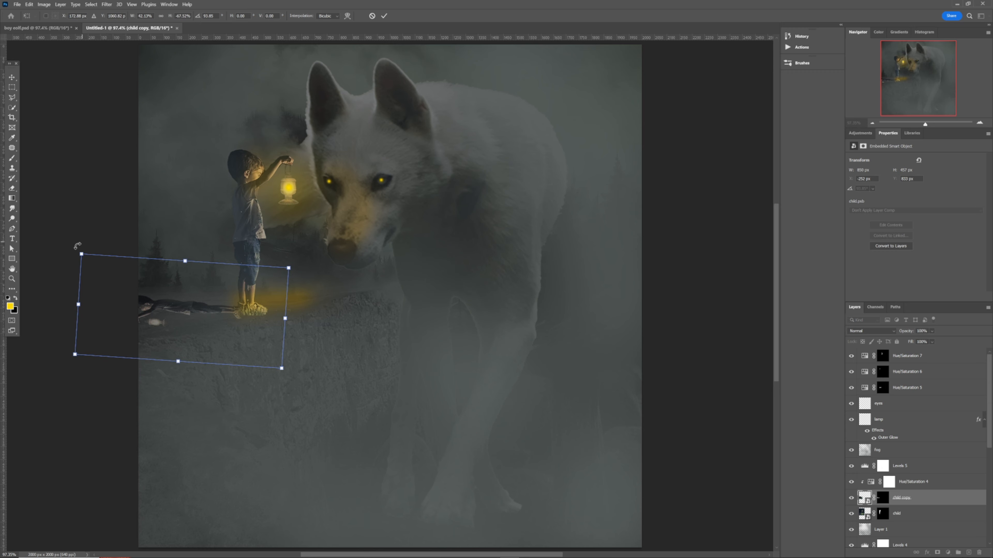
drag(79, 246, 99, 257)
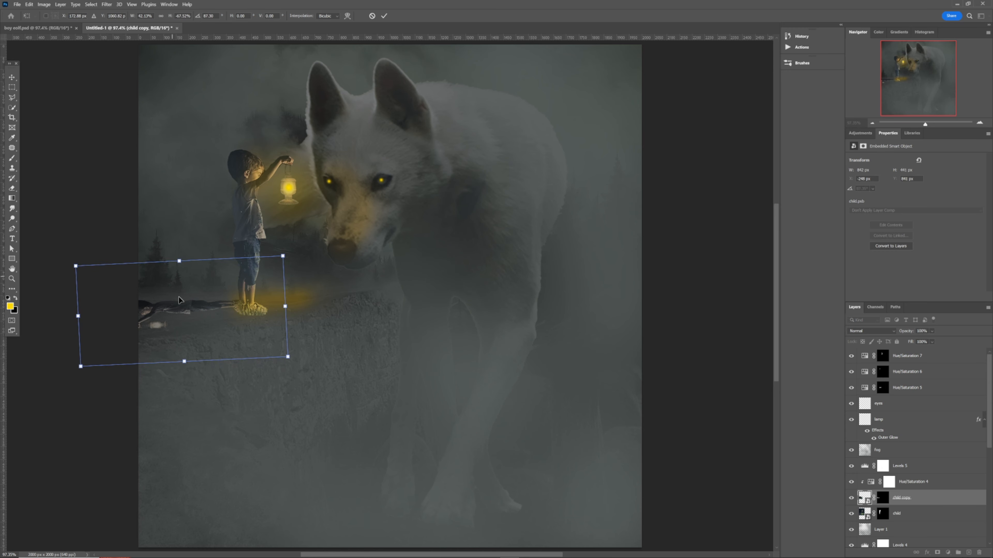
drag(179, 300, 176, 311)
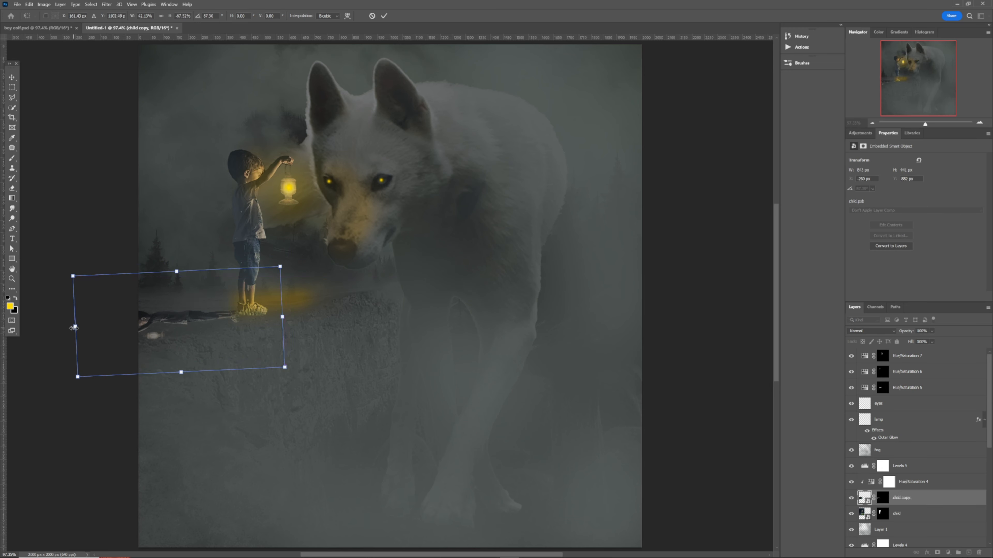
drag(75, 327, 108, 325)
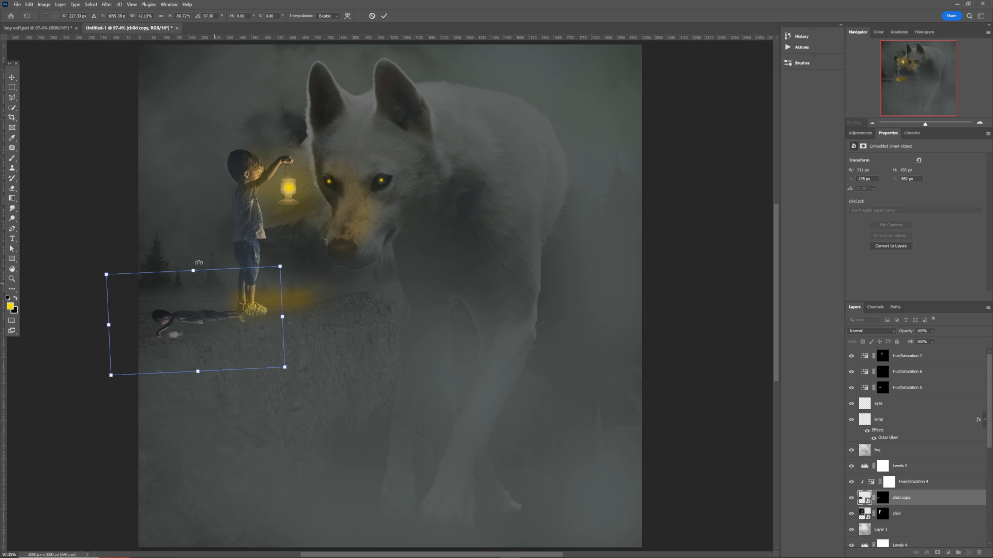
drag(193, 270, 202, 313)
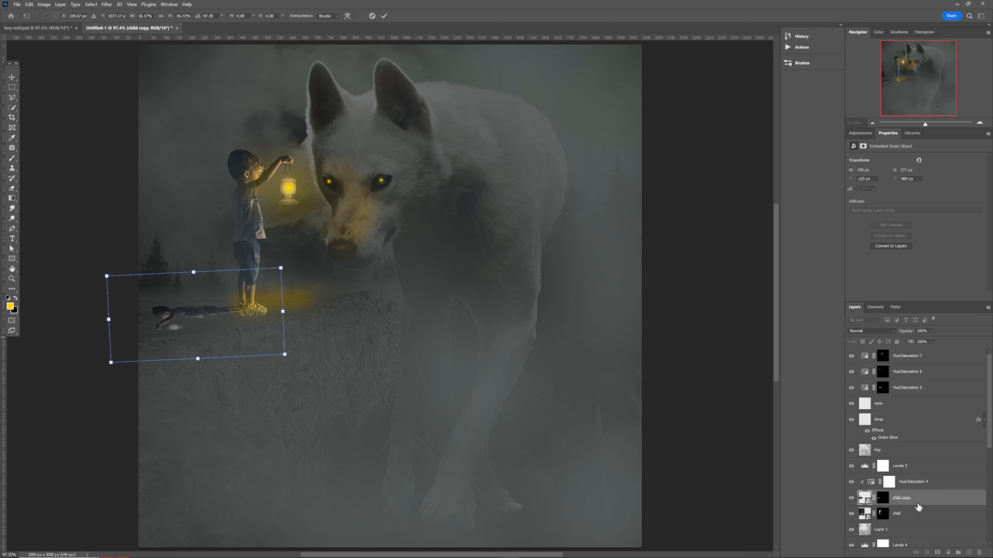
key(Return)
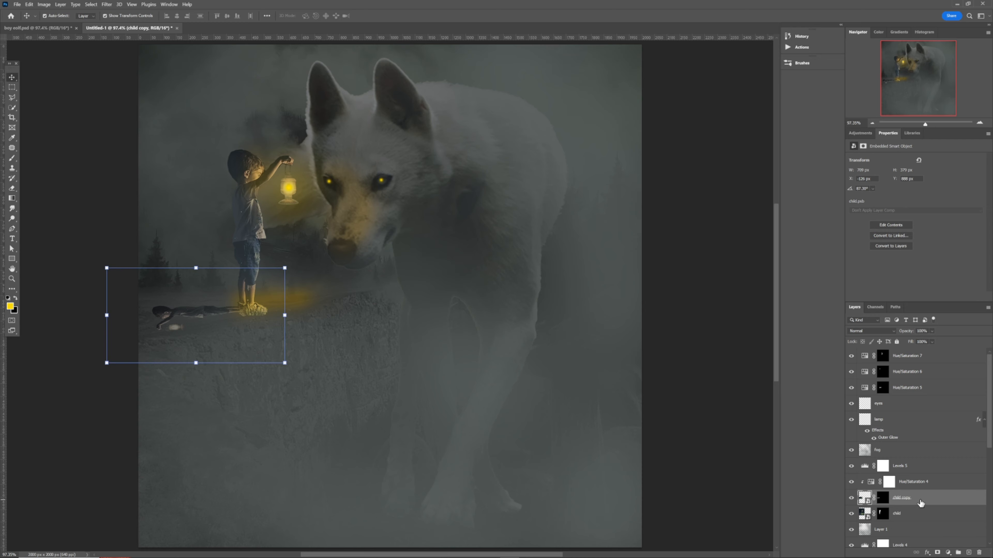
Apply a black Color Overlay to the child copy and lower the layer's opacity to 9%.
double_click(919, 500)
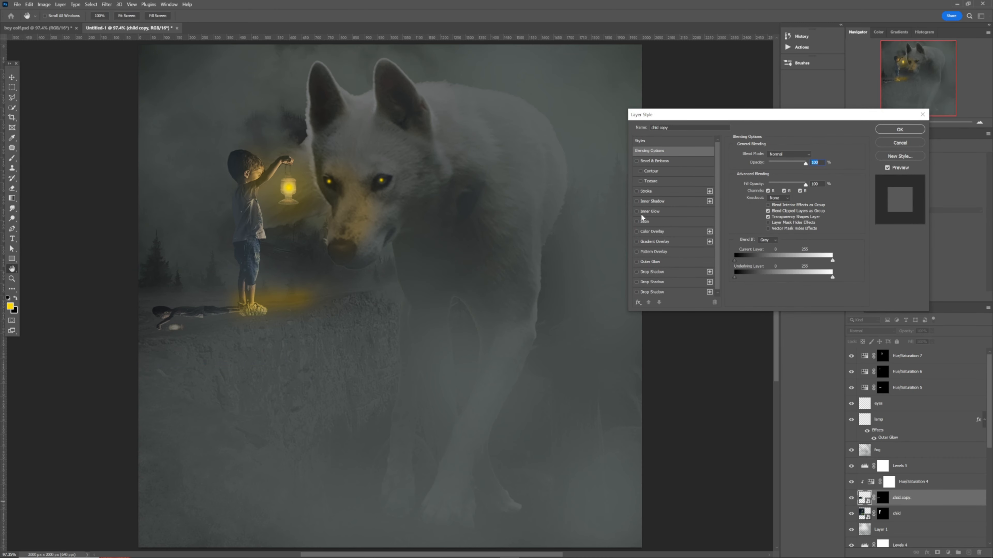
click(637, 232)
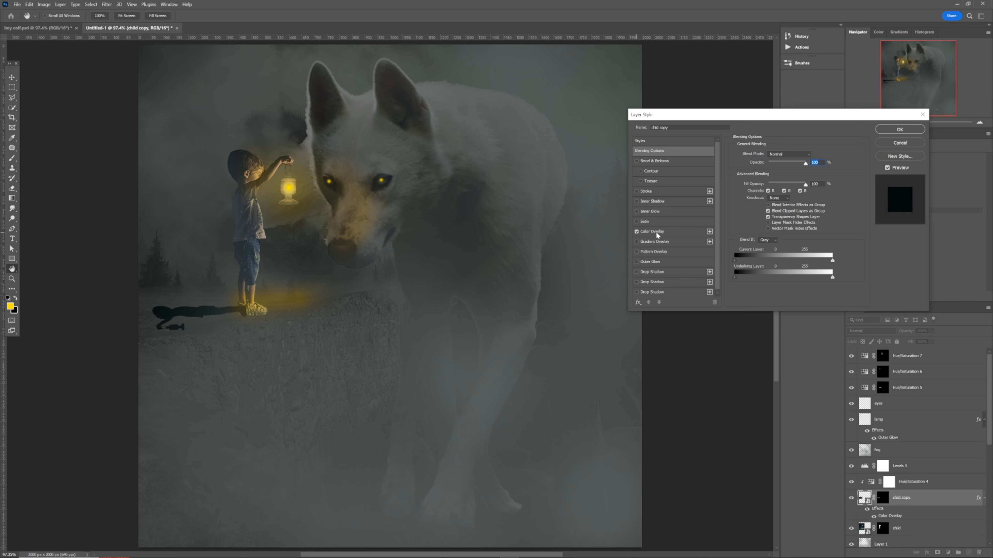
click(664, 232)
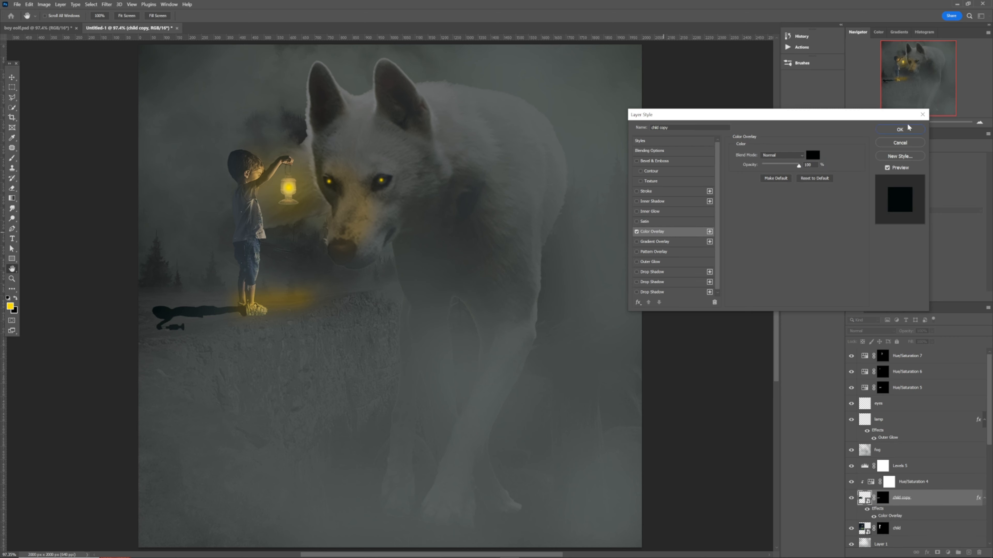
click(900, 129)
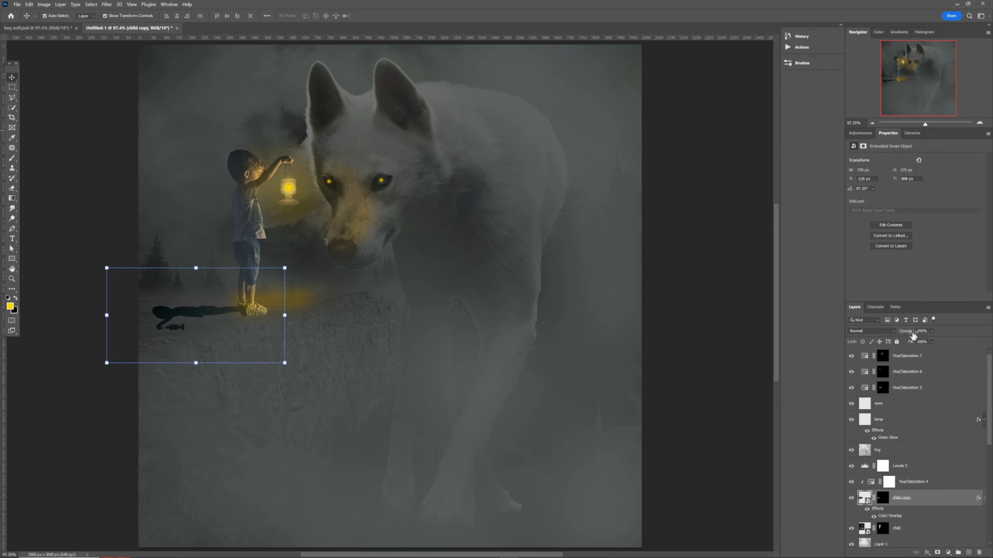
drag(904, 334, 882, 340)
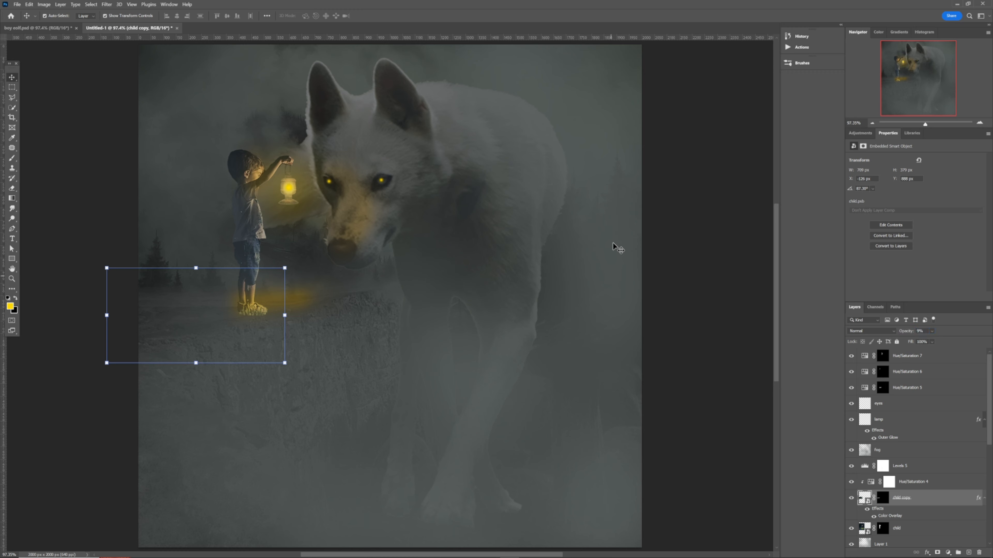
click(698, 304)
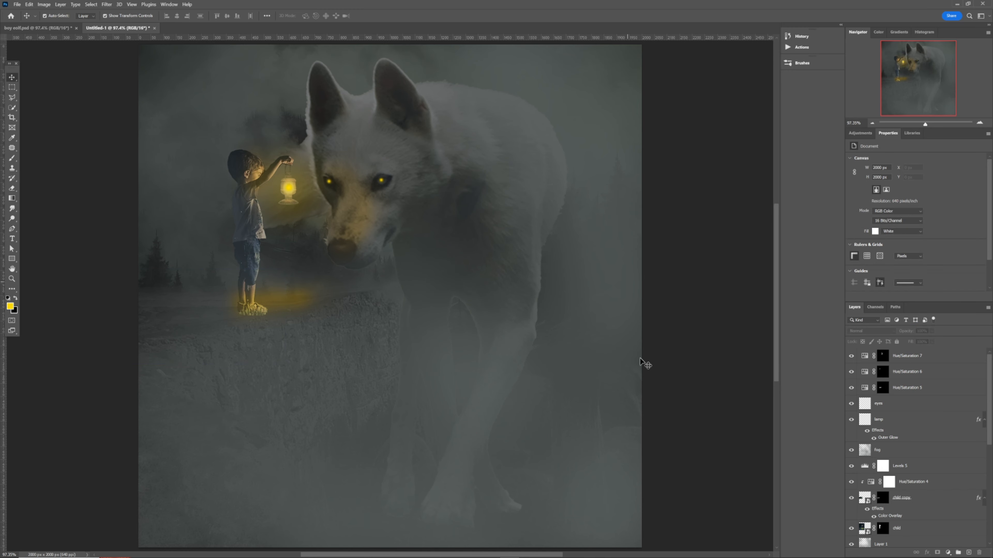